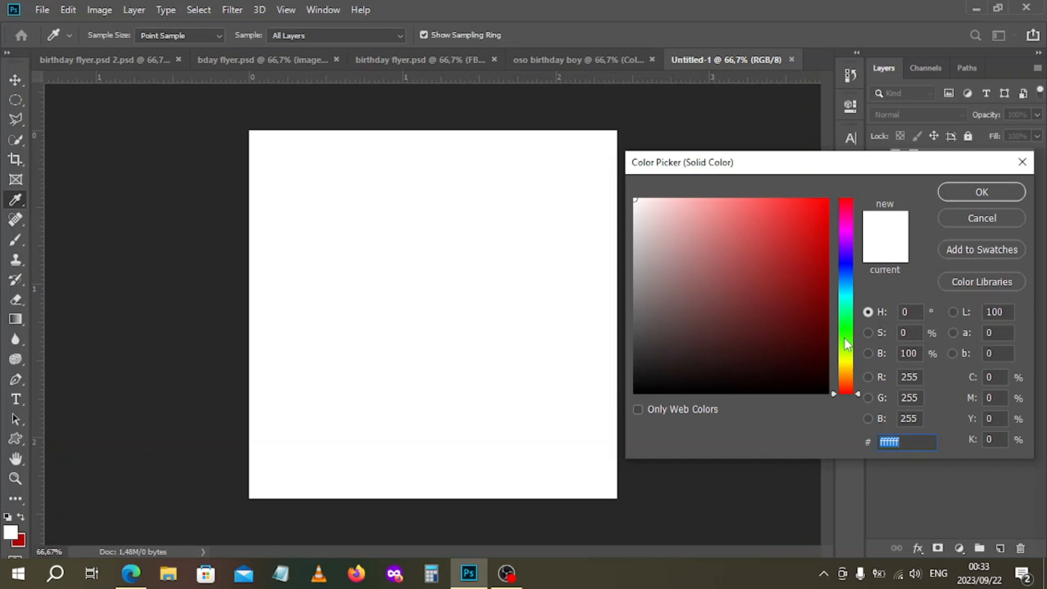
Step: Create the solid colour fill layer over the white canvas with the golden yellow #dcb500
{"action": "left_click", "coordinate": [846, 334]}
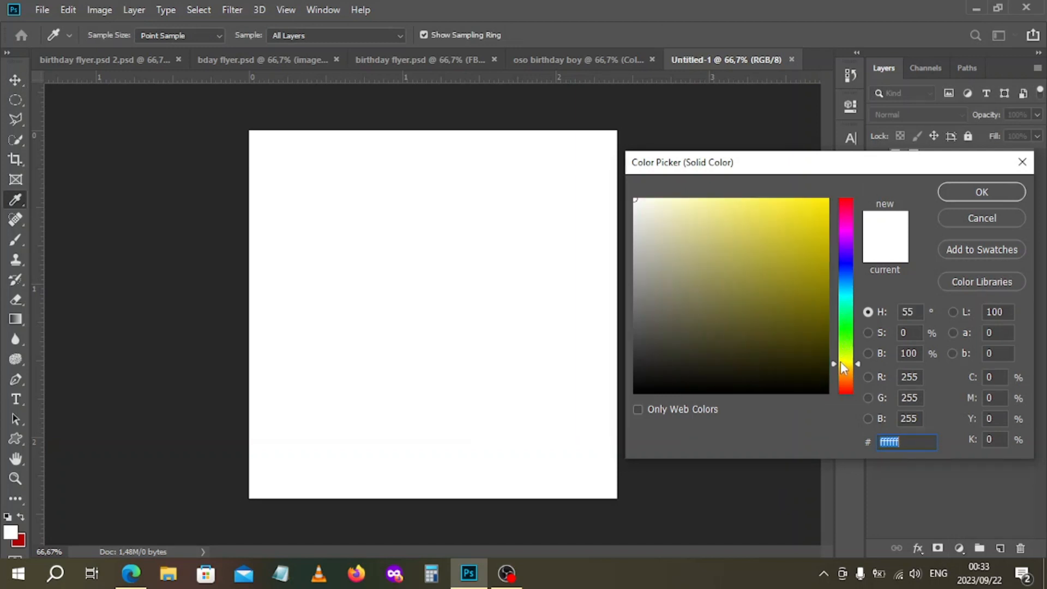
{"action": "left_click", "coordinate": [821, 253]}
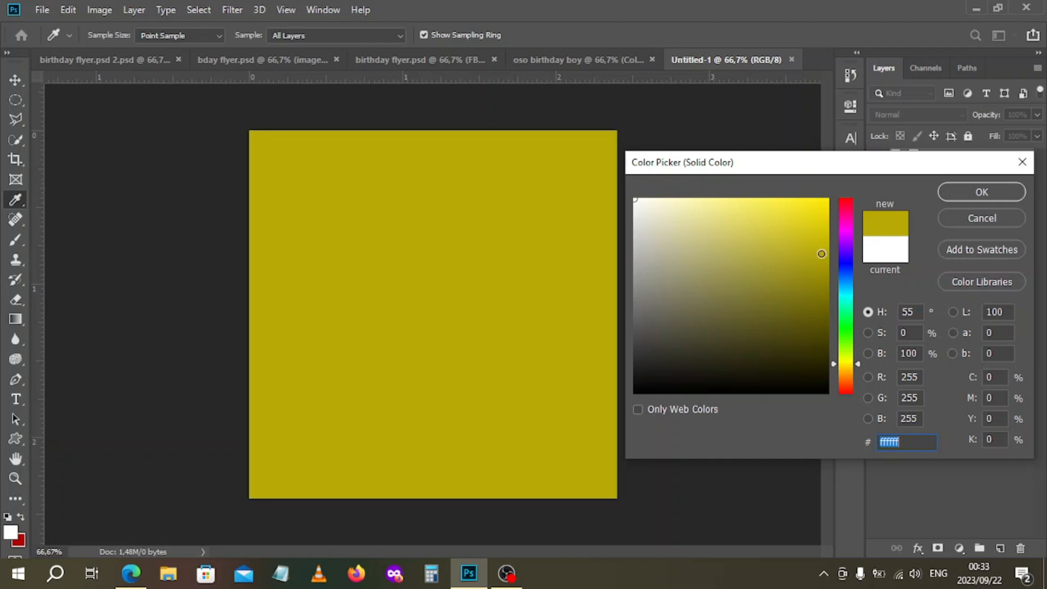
{"action": "left_click", "coordinate": [822, 224]}
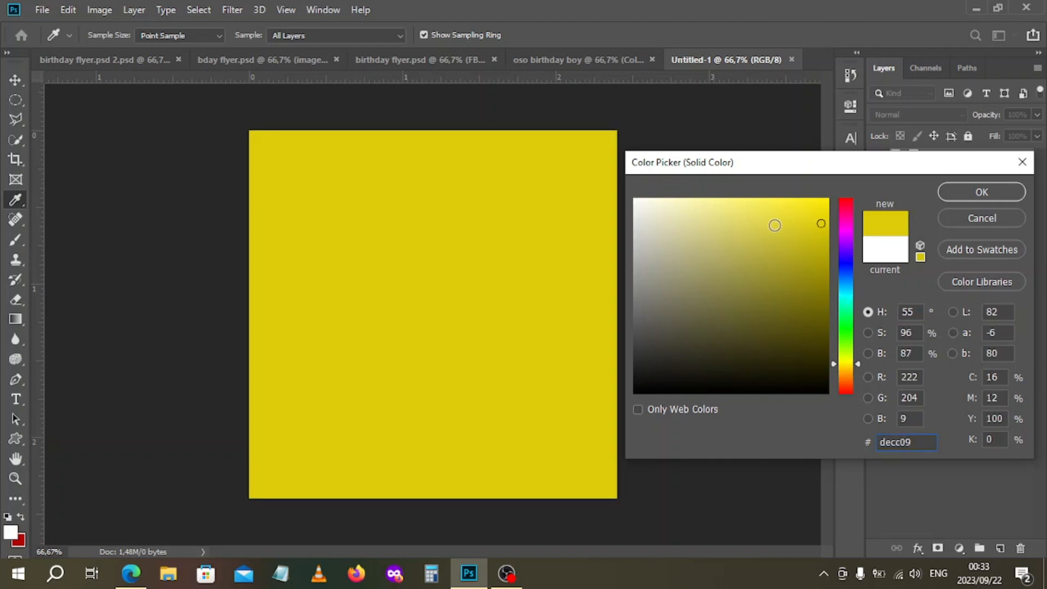
{"action": "left_click_drag", "start_coordinate": [822, 225], "coordinate": [844, 227]}
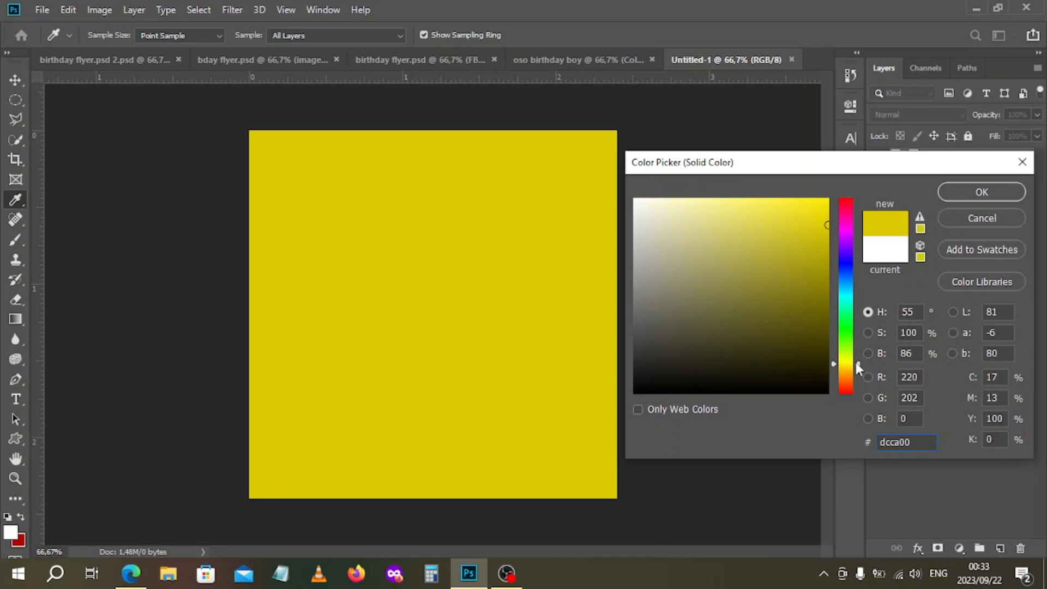
{"action": "left_click", "coordinate": [858, 368]}
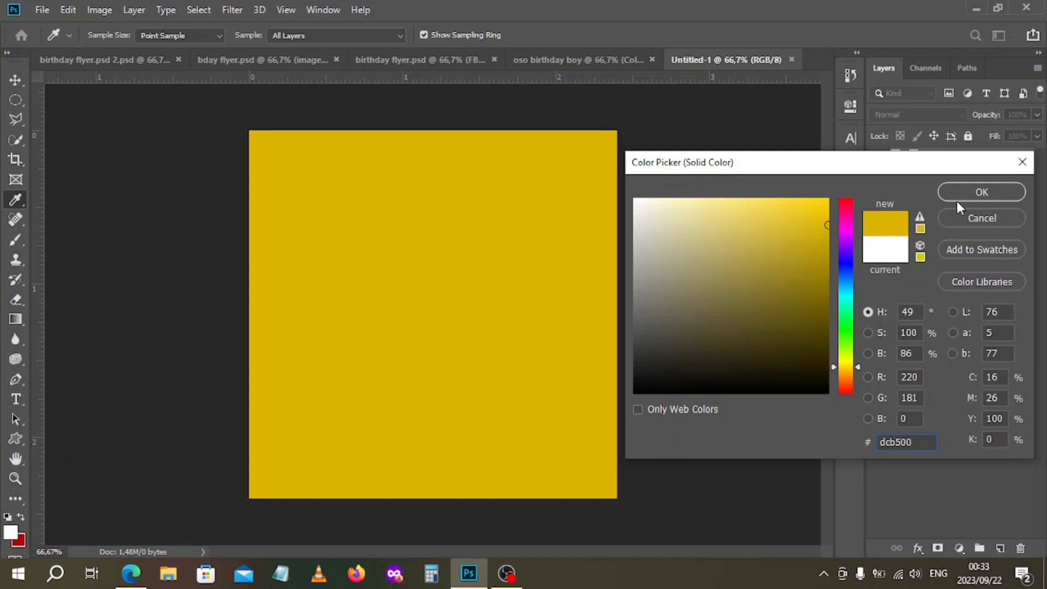
{"action": "left_click", "coordinate": [975, 195]}
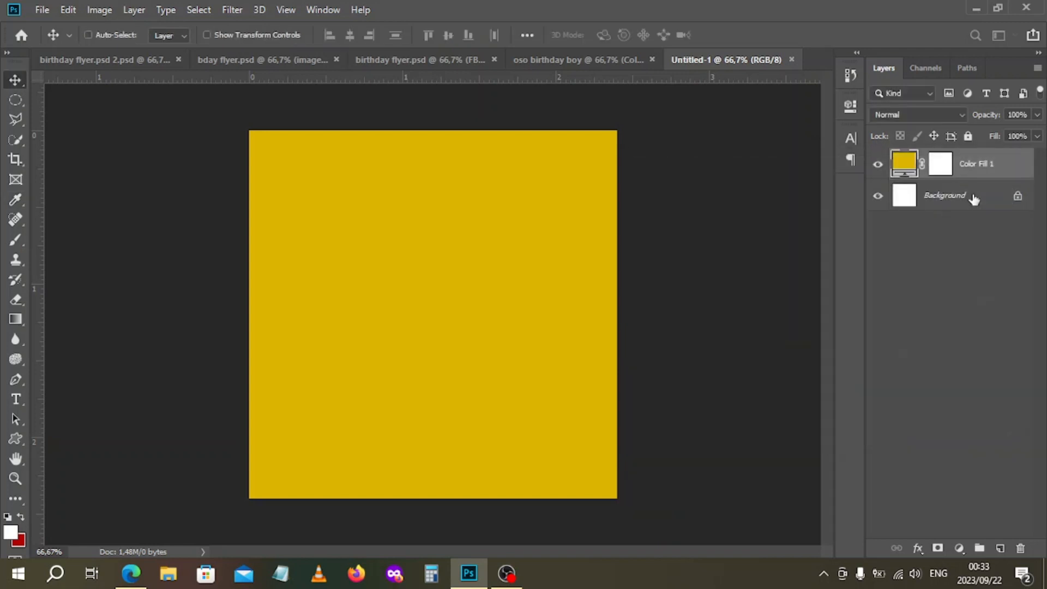
Step: Darken the solid colour fill layer to the mustard tone #b19203
{"action": "double_click", "coordinate": [909, 163]}
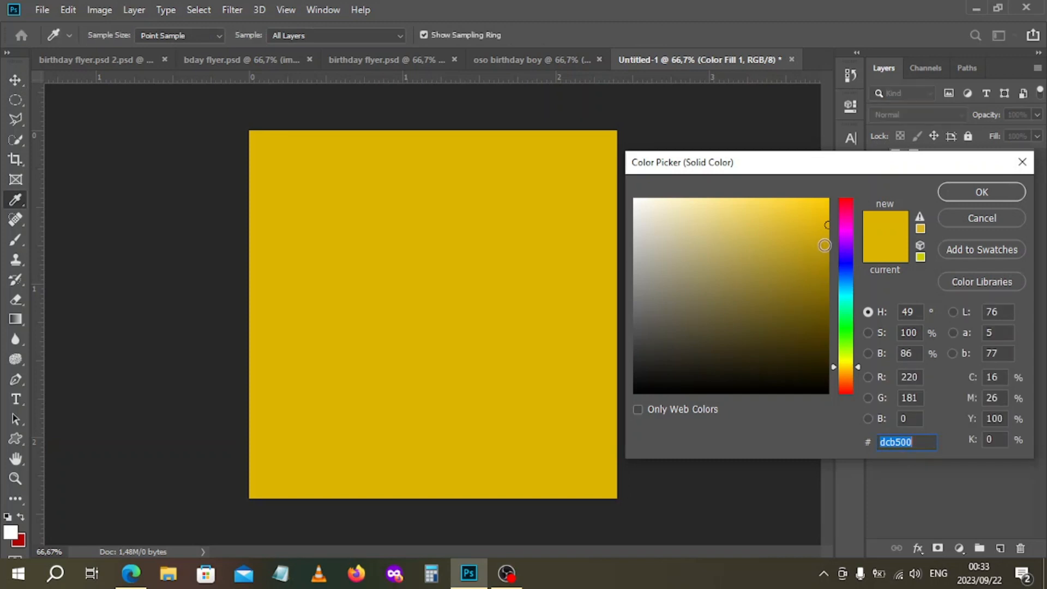
{"action": "left_click_drag", "start_coordinate": [824, 241], "coordinate": [826, 259]}
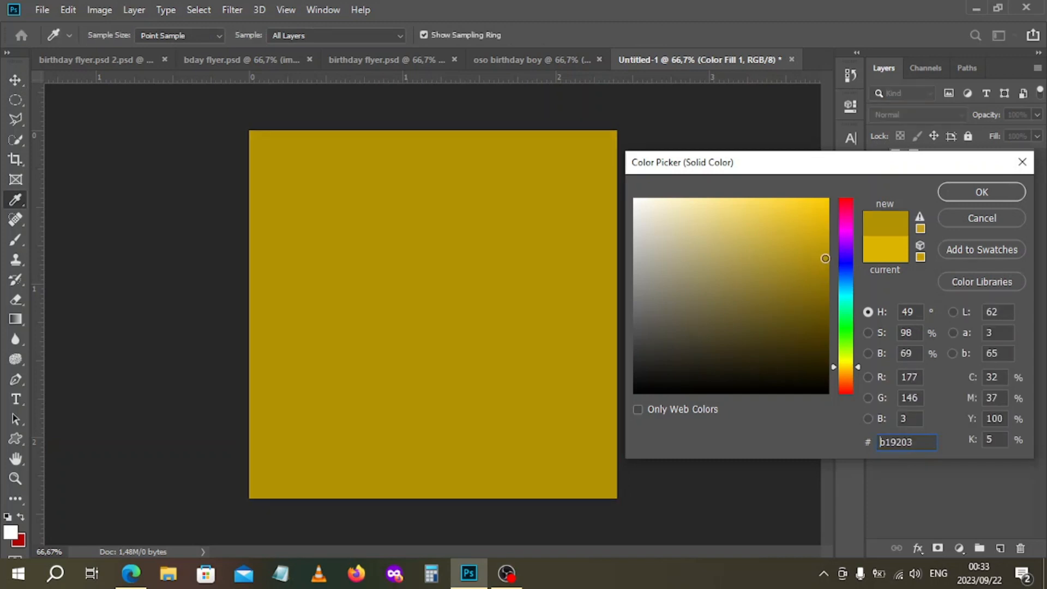
{"action": "left_click", "coordinate": [984, 192]}
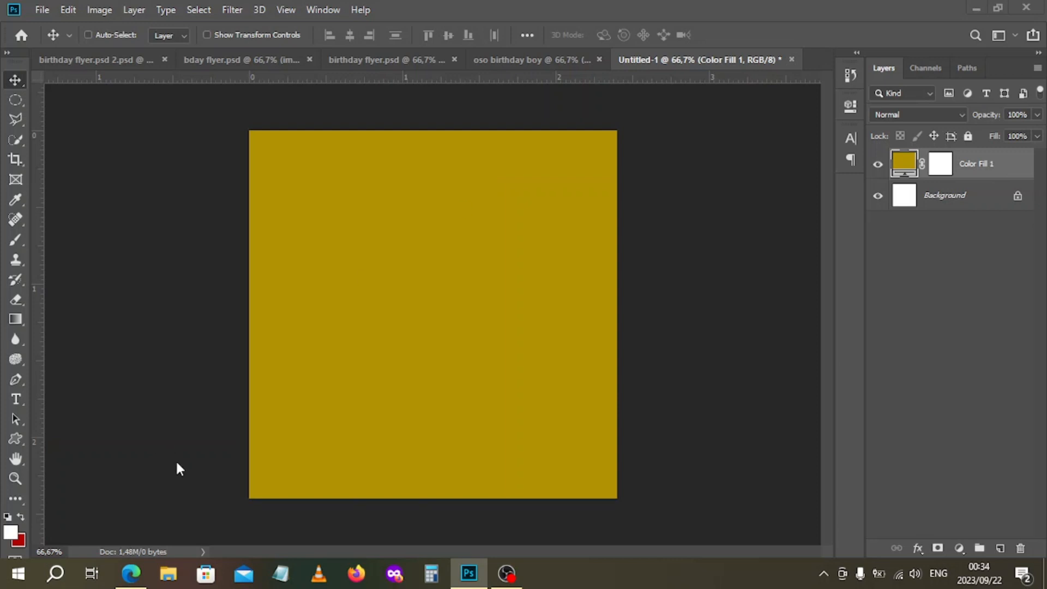
Step: Place the wavy orange pattern image from New folder inside the Youtube folder, scaled to 27.13% width and 19.57% height to cover the canvas
{"action": "key", "text": "super+e"}
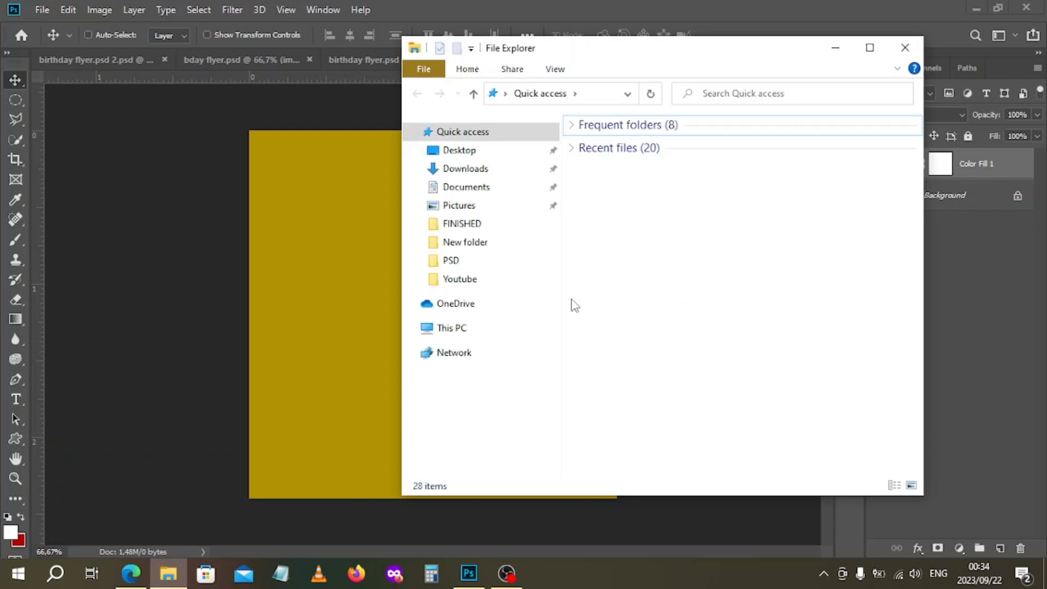
{"action": "left_click", "coordinate": [459, 279]}
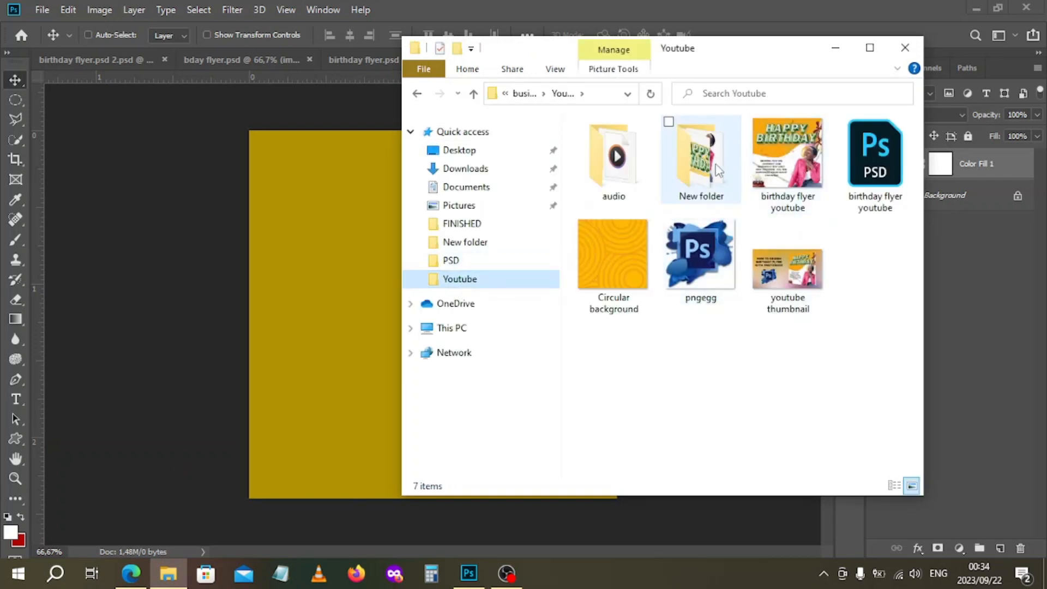
{"action": "left_click", "coordinate": [719, 171]}
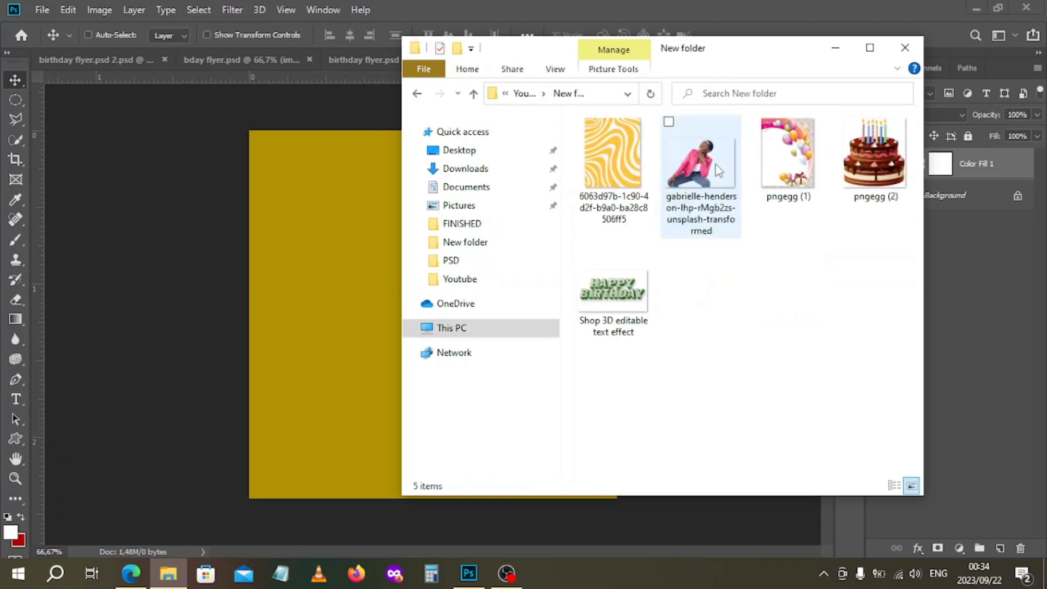
{"action": "left_click", "coordinate": [615, 162]}
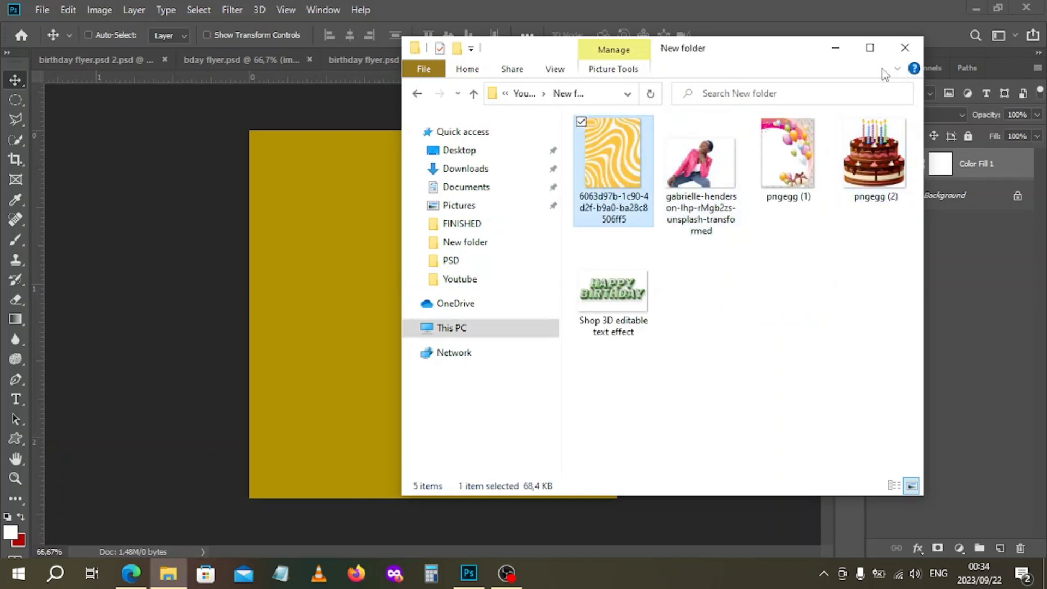
{"action": "left_click", "coordinate": [339, 222]}
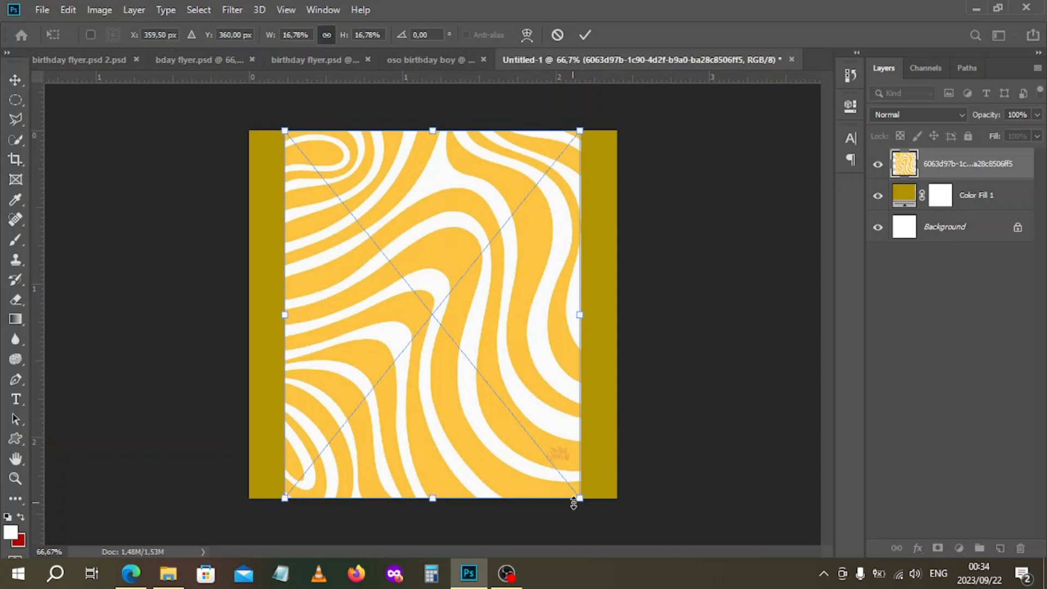
{"action": "left_click_drag", "start_coordinate": [580, 498], "coordinate": [670, 529]}
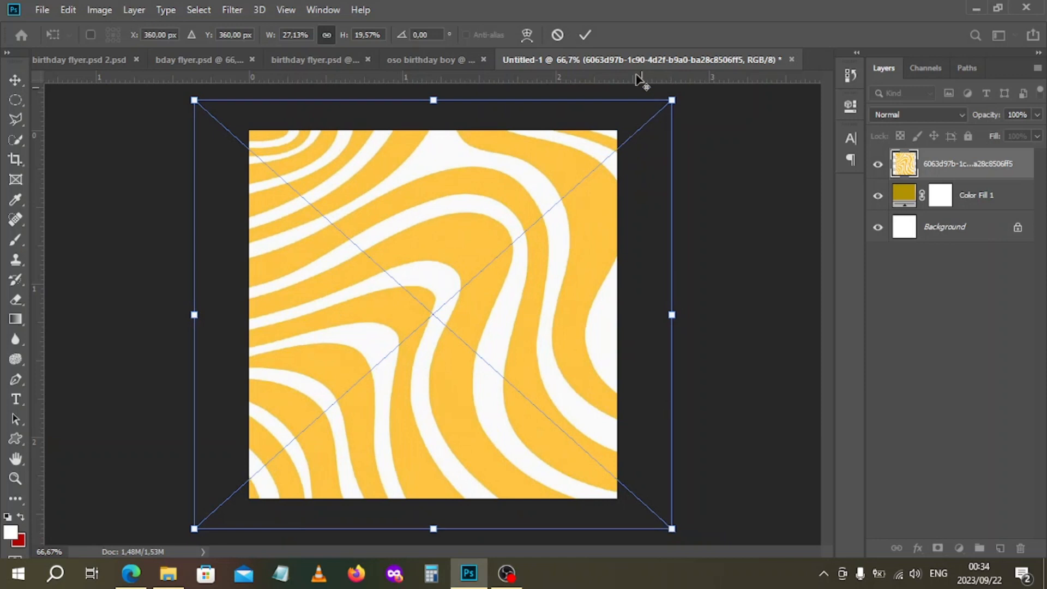
{"action": "left_click", "coordinate": [585, 35]}
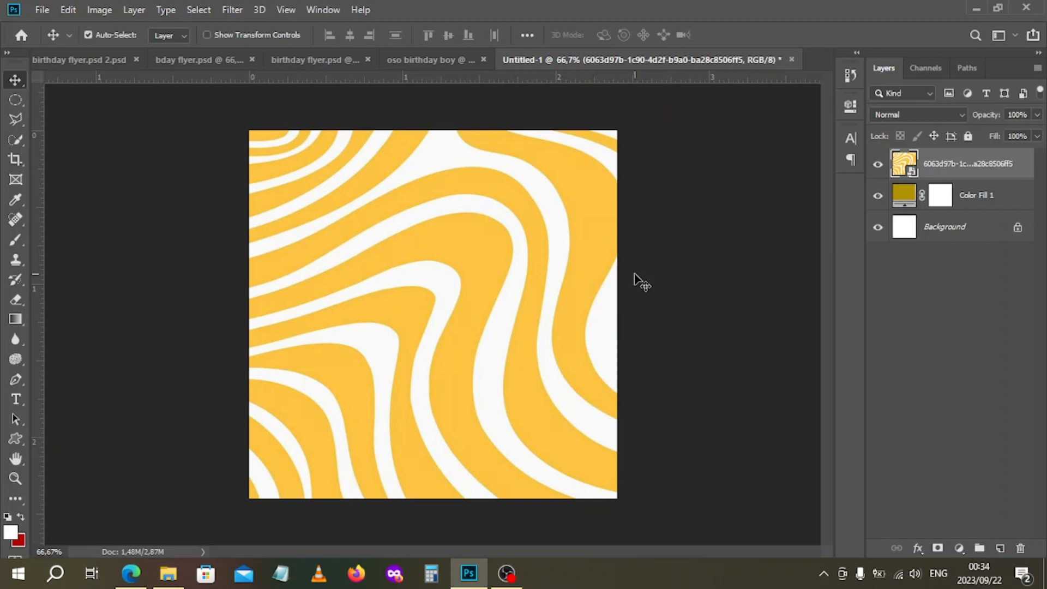
Step: Desaturate the wavy pattern layer with a Hue/Saturation adjustment at saturation -100
{"action": "key", "text": "ctrl+u"}
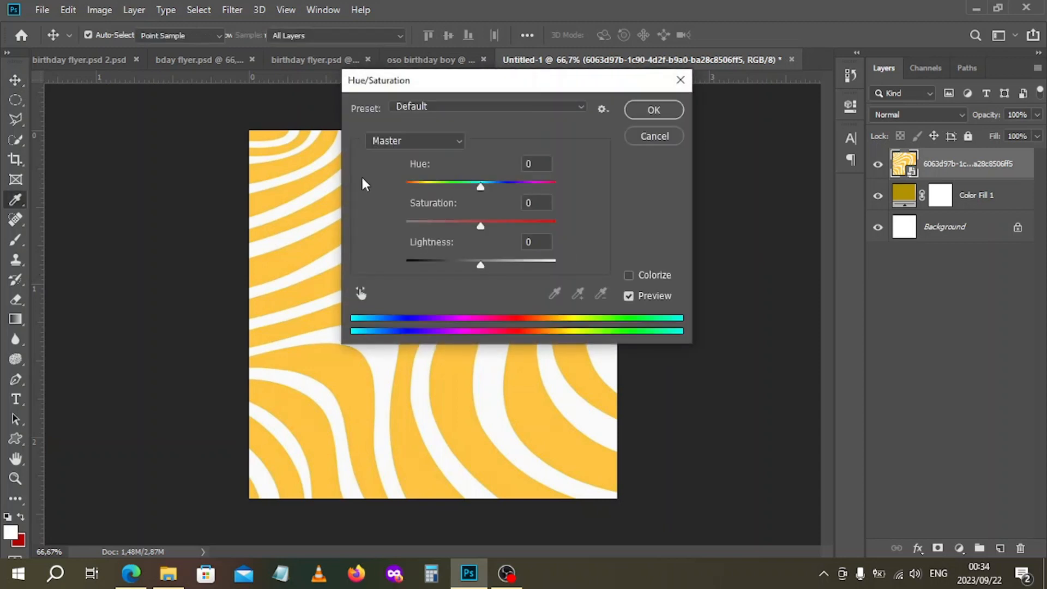
{"action": "left_click_drag", "start_coordinate": [477, 228], "coordinate": [390, 227]}
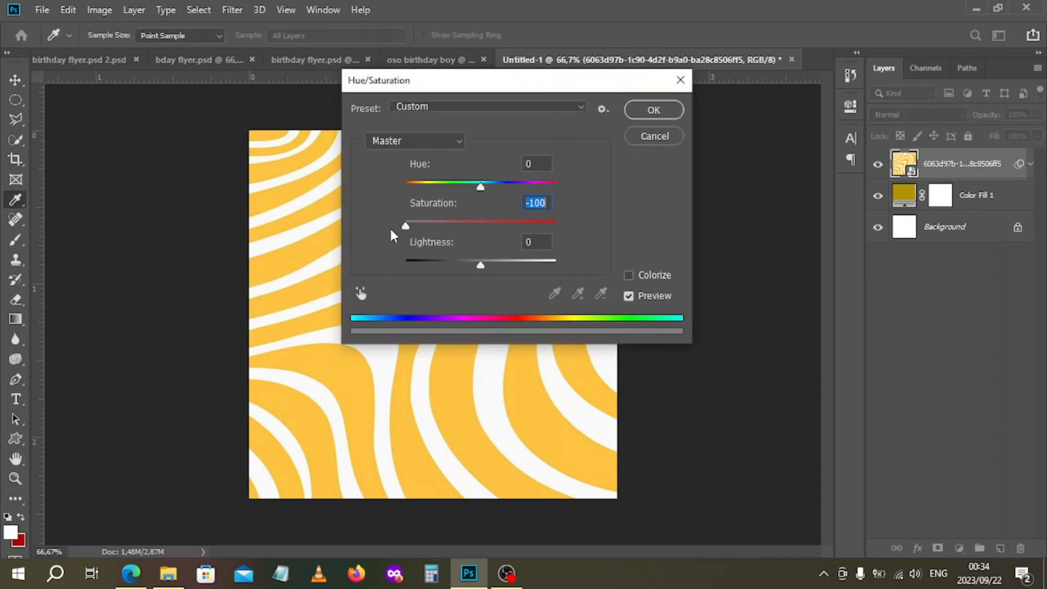
{"action": "left_click", "coordinate": [632, 109]}
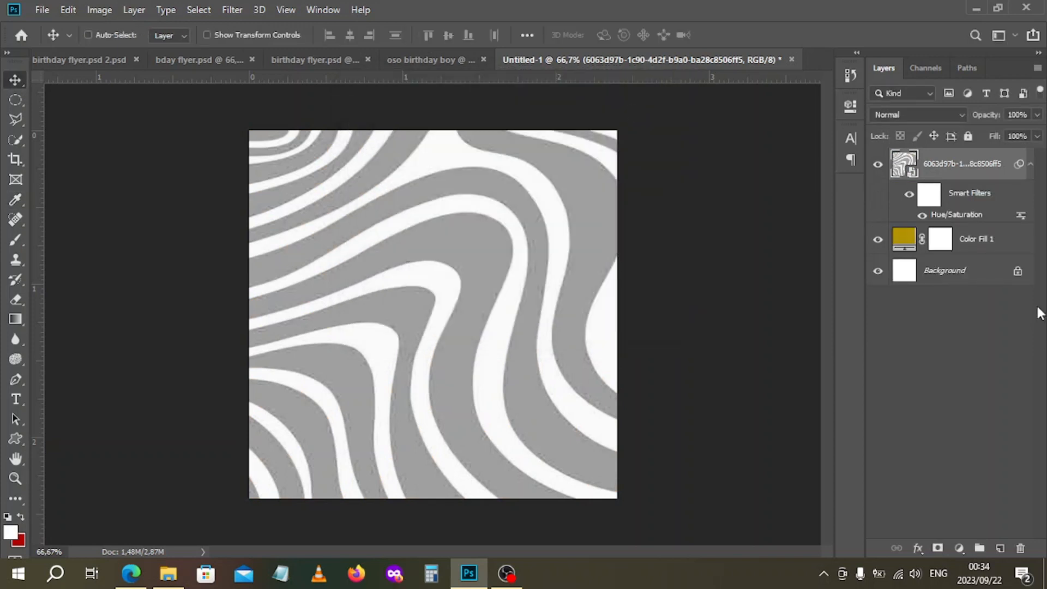
Step: Blend the grey pattern layer into the fill with Multiply mode and 10% opacity
{"action": "left_click", "coordinate": [964, 116]}
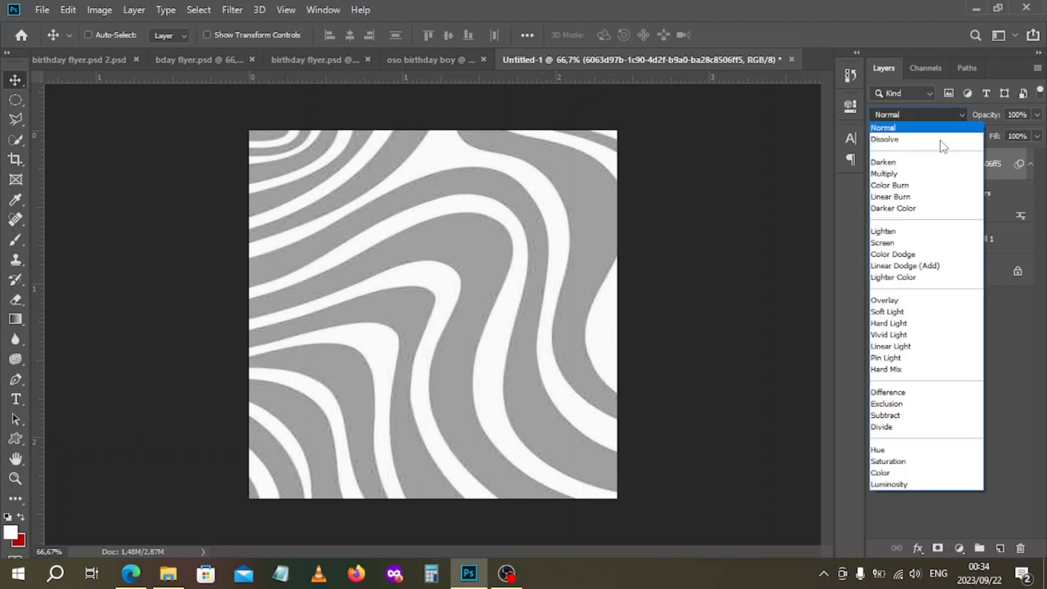
{"action": "left_click", "coordinate": [888, 174]}
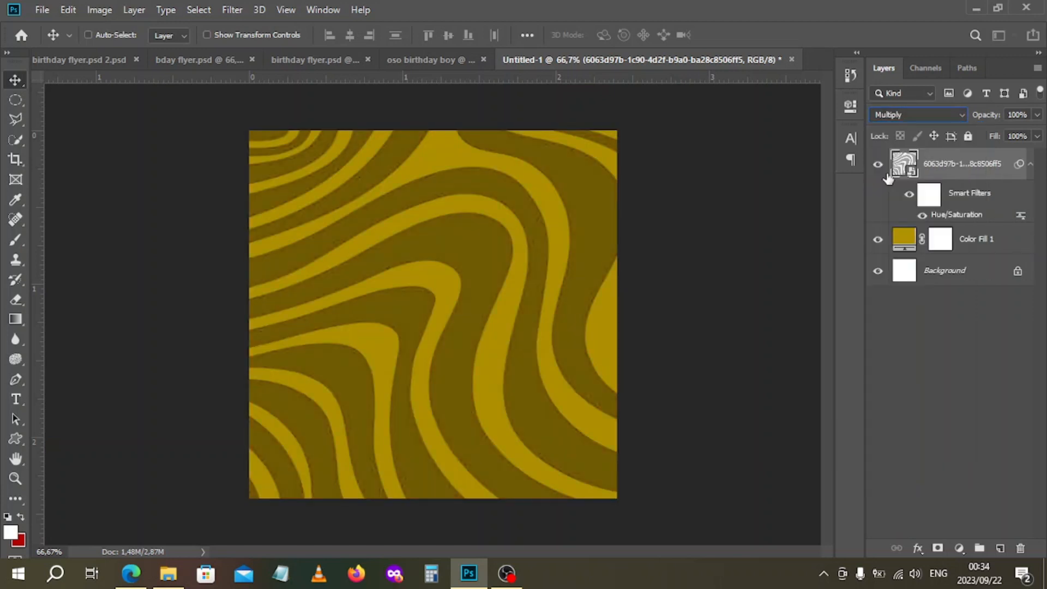
{"action": "left_click", "coordinate": [1037, 115]}
{"action": "left_click_drag", "start_coordinate": [994, 132], "coordinate": [992, 131]}
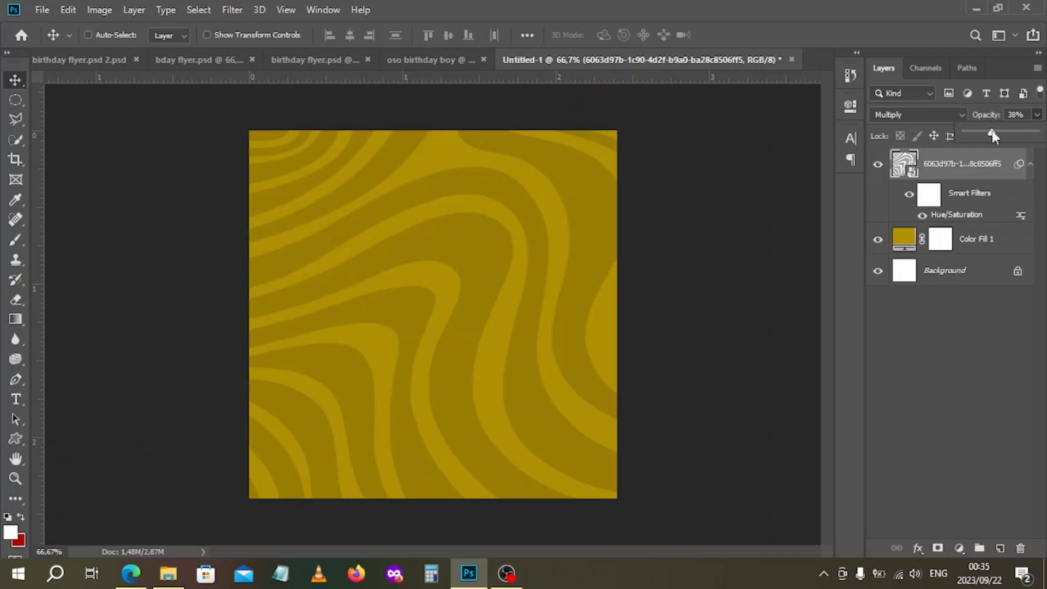
{"action": "left_click_drag", "start_coordinate": [993, 129], "coordinate": [974, 132]}
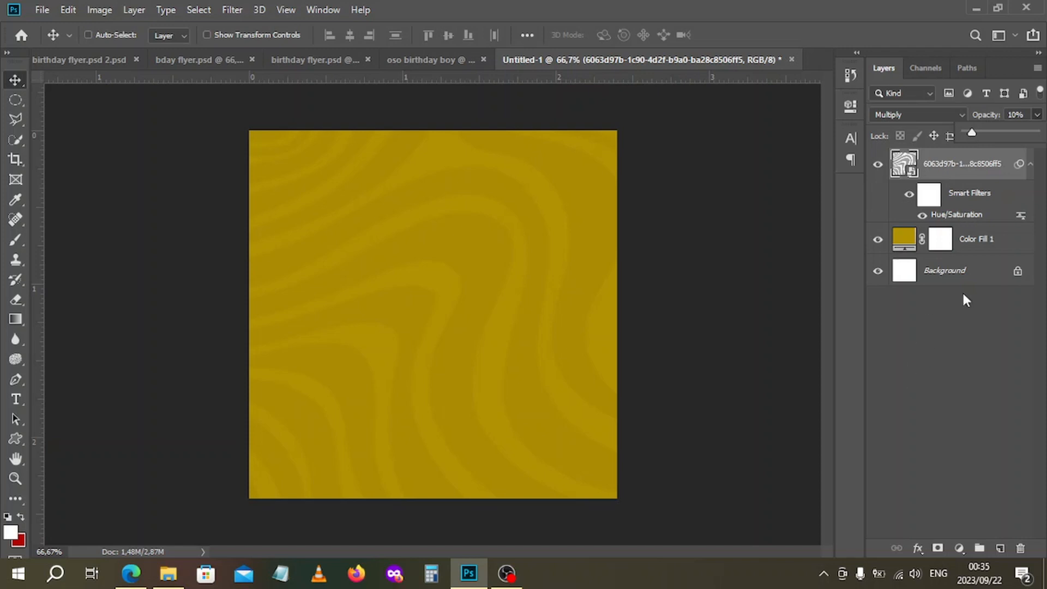
{"action": "left_click", "coordinate": [929, 346]}
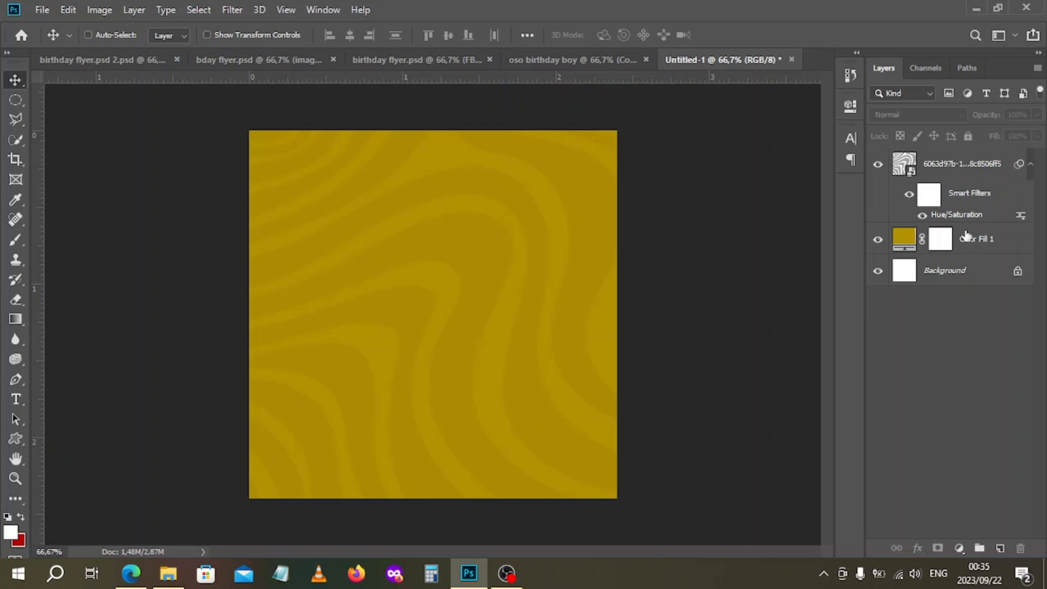
Step: Group the pattern layer and the colour fill layer and name the group bg
{"action": "left_click", "coordinate": [965, 175]}
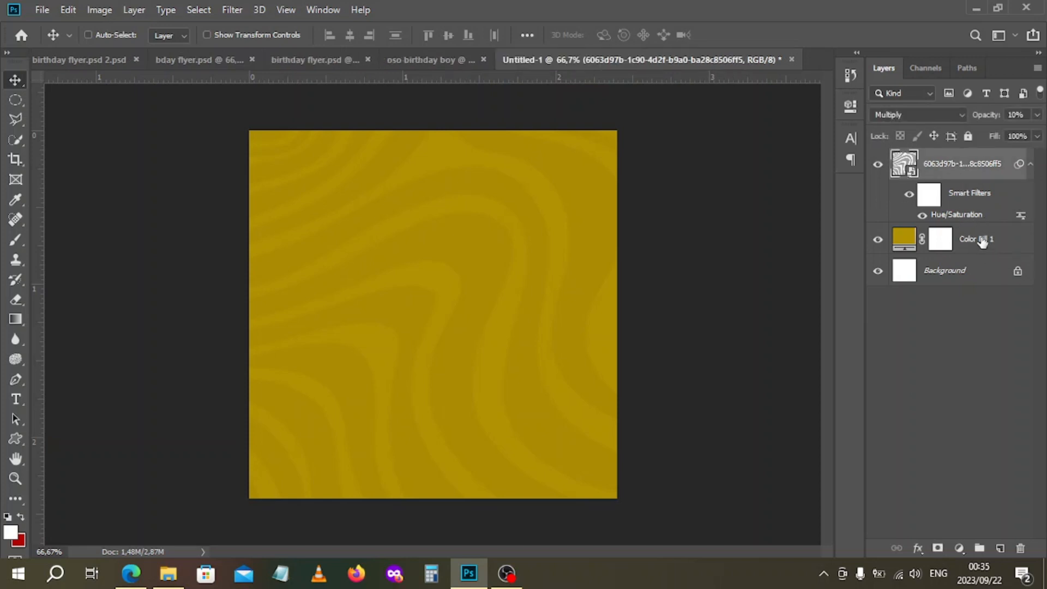
{"action": "left_click", "coordinate": [982, 242]}
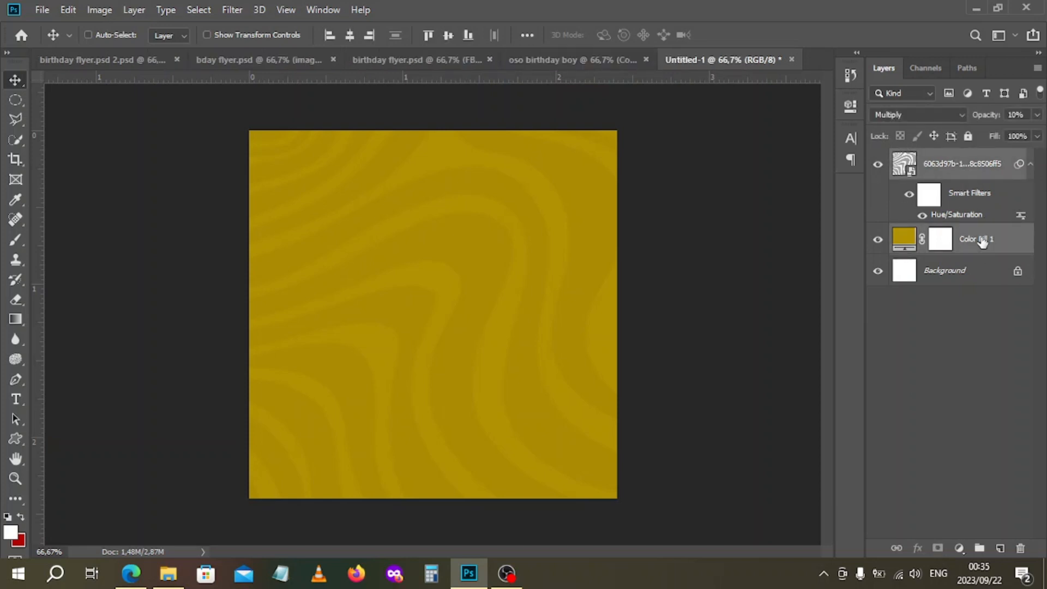
{"action": "left_click", "coordinate": [980, 548]}
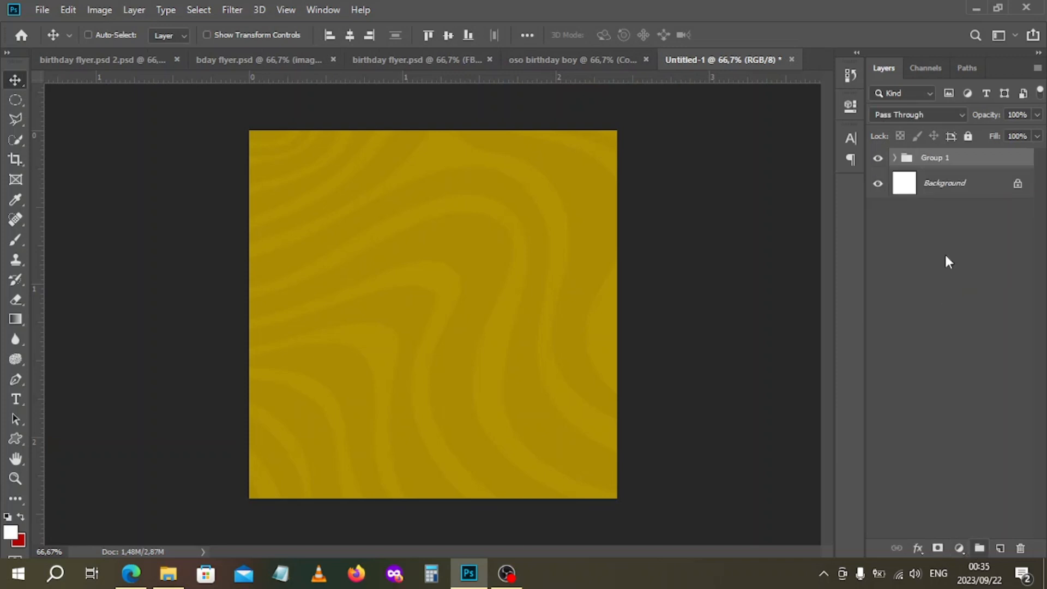
{"action": "double_click", "coordinate": [935, 158]}
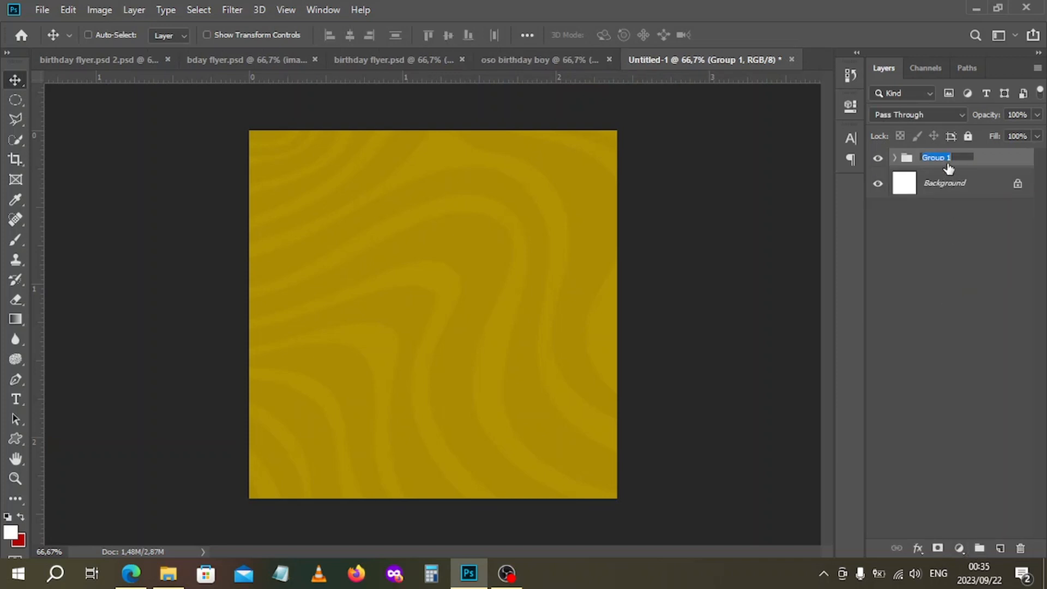
{"action": "type", "text": "bg"}
{"action": "left_click", "coordinate": [943, 403]}
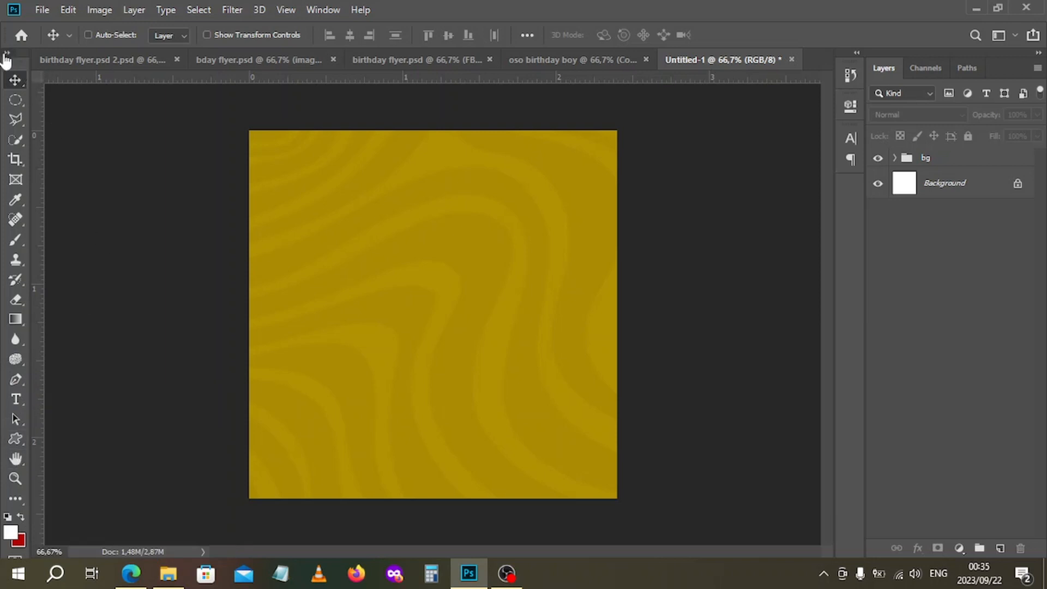
Step: Choose the solid bean-shaped blob near the end of the custom shape library for the Custom Shape tool
{"action": "left_click", "coordinate": [7, 53]}
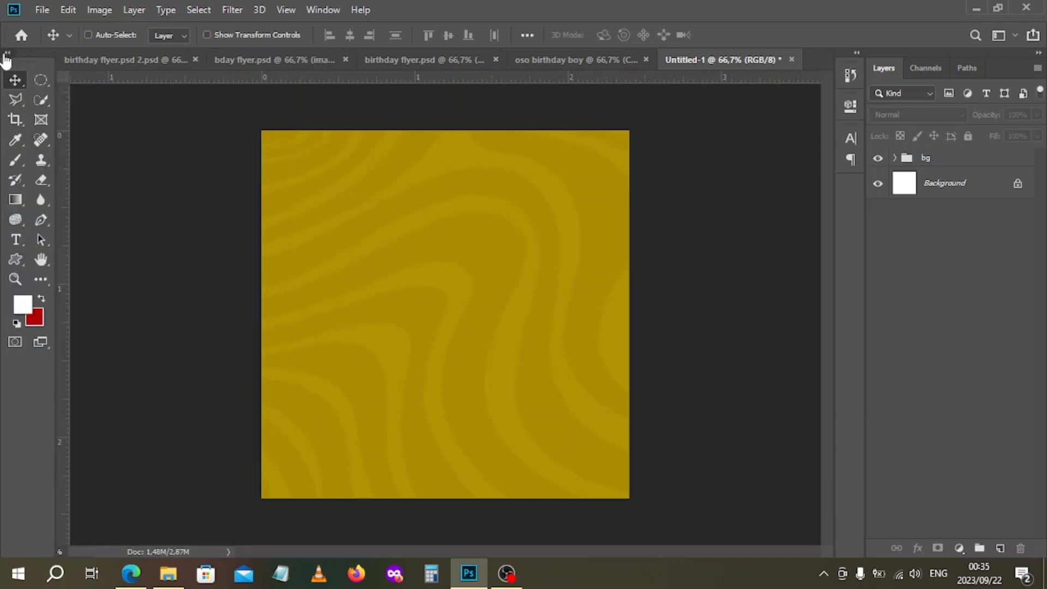
{"action": "left_click", "coordinate": [15, 260]}
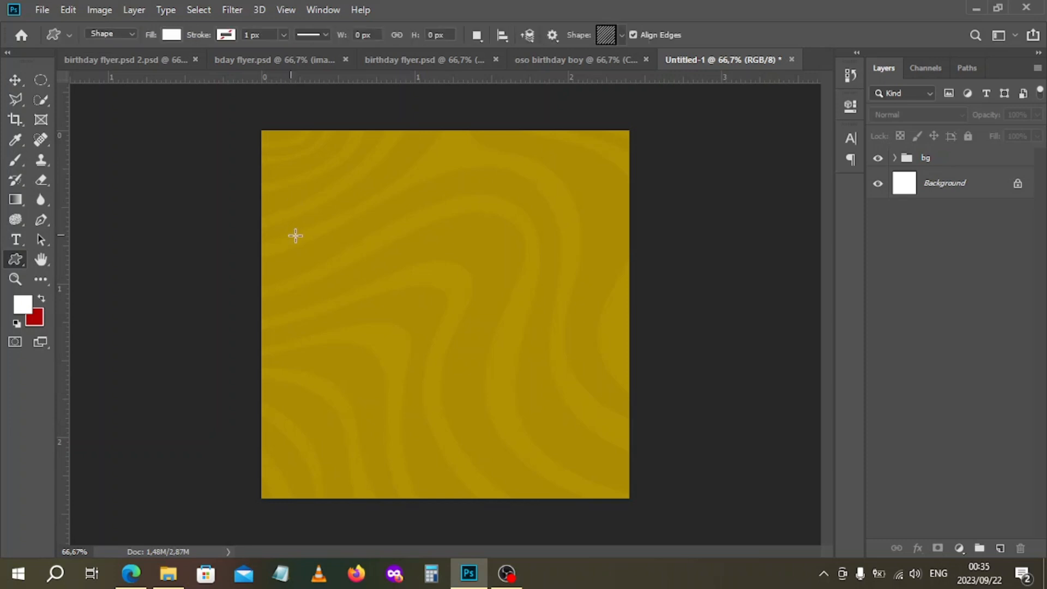
{"action": "left_click", "coordinate": [623, 36]}
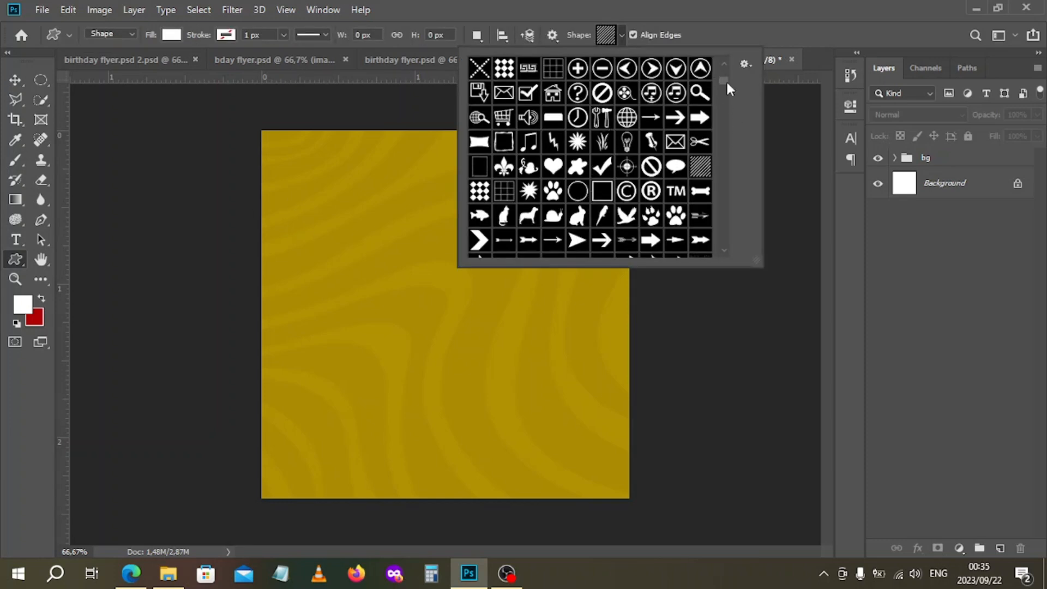
{"action": "left_click_drag", "start_coordinate": [728, 84], "coordinate": [732, 142]}
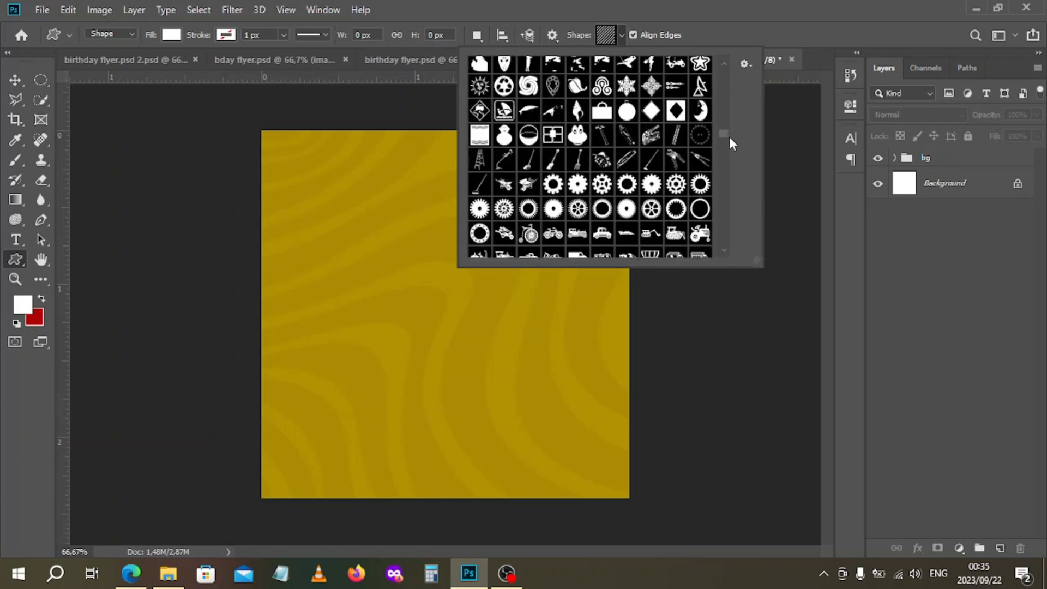
{"action": "scroll", "coordinate": [733, 144], "scroll_direction": "down", "scroll_amount": 5}
{"action": "scroll", "coordinate": [732, 158], "scroll_direction": "down", "scroll_amount": 6}
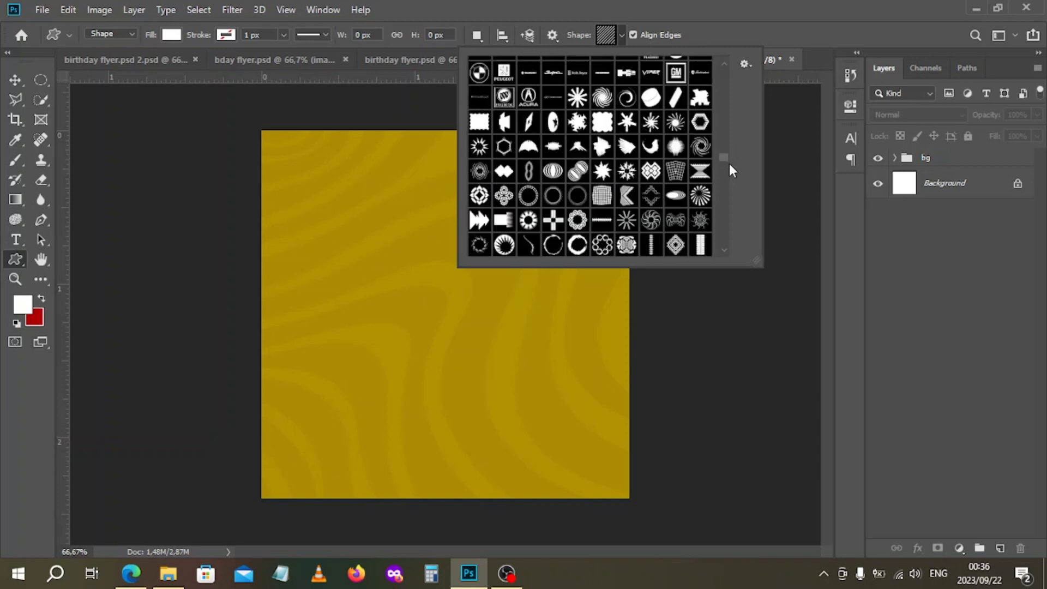
{"action": "scroll", "coordinate": [732, 189], "scroll_direction": "down", "scroll_amount": 5}
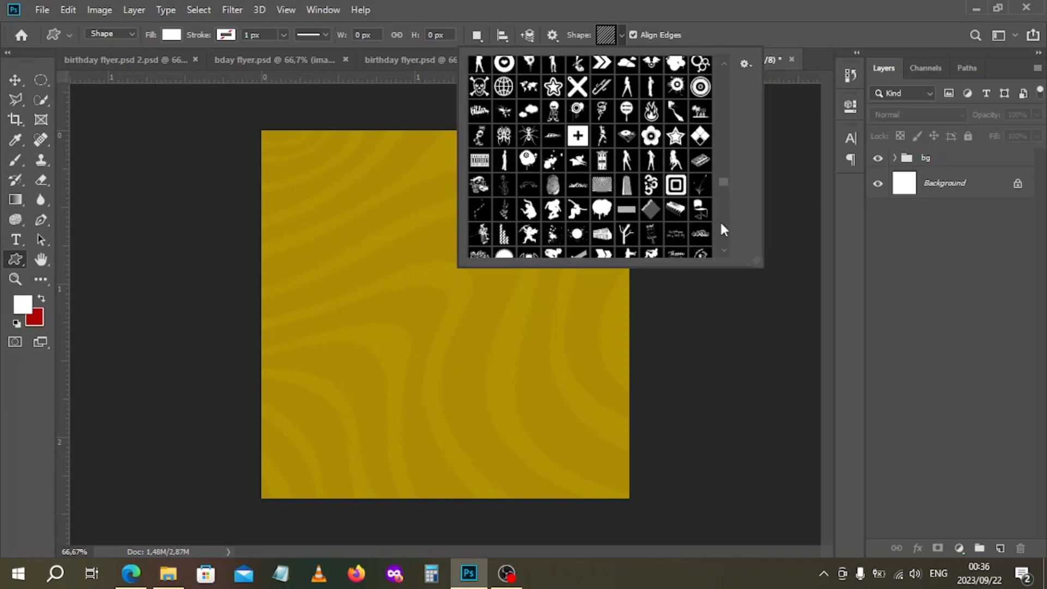
{"action": "scroll", "coordinate": [724, 229], "scroll_direction": "down", "scroll_amount": 15}
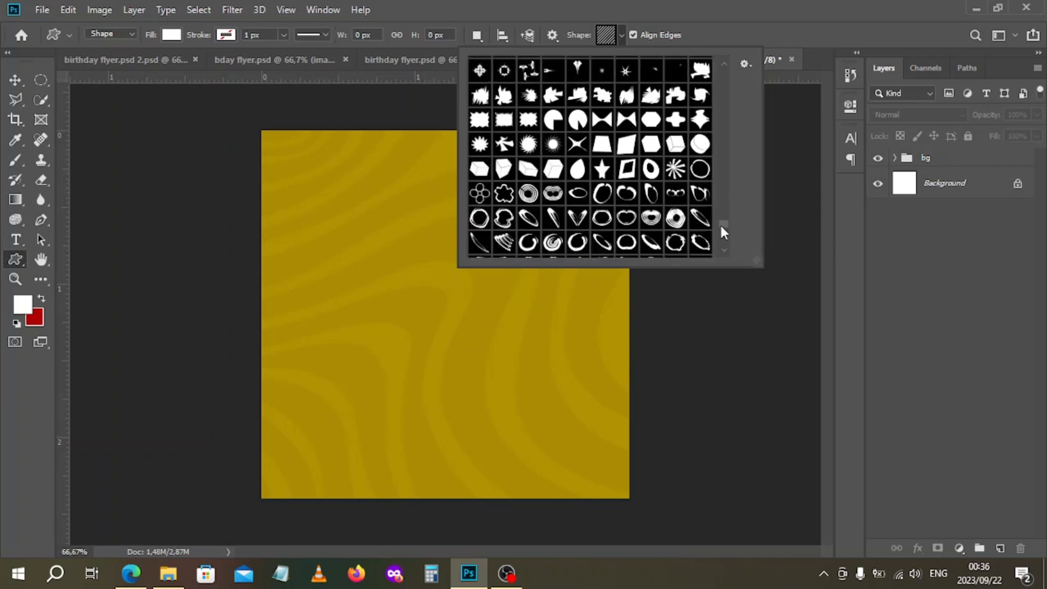
{"action": "scroll", "coordinate": [726, 243], "scroll_direction": "down", "scroll_amount": 3}
{"action": "scroll", "coordinate": [725, 246], "scroll_direction": "down", "scroll_amount": 3}
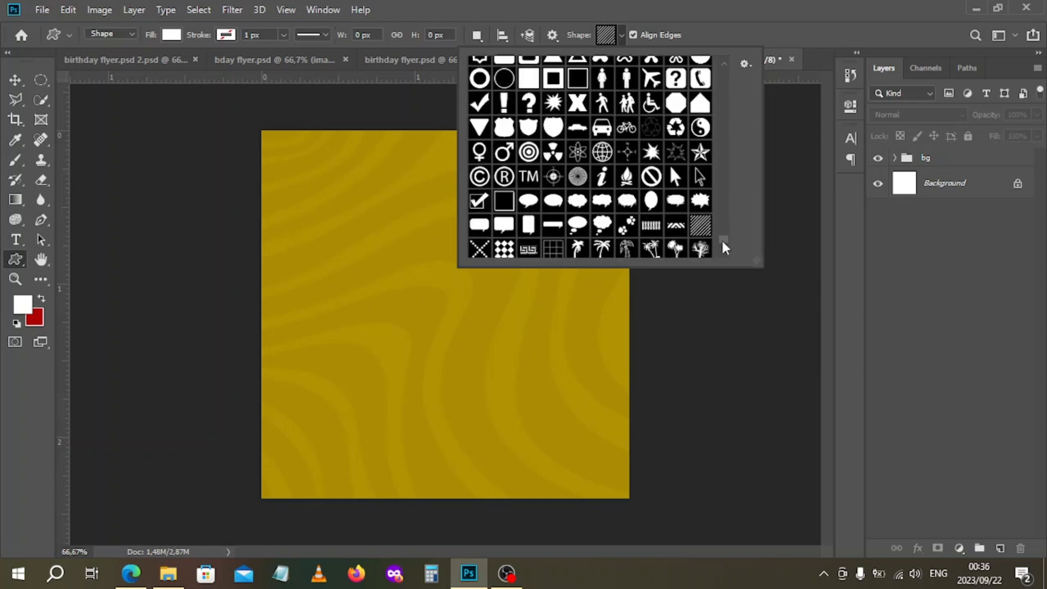
{"action": "scroll", "coordinate": [731, 273], "scroll_direction": "down", "scroll_amount": 3}
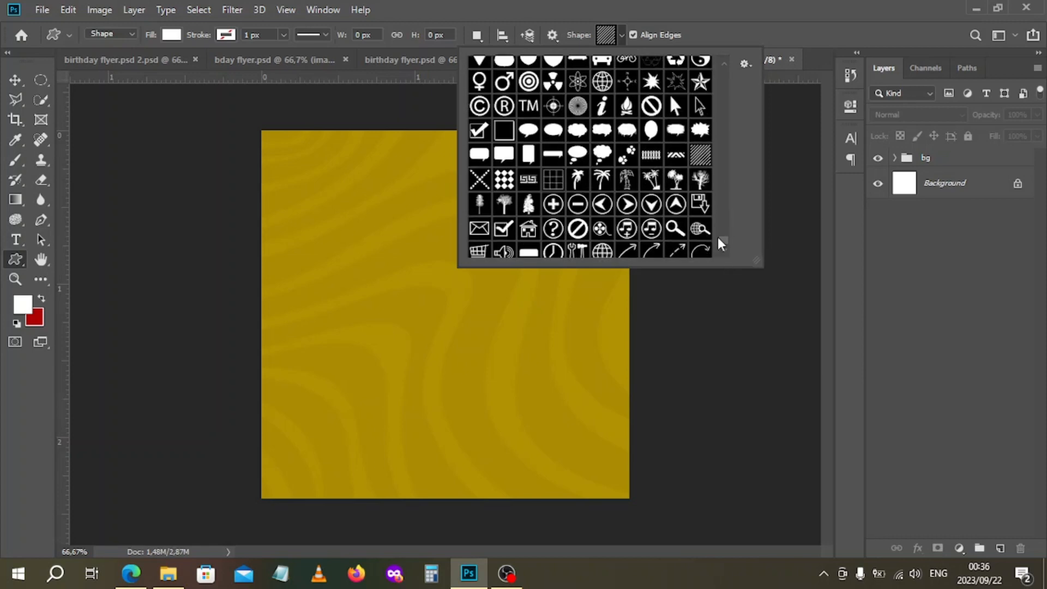
{"action": "scroll", "coordinate": [725, 243], "scroll_direction": "down", "scroll_amount": 5}
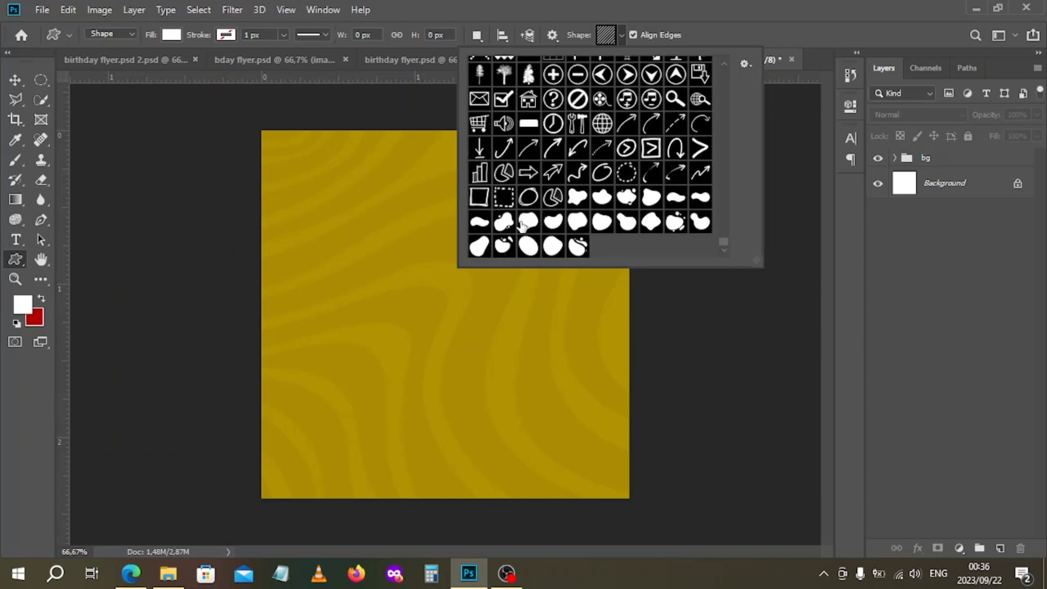
{"action": "left_click", "coordinate": [558, 225]}
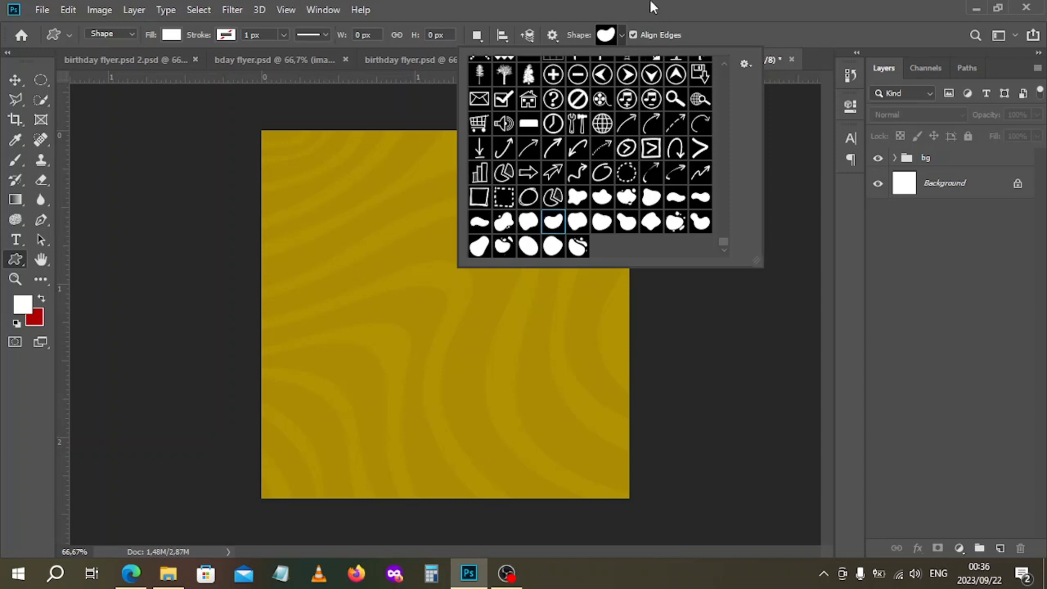
{"action": "left_click", "coordinate": [759, 32]}
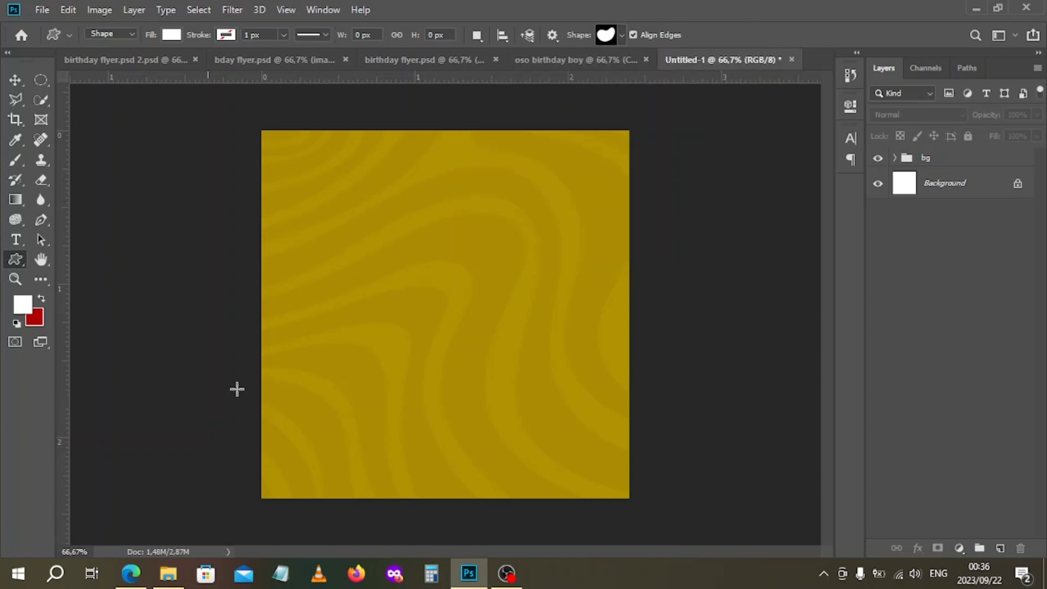
Step: Draw a white blob shape about 795 × 604 px and position it over the lower part of the canvas
{"action": "left_click_drag", "start_coordinate": [660, 355], "coordinate": [945, 495]}
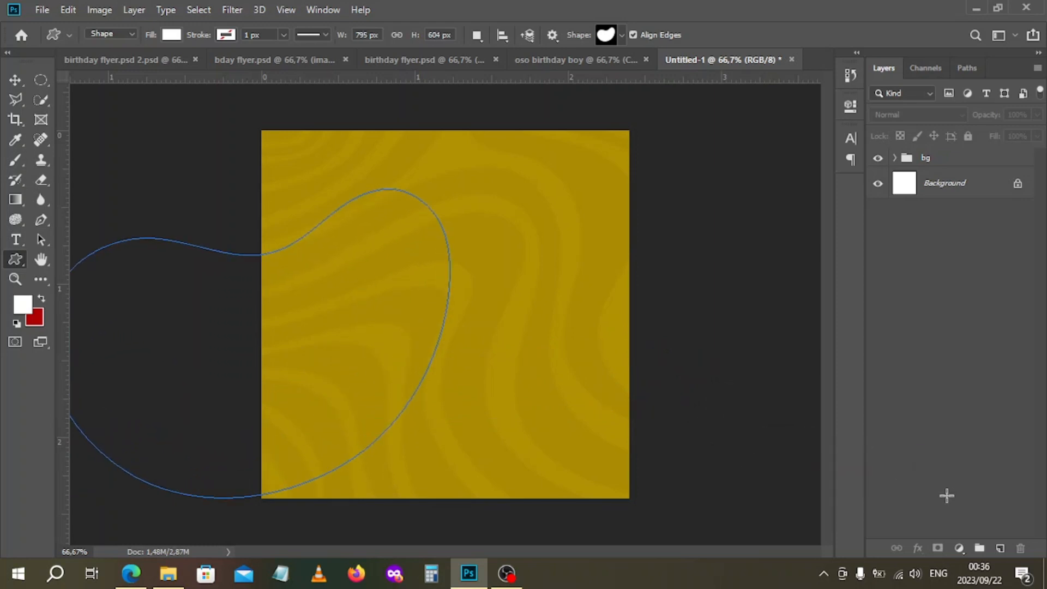
{"action": "left_click", "coordinate": [14, 80]}
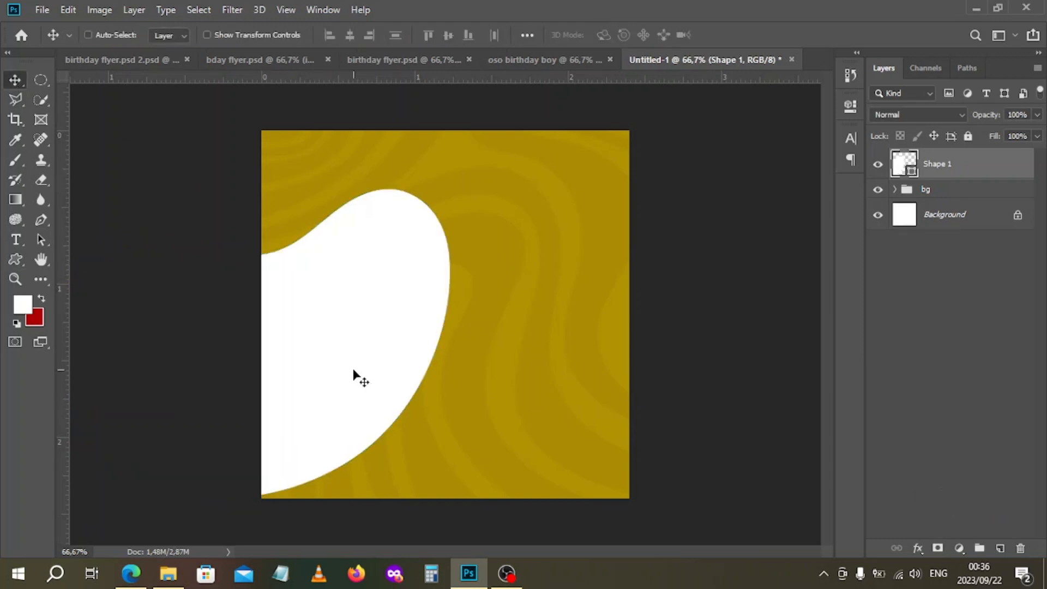
{"action": "left_click_drag", "start_coordinate": [354, 371], "coordinate": [583, 454]}
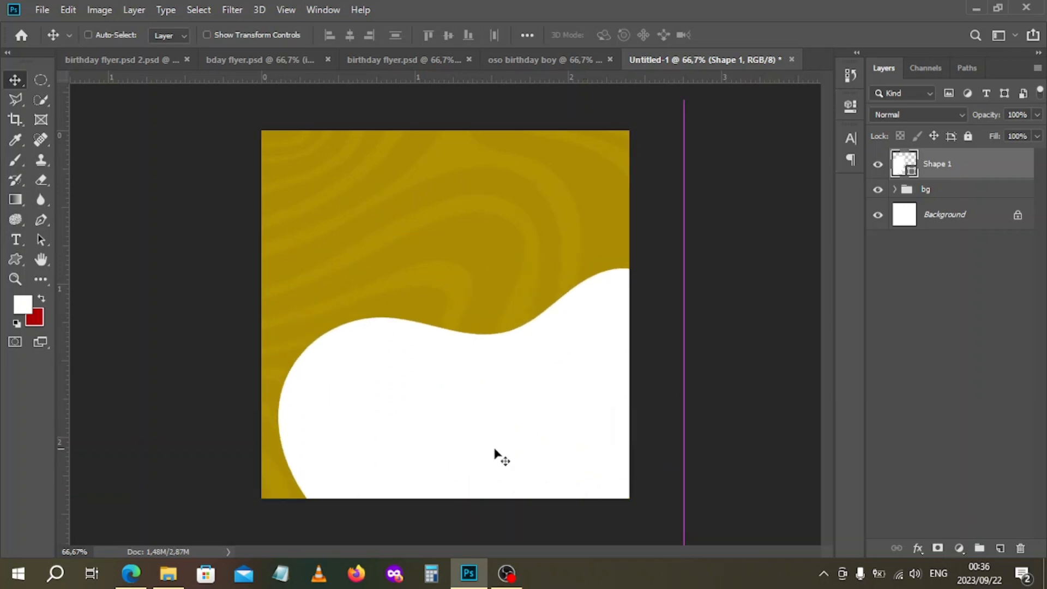
Step: Stretch the white blob to 111.19% width so its wavy edge spans the full canvas width
{"action": "left_click", "coordinate": [213, 36]}
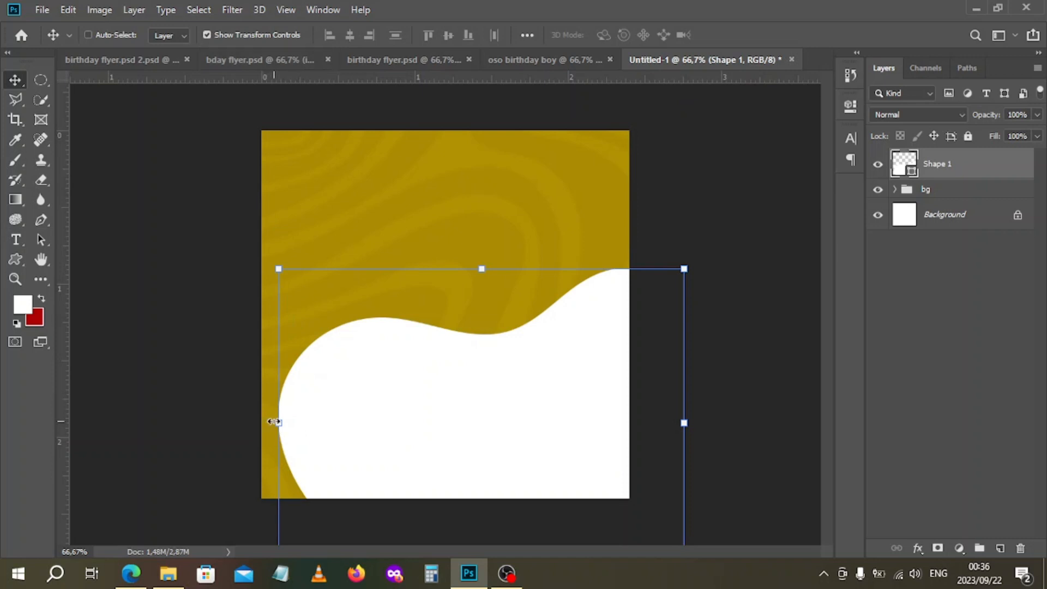
{"action": "left_click_drag", "start_coordinate": [274, 421], "coordinate": [229, 422]}
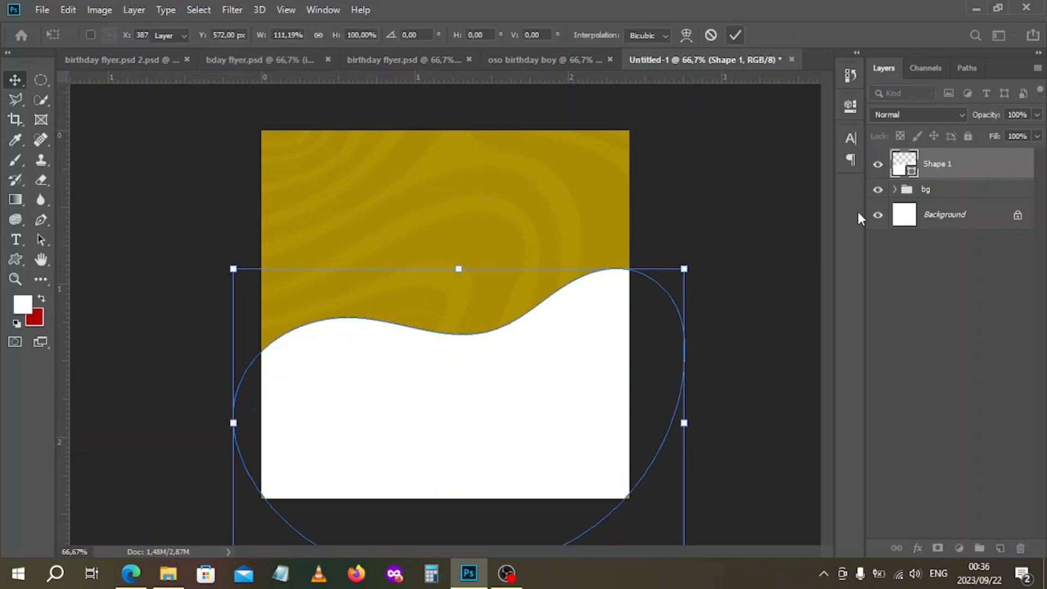
{"action": "key", "text": "Return"}
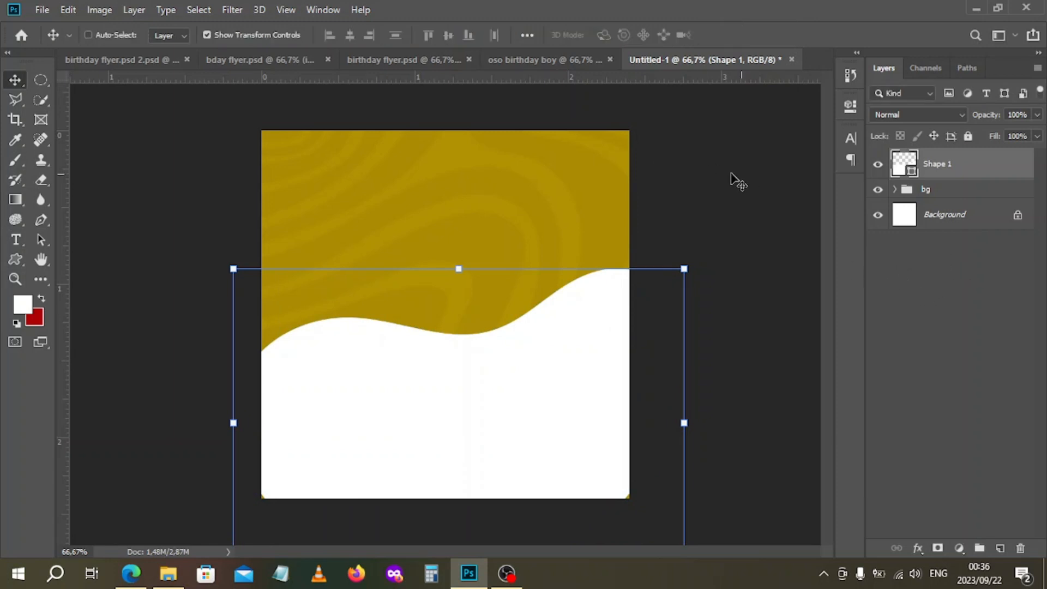
Step: Move the Shape 1 layer into the bg group above the pattern layer and leave the group collapsed
{"action": "left_click_drag", "start_coordinate": [940, 167], "coordinate": [941, 187]}
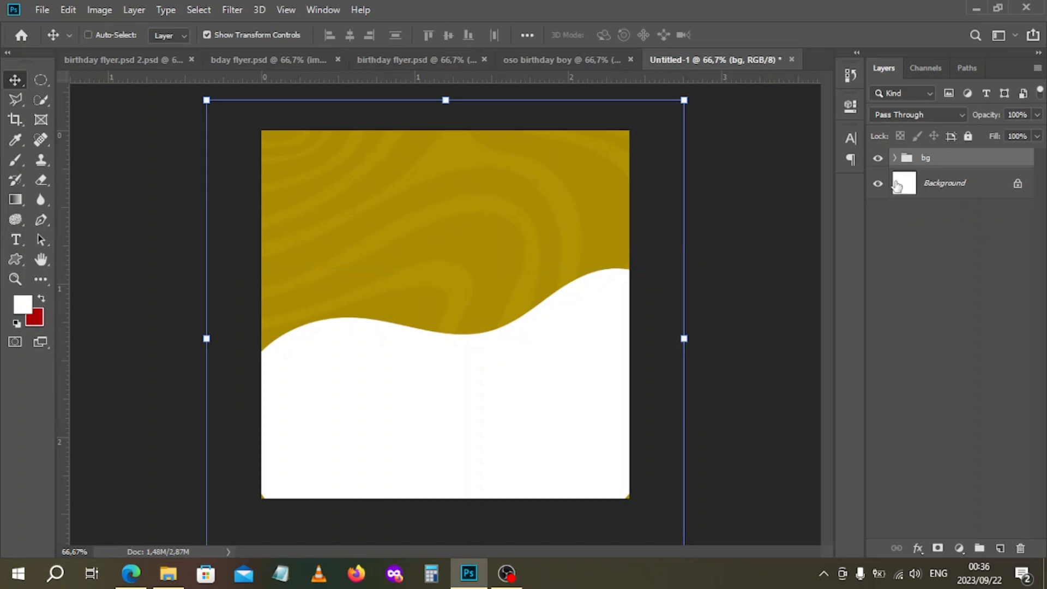
{"action": "left_click", "coordinate": [895, 158]}
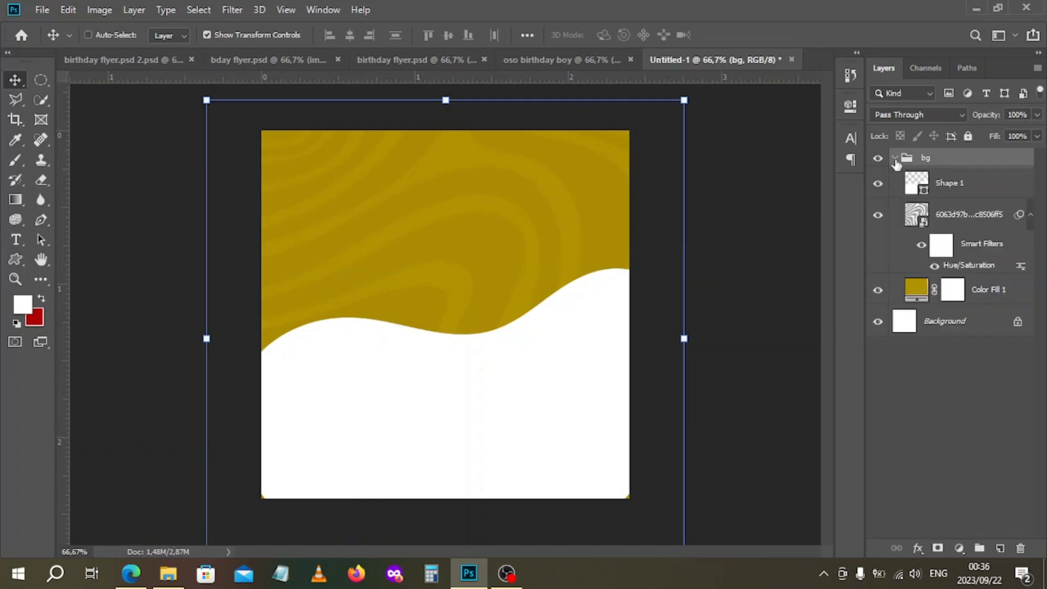
{"action": "left_click", "coordinate": [895, 159]}
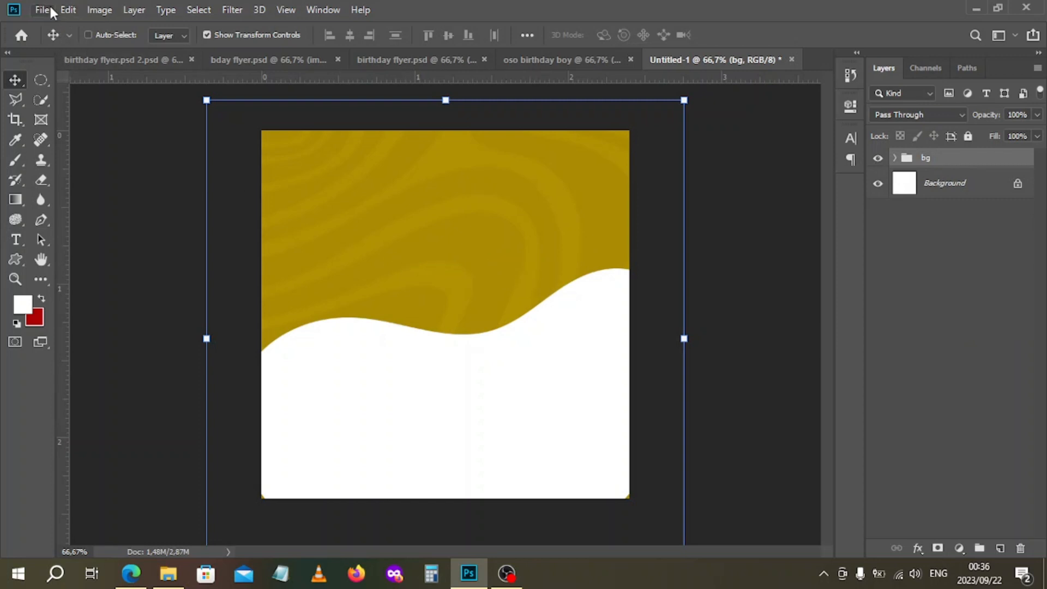
Step: Place the pngegg (1) balloon image from New folder, rotated to -83.73° and scaled to 30.07% width and 29.09% height
{"action": "left_click", "coordinate": [168, 573]}
{"action": "left_click", "coordinate": [786, 157]}
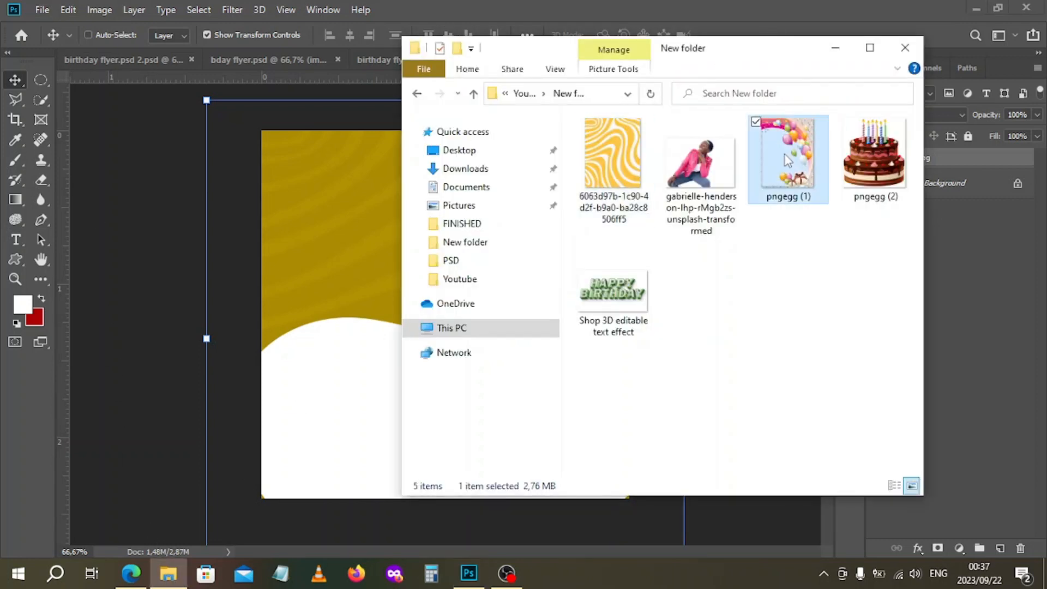
{"action": "left_click_drag", "start_coordinate": [815, 177], "coordinate": [530, 110]}
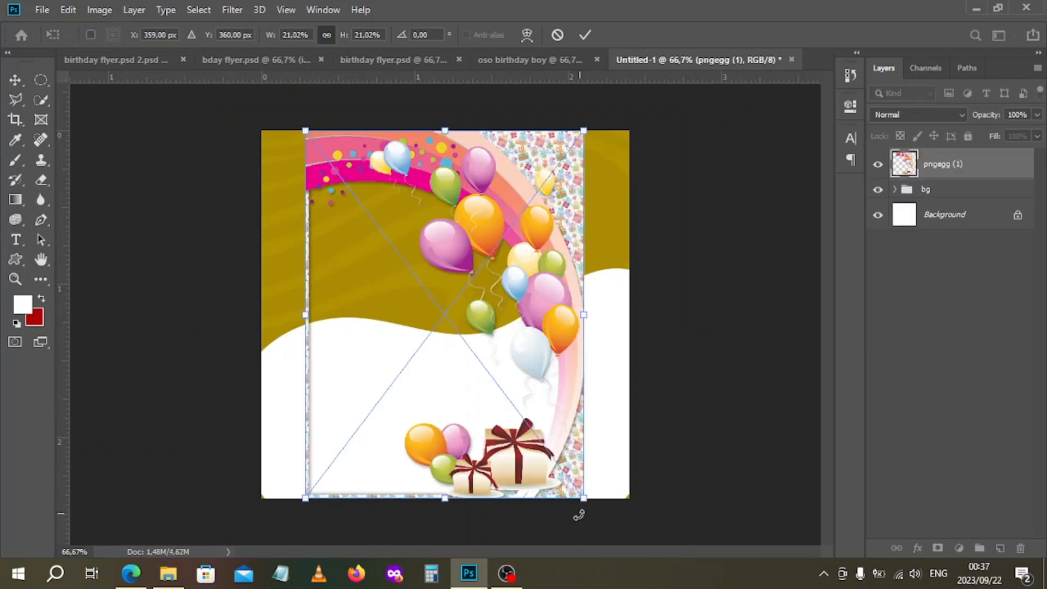
{"action": "left_click_drag", "start_coordinate": [582, 515], "coordinate": [640, 211]}
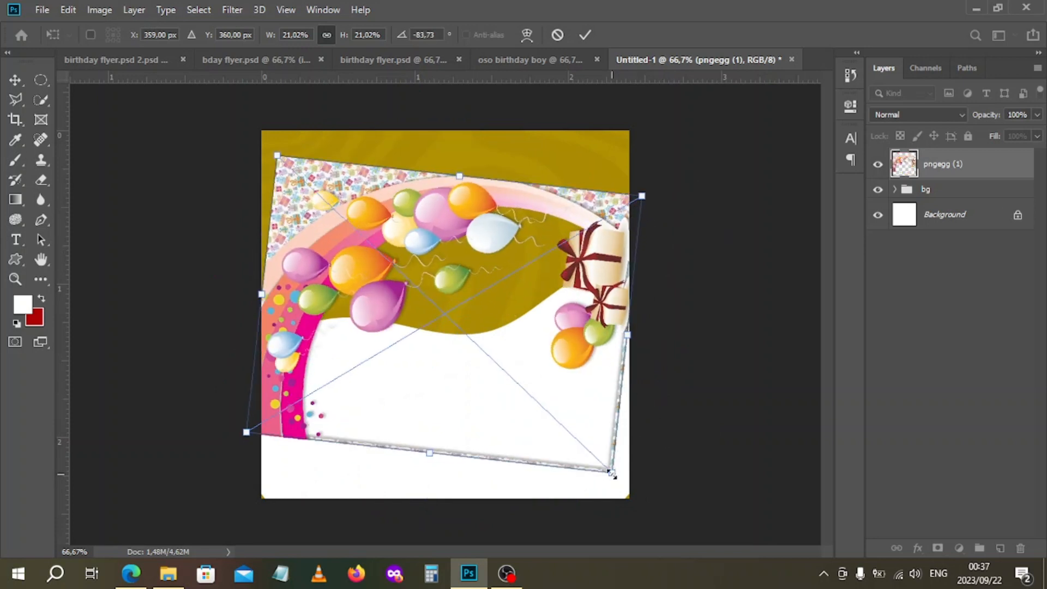
{"action": "left_click_drag", "start_coordinate": [611, 472], "coordinate": [676, 540]}
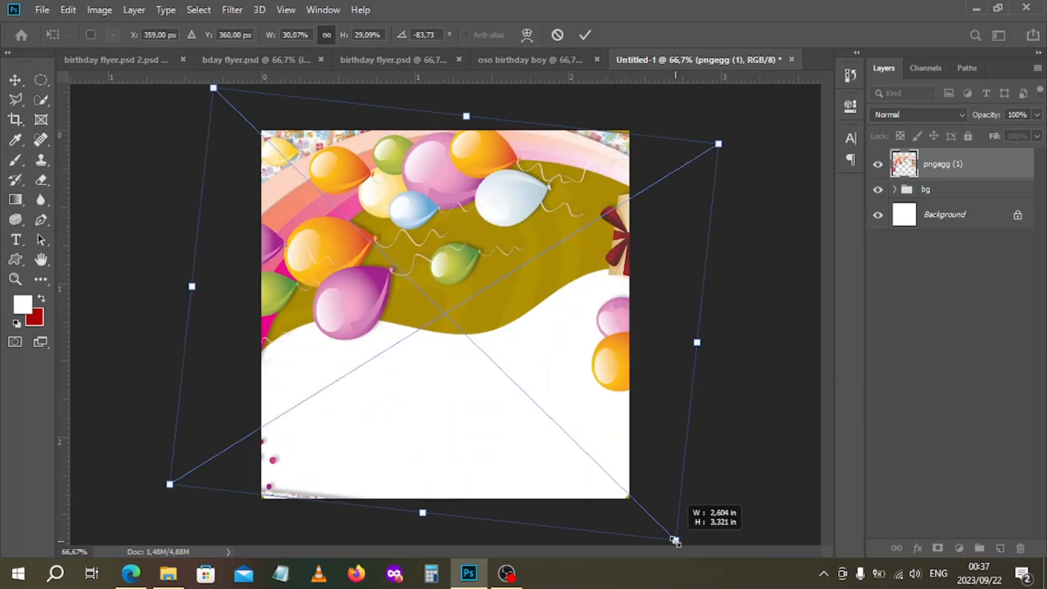
{"action": "left_click", "coordinate": [586, 34]}
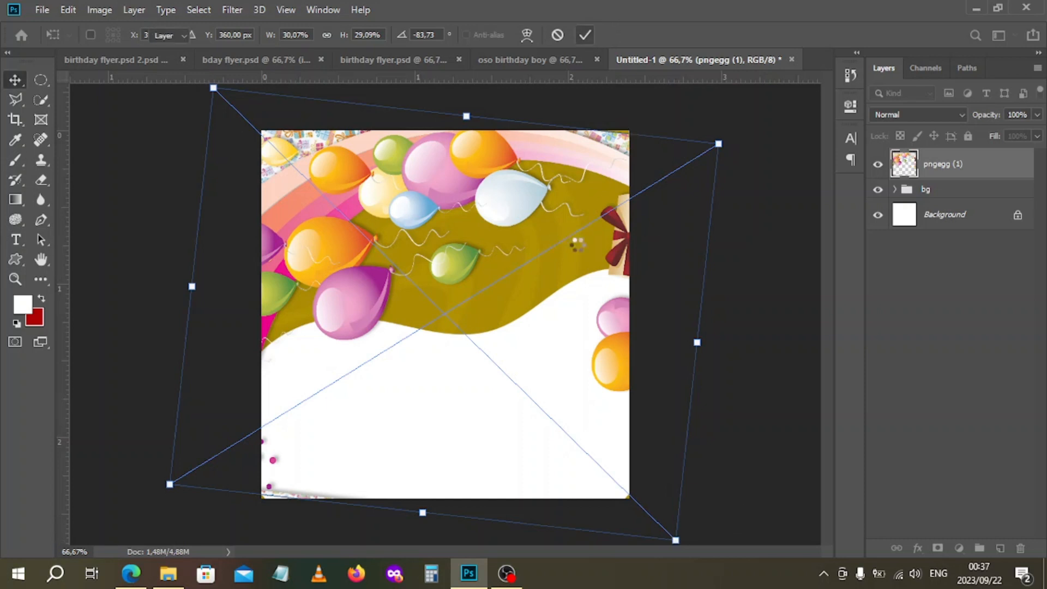
Step: Rotate the balloon image to -66.82° and reposition it at X 304.18 px, Y 224.82 px along the canvas's upper edge
{"action": "left_click_drag", "start_coordinate": [556, 218], "coordinate": [533, 206]}
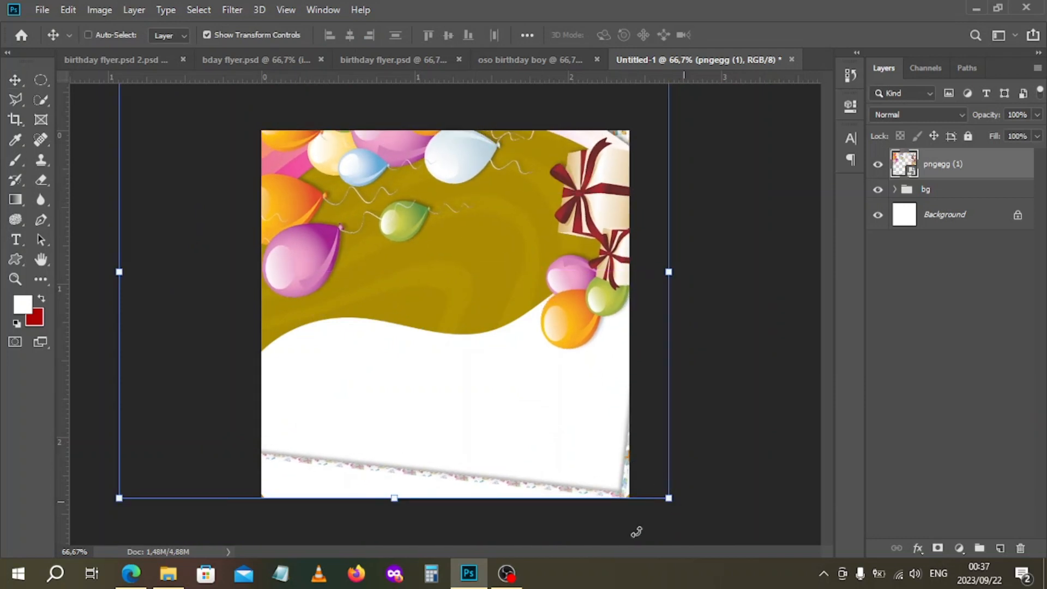
{"action": "left_click_drag", "start_coordinate": [636, 528], "coordinate": [614, 527]}
{"action": "left_click_drag", "start_coordinate": [457, 261], "coordinate": [501, 328]}
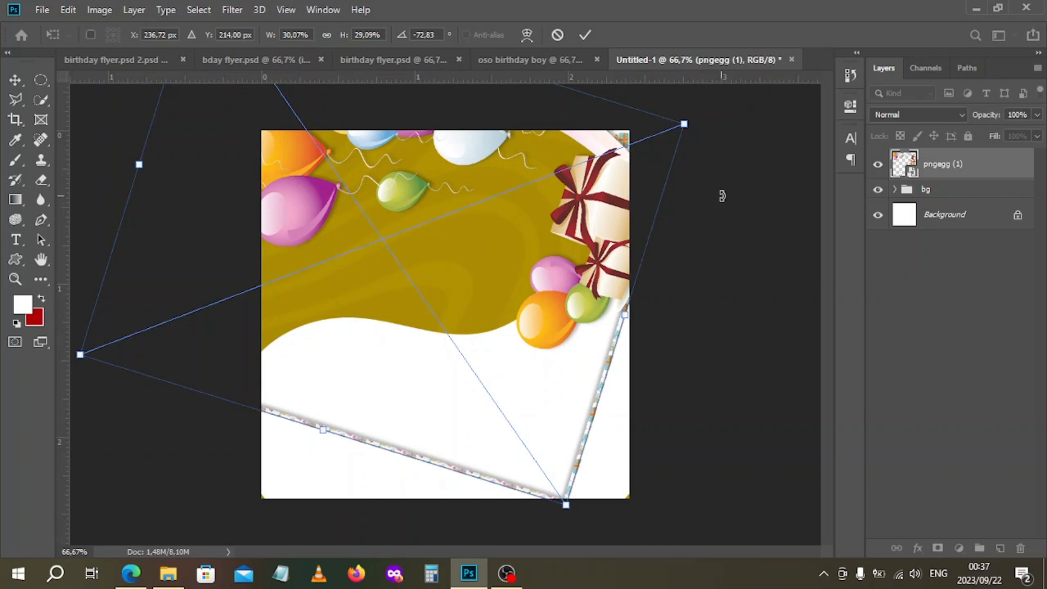
{"action": "left_click_drag", "start_coordinate": [719, 195], "coordinate": [725, 210]}
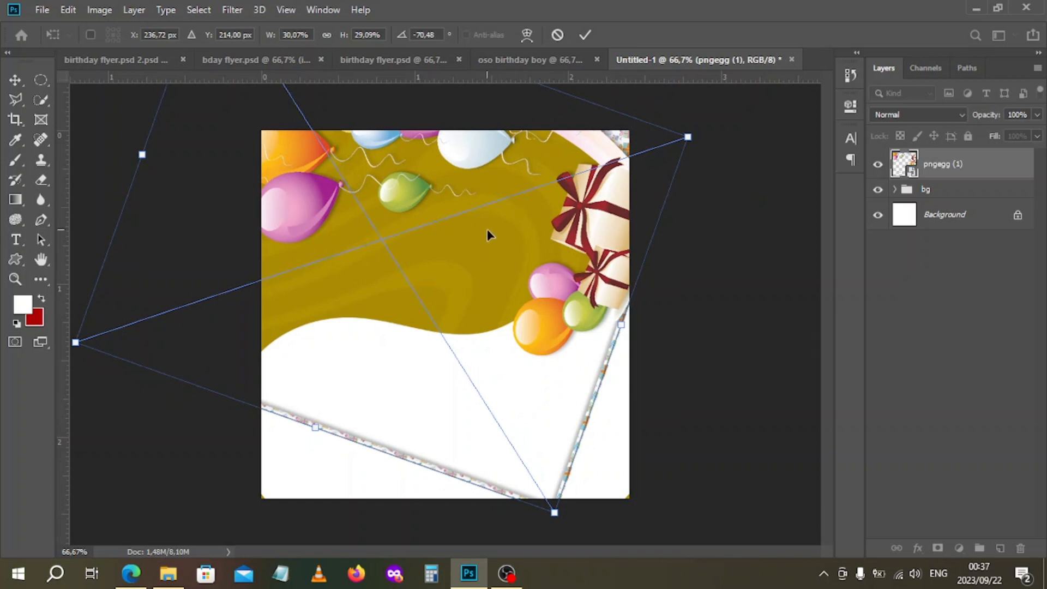
{"action": "left_click_drag", "start_coordinate": [488, 234], "coordinate": [514, 255]}
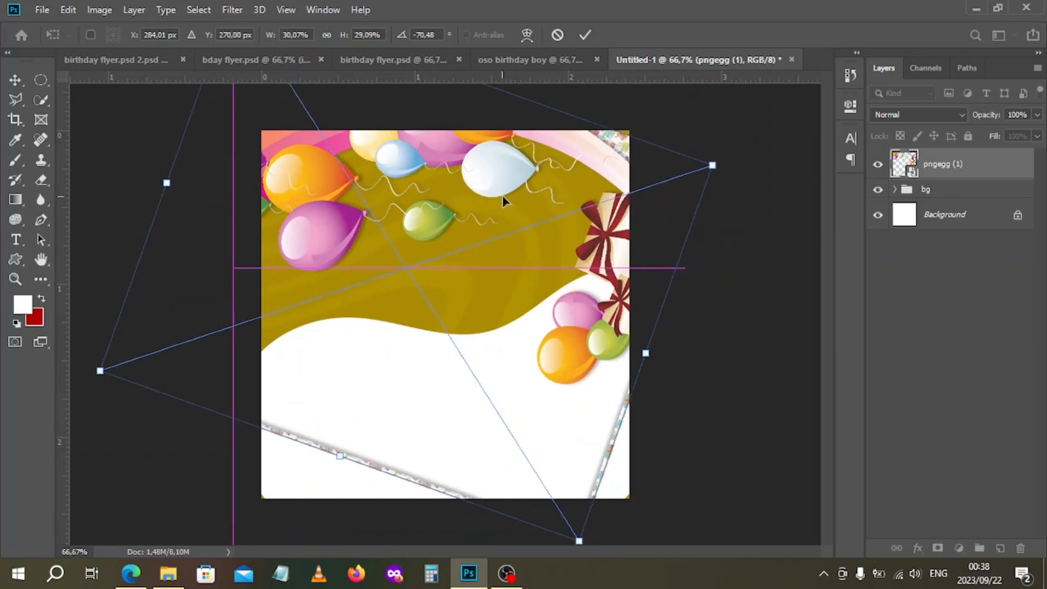
{"action": "left_click", "coordinate": [583, 38]}
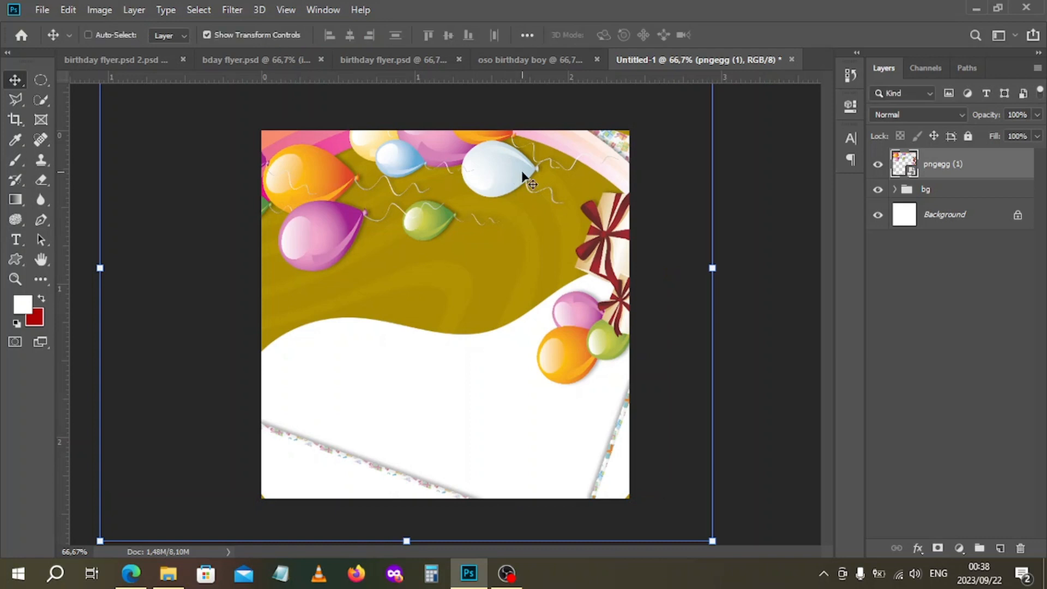
{"action": "left_click", "coordinate": [712, 563]}
{"action": "left_click_drag", "start_coordinate": [712, 563], "coordinate": [686, 496]}
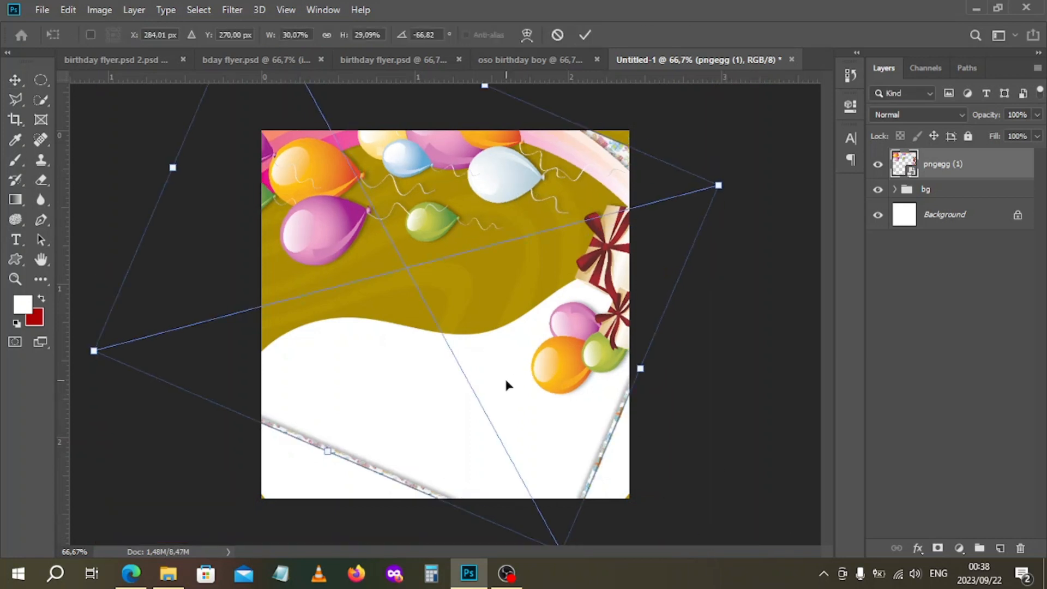
{"action": "left_click_drag", "start_coordinate": [394, 376], "coordinate": [608, 111]}
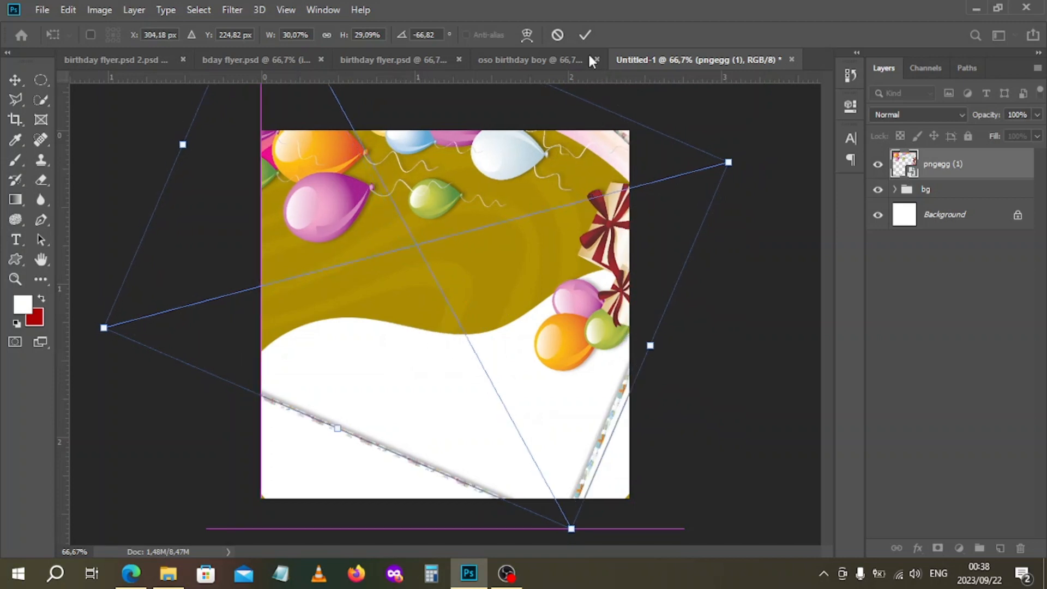
{"action": "left_click", "coordinate": [585, 34]}
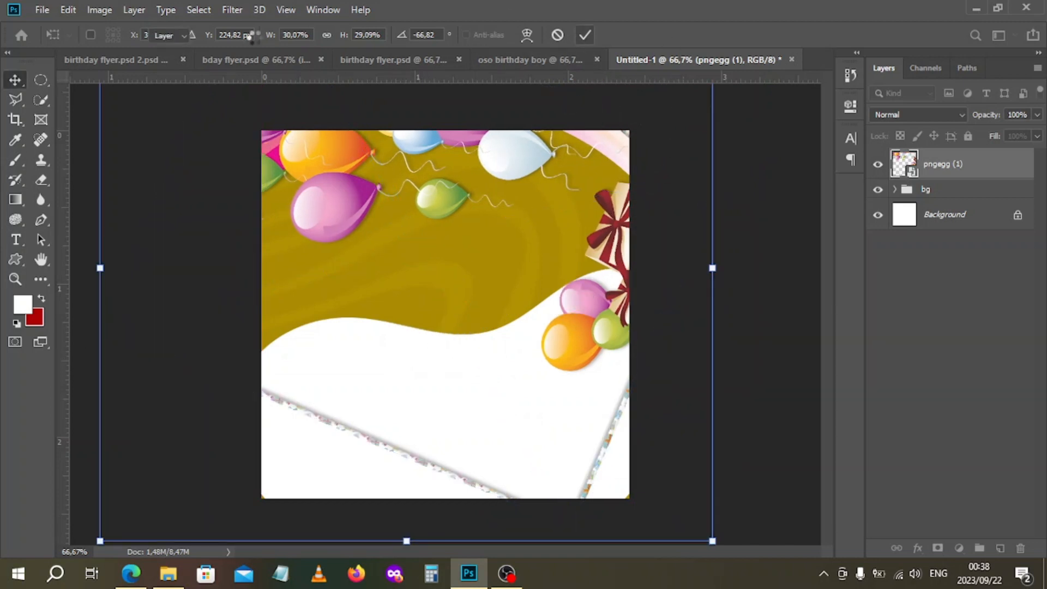
Step: Draw an elliptical selection around the balloons in the canvas's upper area and try to delete them from the pngegg (1) layer
{"action": "left_click", "coordinate": [41, 80]}
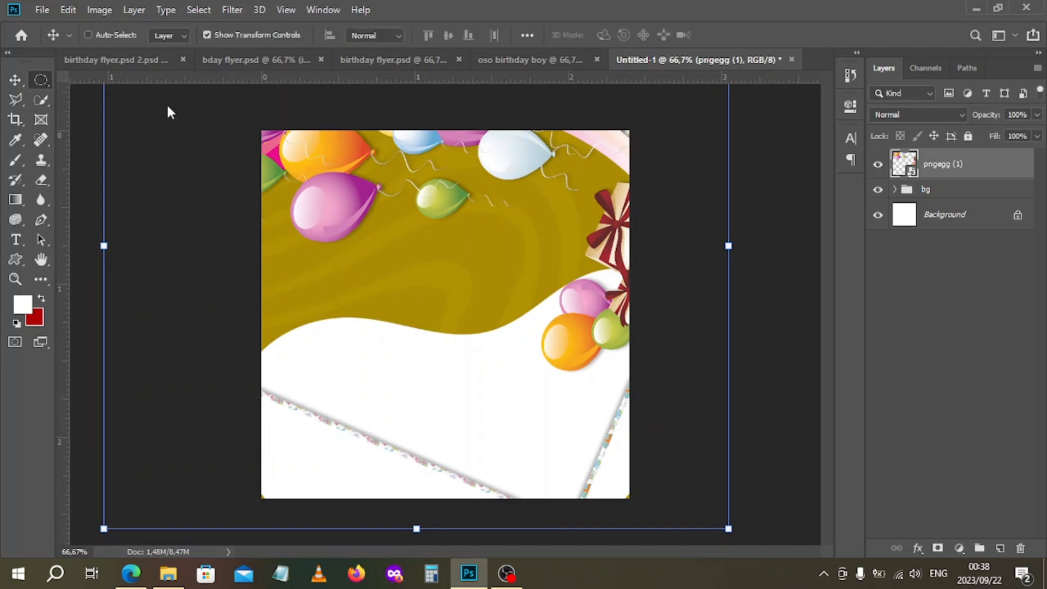
{"action": "left_click_drag", "start_coordinate": [257, 121], "coordinate": [650, 286]}
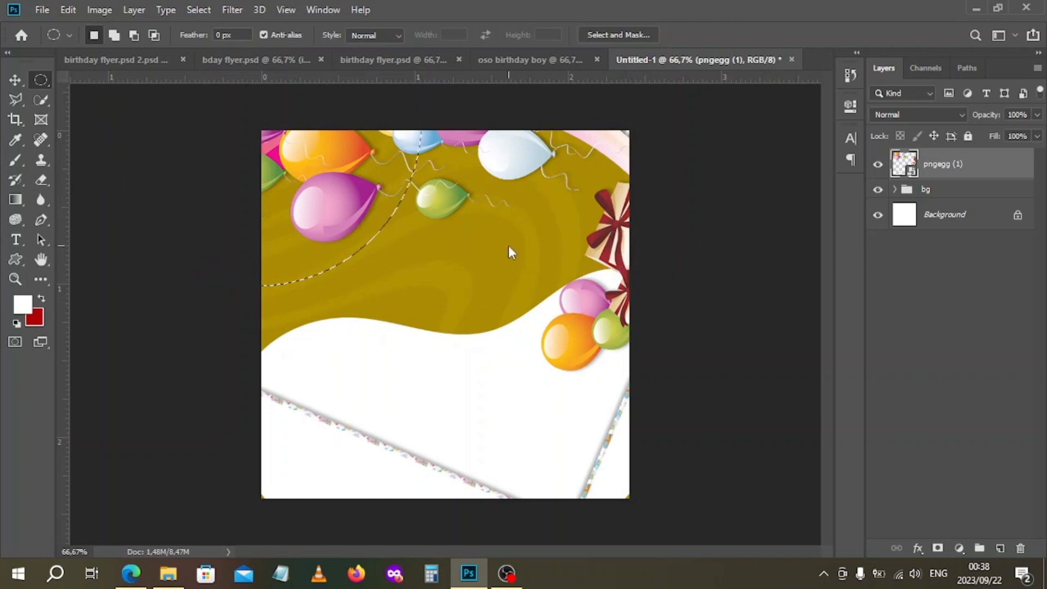
{"action": "left_click_drag", "start_coordinate": [279, 145], "coordinate": [420, 165]}
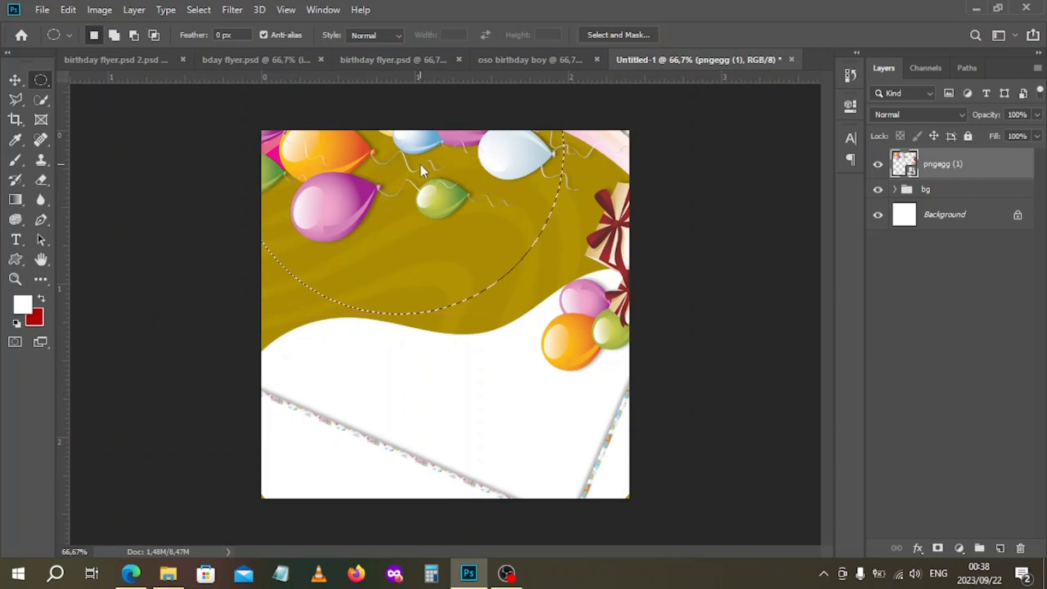
{"action": "key", "text": "Delete"}
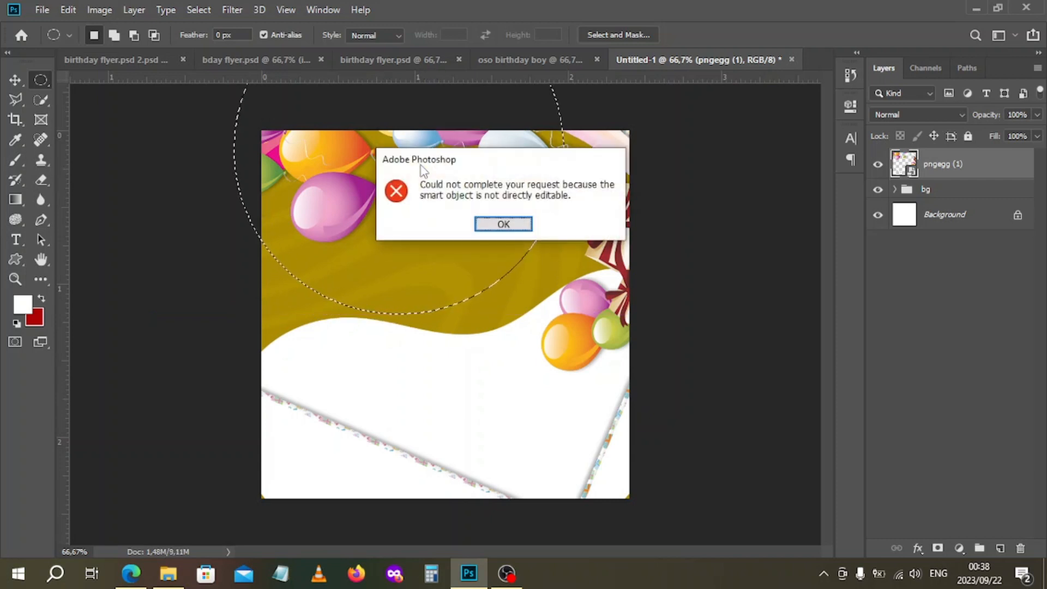
{"action": "left_click", "coordinate": [480, 225]}
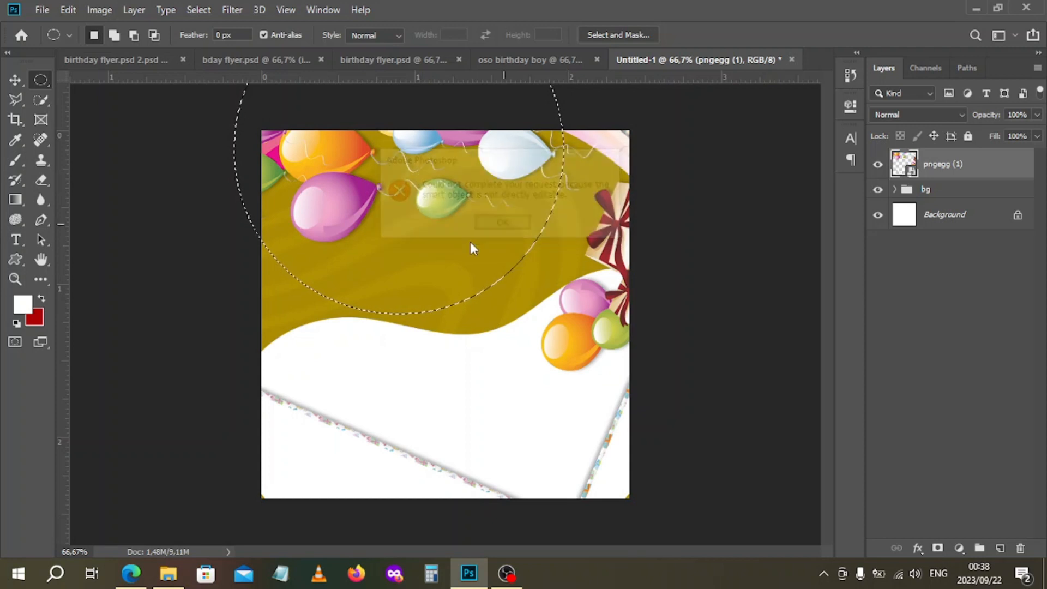
Step: Rasterize the pngegg (1) layer, erase the balloons inside the elliptical selection and deselect
{"action": "right_click", "coordinate": [948, 171]}
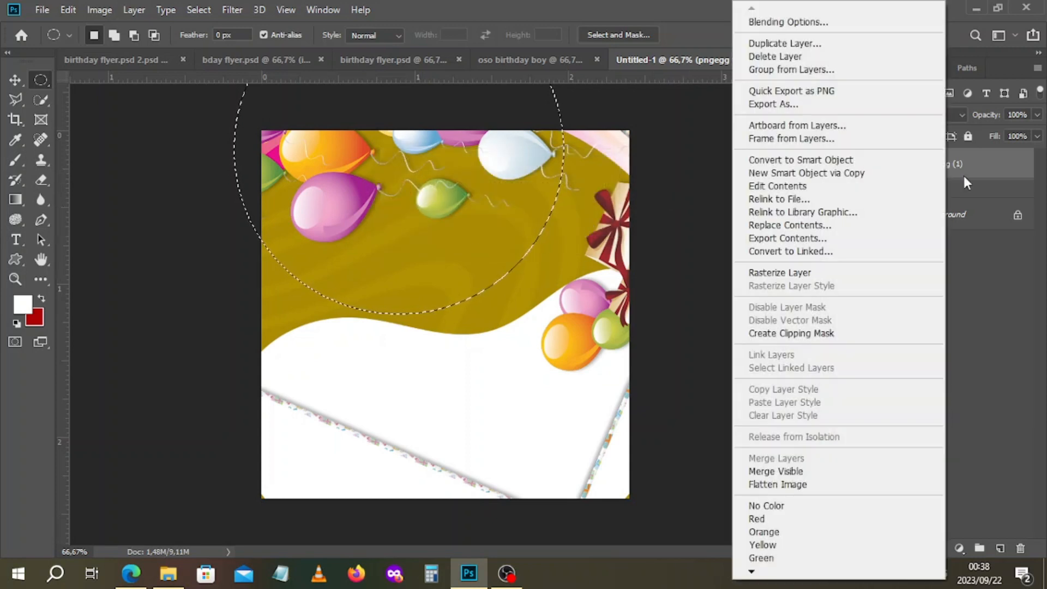
{"action": "left_click", "coordinate": [786, 277]}
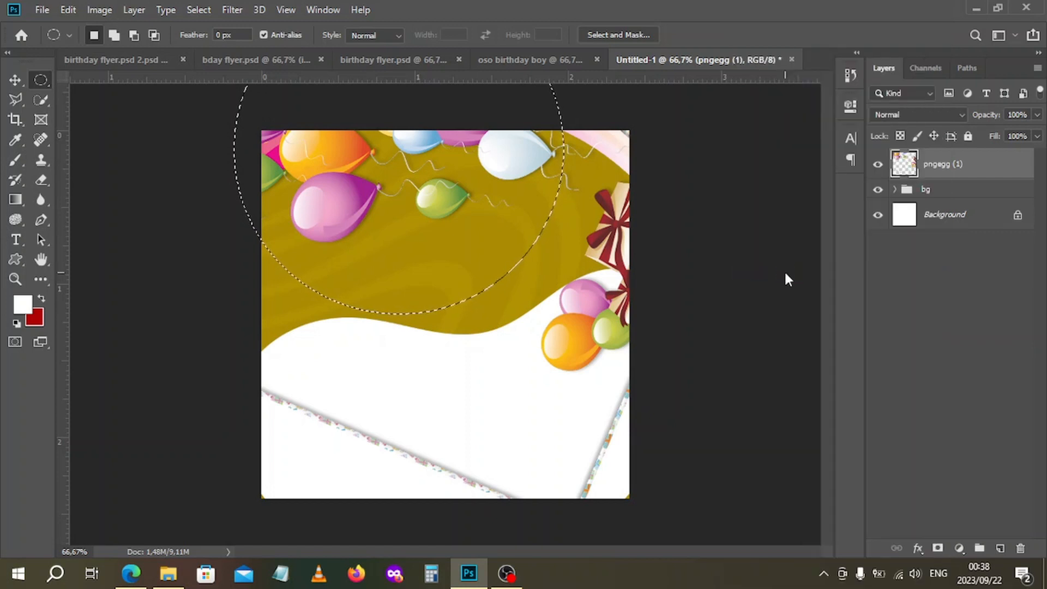
{"action": "key", "text": "Delete"}
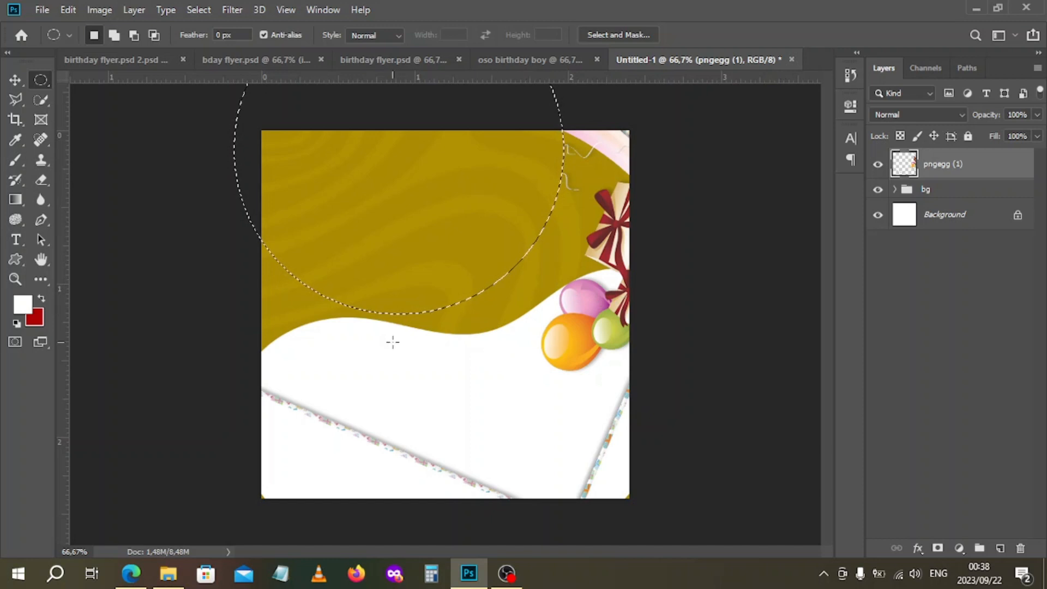
{"action": "left_click", "coordinate": [462, 332]}
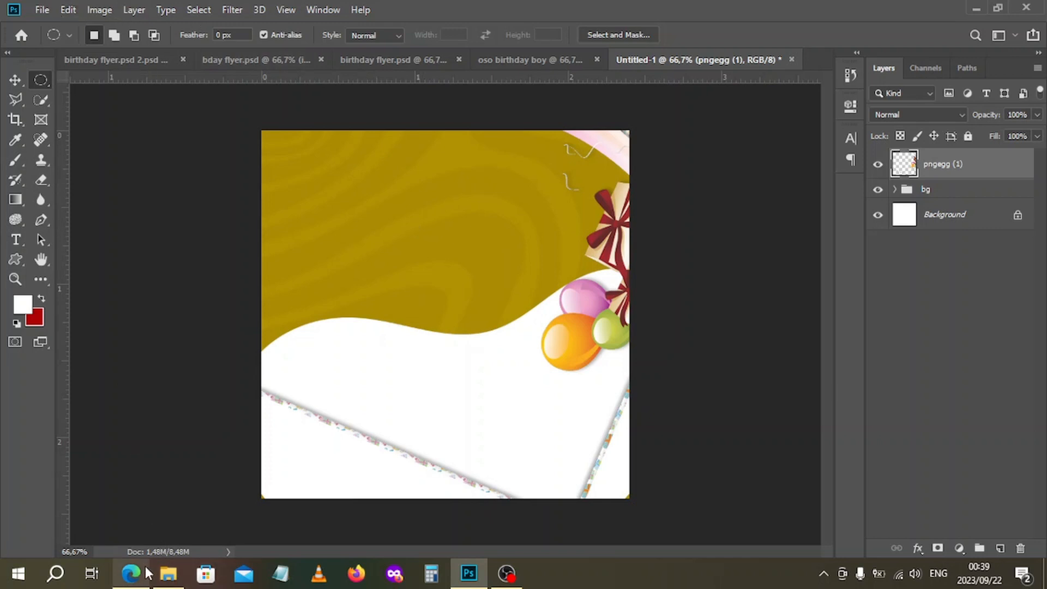
Step: Place the photo of the woman in the pink jacket from New folder, scaled to 7.39% width and 7.46% height over the lower-right area
{"action": "left_click", "coordinate": [163, 582]}
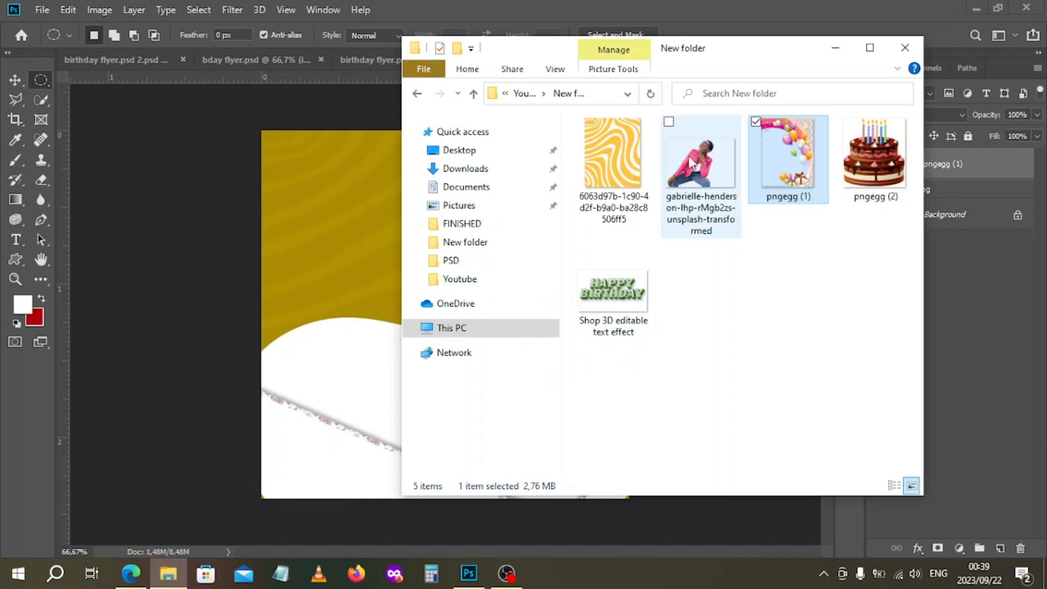
{"action": "left_click_drag", "start_coordinate": [702, 163], "coordinate": [369, 322]}
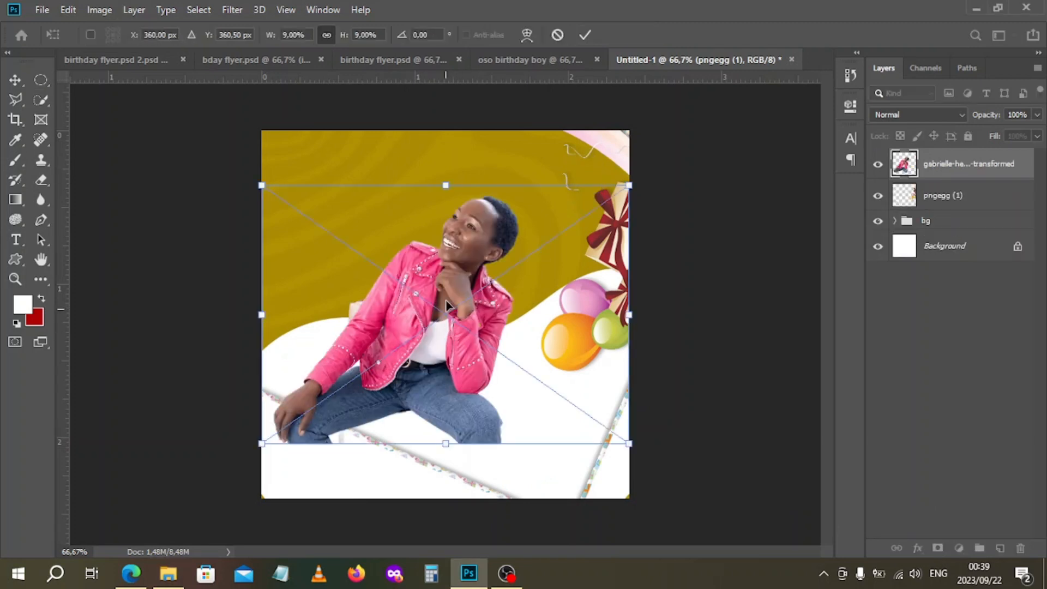
{"action": "left_click_drag", "start_coordinate": [443, 302], "coordinate": [553, 371]}
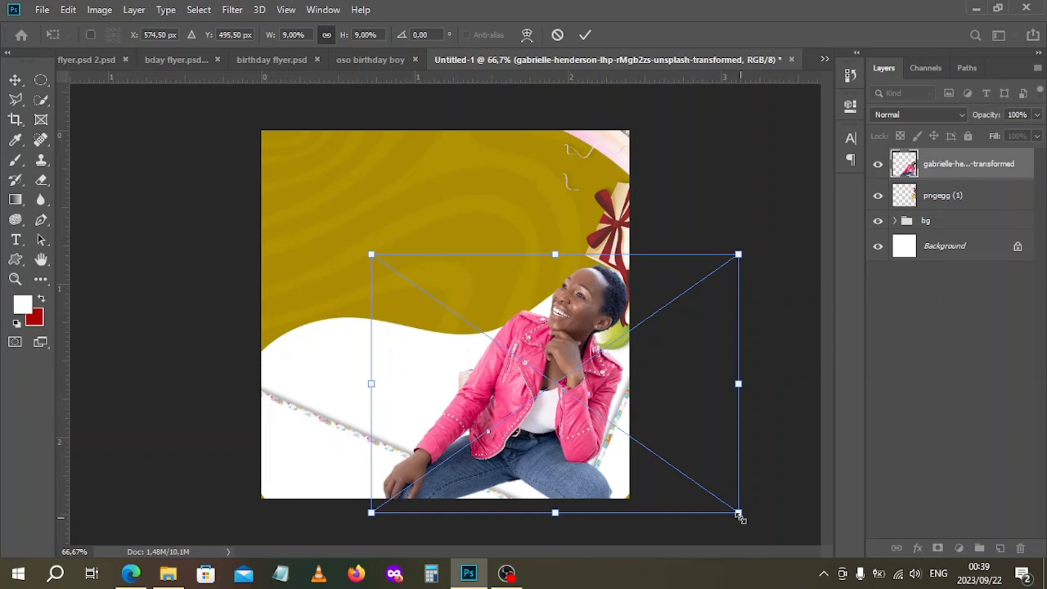
{"action": "left_click_drag", "start_coordinate": [739, 516], "coordinate": [707, 494]}
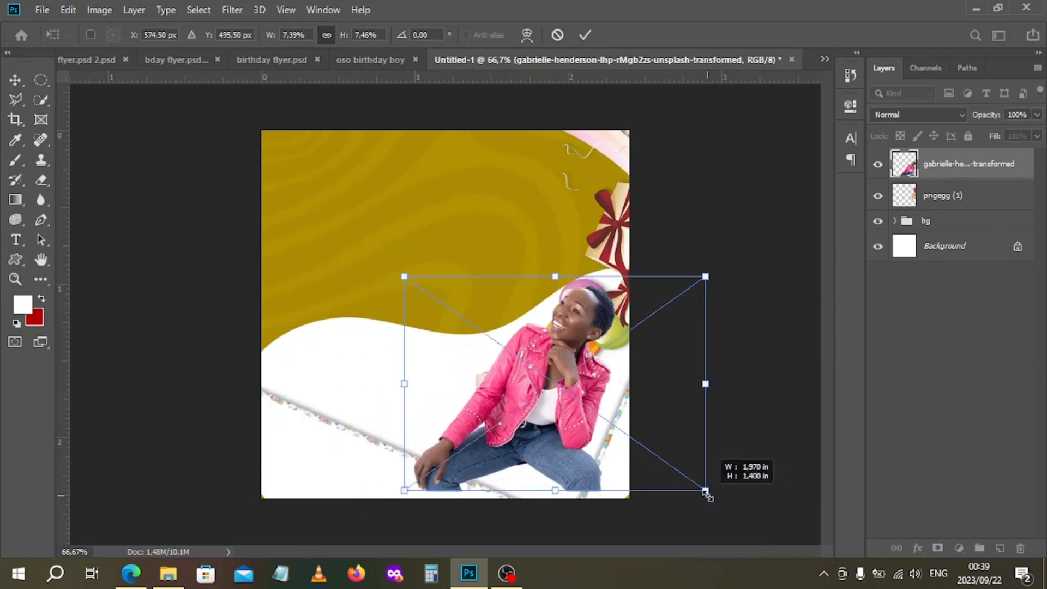
{"action": "left_click_drag", "start_coordinate": [707, 493], "coordinate": [708, 494]}
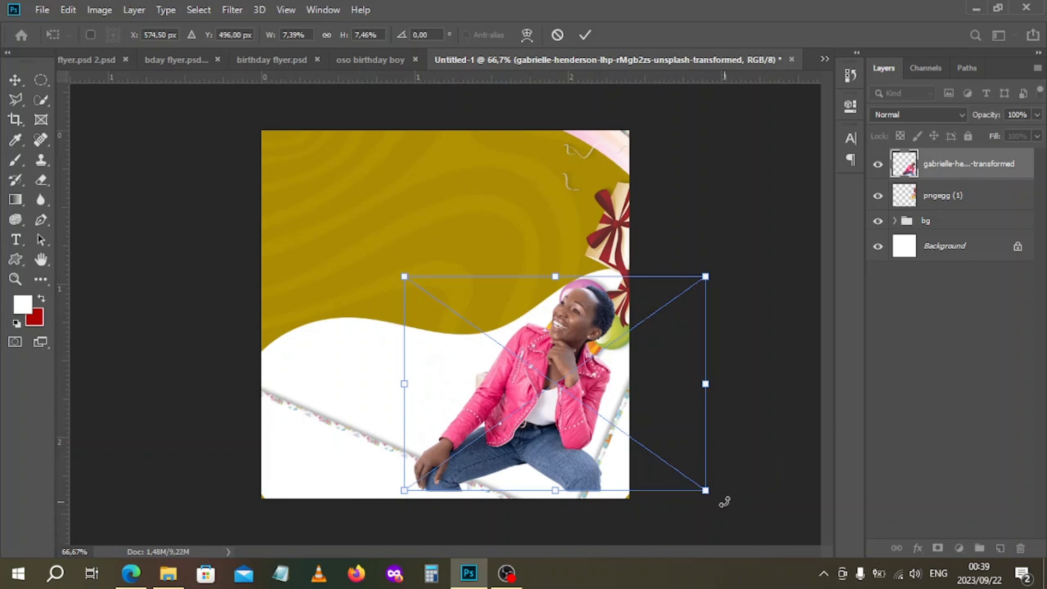
Step: Rotate the woman's photo to -12.66°, position it at X 602.30 px, Y 510.35 px and commit the placement
{"action": "left_click_drag", "start_coordinate": [725, 499], "coordinate": [743, 461]}
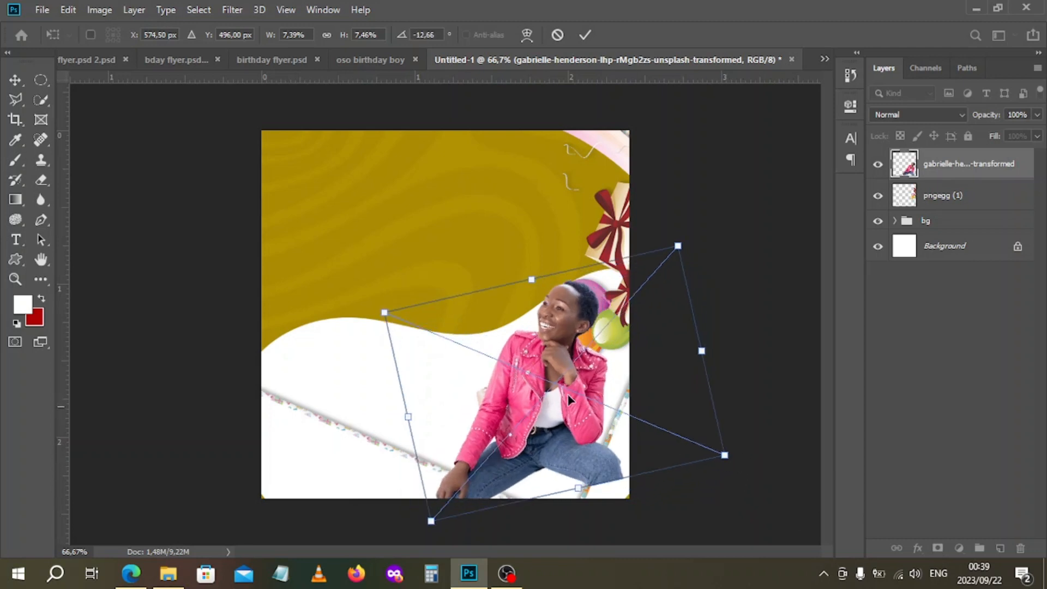
{"action": "mouse_move", "coordinate": [558, 388]}
{"action": "left_mouse_down"}
{"action": "mouse_move", "coordinate": [582, 396]}
{"action": "mouse_move", "coordinate": [571, 401]}
{"action": "left_mouse_up"}
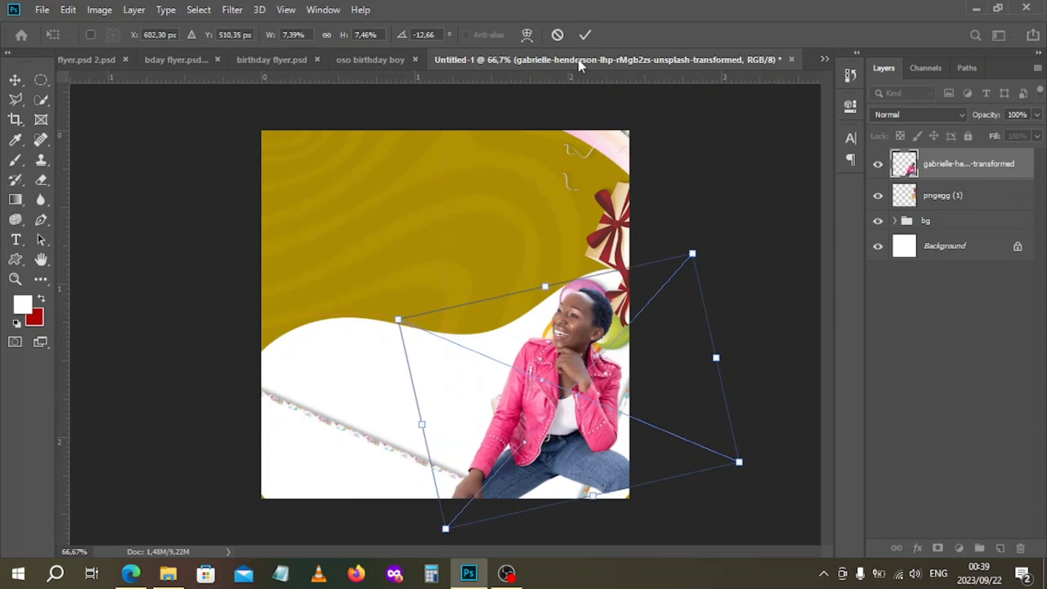
{"action": "left_click", "coordinate": [589, 32]}
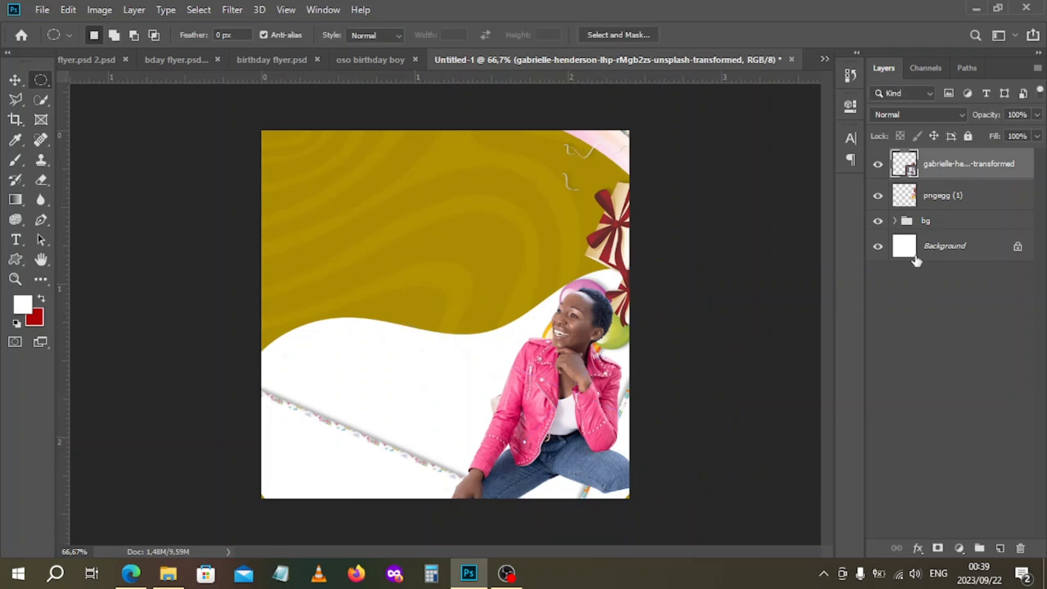
Step: Move the pngegg (1) layer above the woman's photo layer and back beneath it
{"action": "left_click_drag", "start_coordinate": [931, 199], "coordinate": [928, 159]}
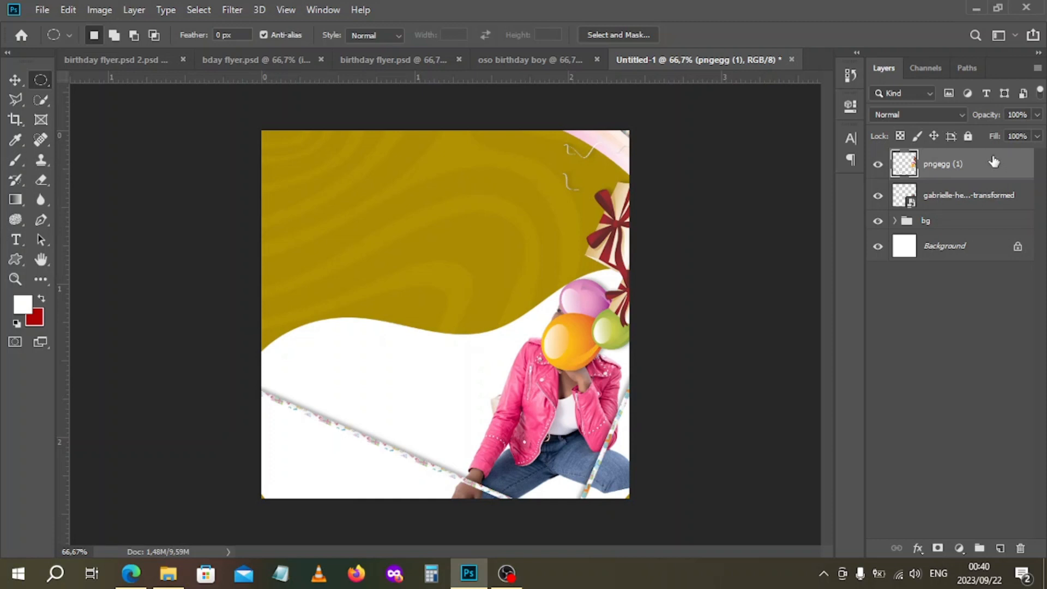
{"action": "left_click_drag", "start_coordinate": [994, 170], "coordinate": [994, 214]}
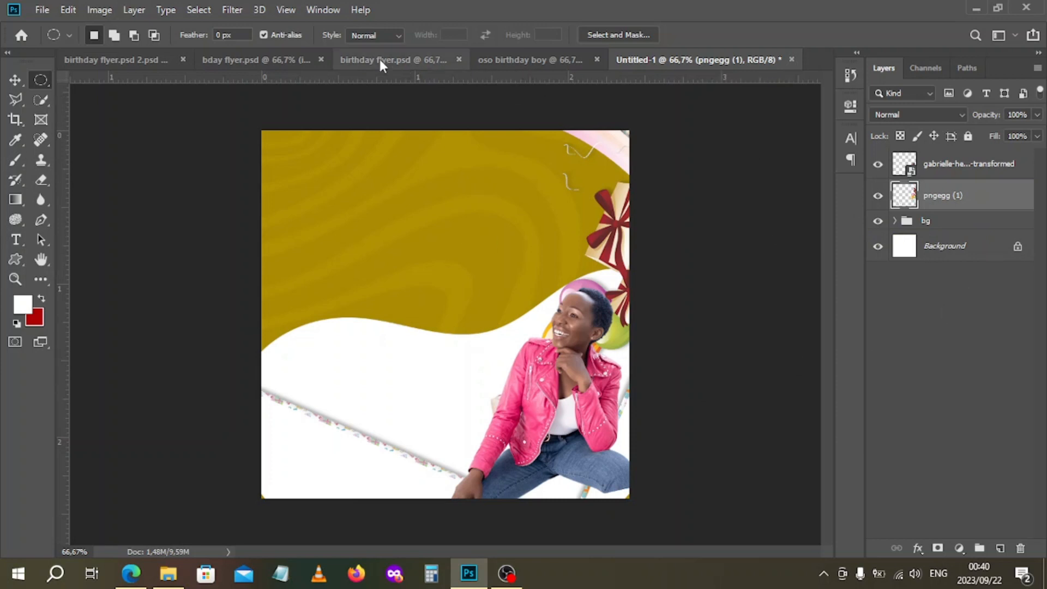
Step: Rasterize the woman's photo layer and set its Temperature to +22 in the Camera Raw Filter
{"action": "right_click", "coordinate": [956, 165]}
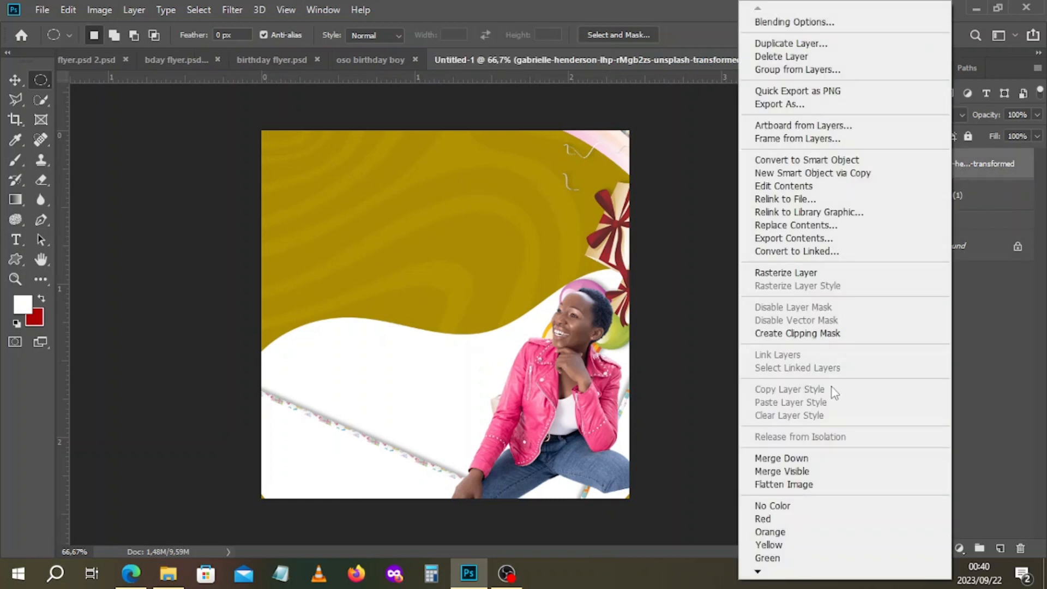
{"action": "left_click", "coordinate": [810, 273]}
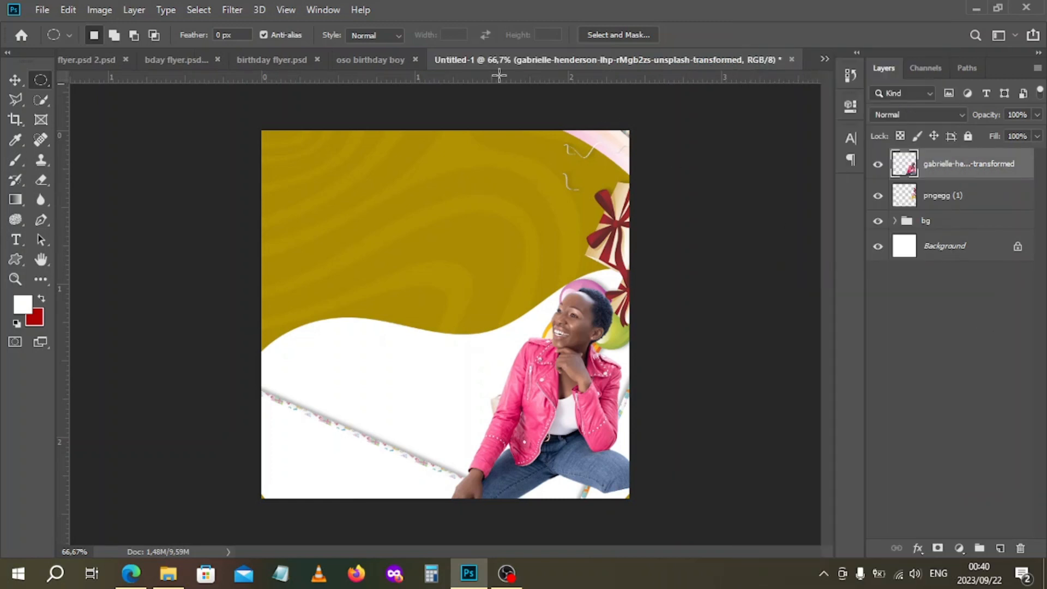
{"action": "left_click", "coordinate": [238, 11]}
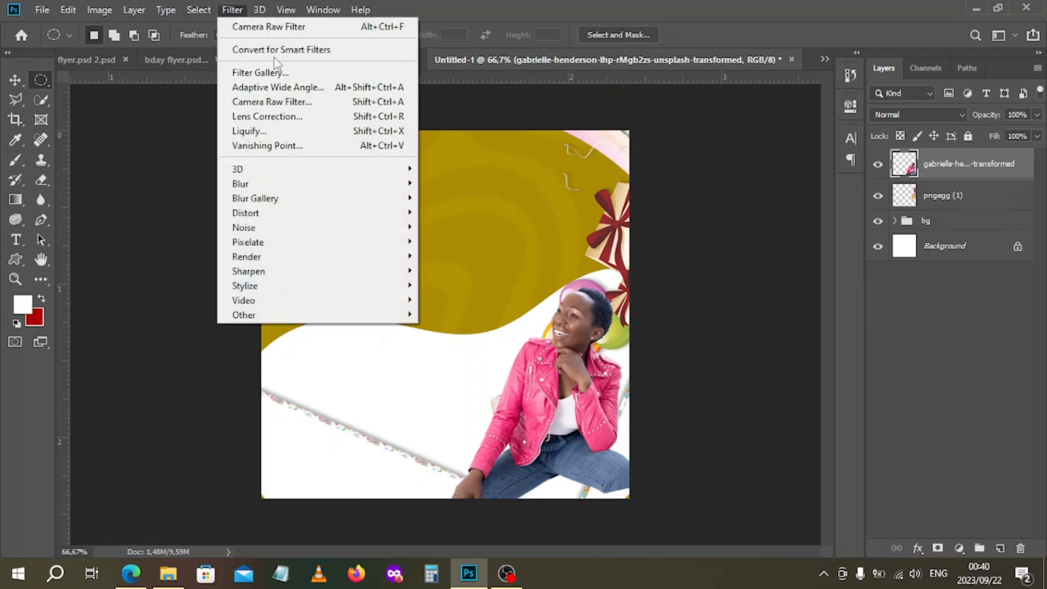
{"action": "left_click", "coordinate": [275, 104]}
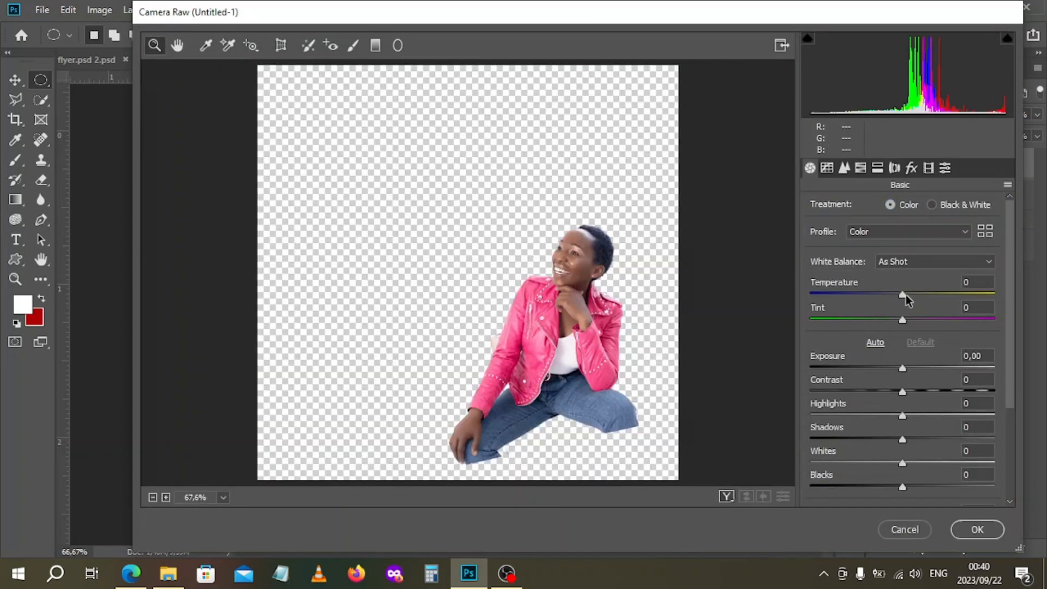
{"action": "left_click_drag", "start_coordinate": [905, 295], "coordinate": [925, 294]}
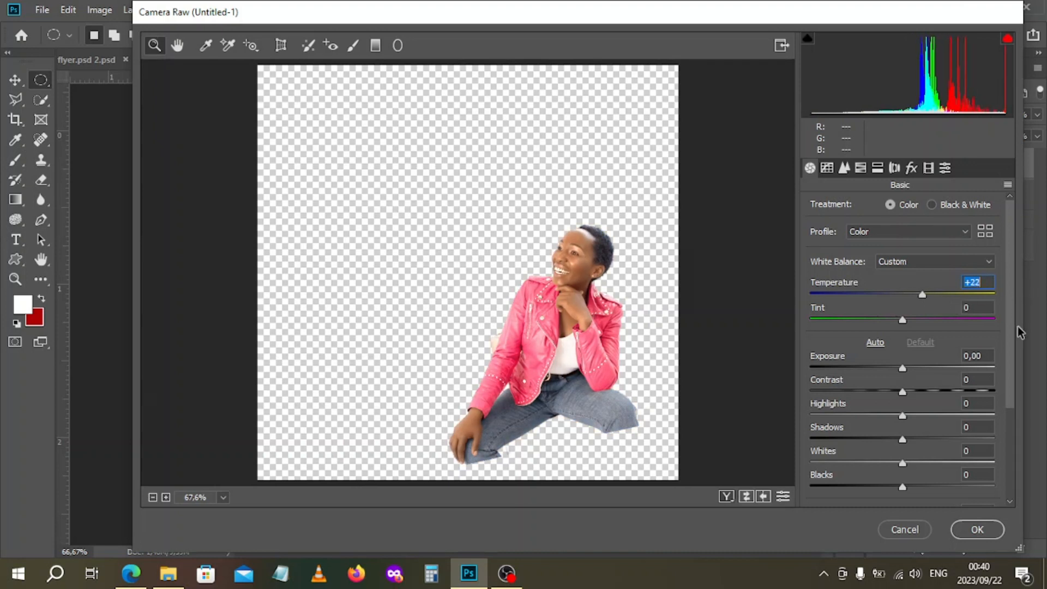
Step: Set Clarity and Texture to +18 each for the woman's photo and apply the Camera Raw Filter
{"action": "scroll", "coordinate": [1011, 356], "scroll_direction": "down", "scroll_amount": 3}
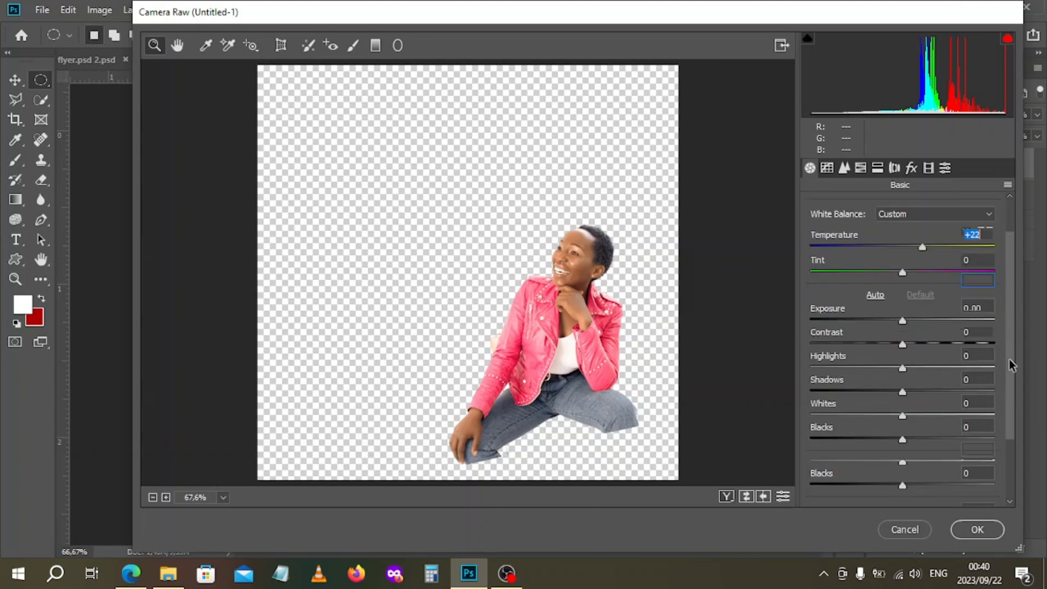
{"action": "scroll", "coordinate": [963, 414], "scroll_direction": "down", "scroll_amount": 2}
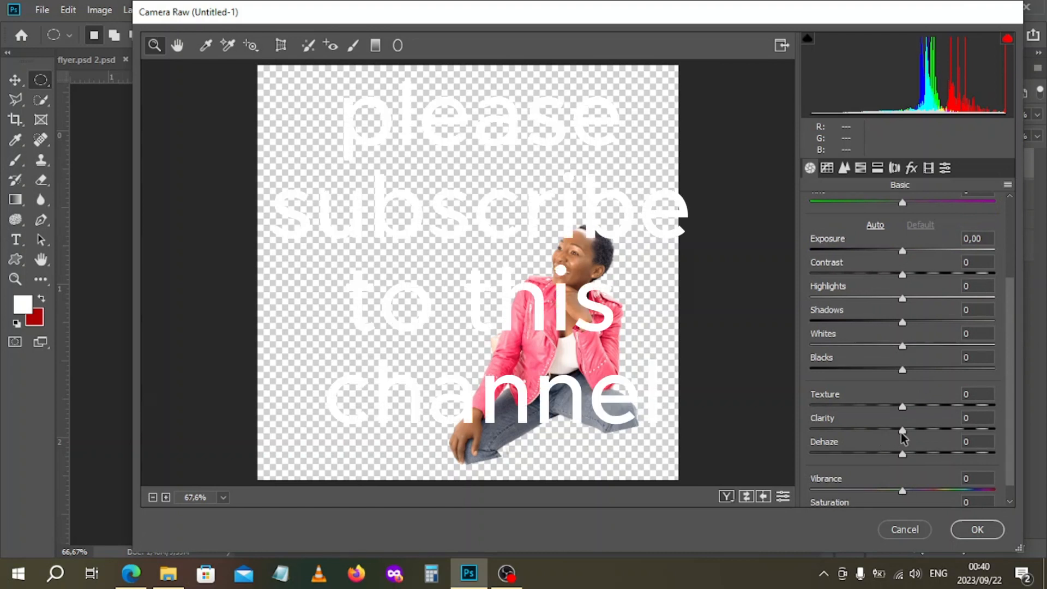
{"action": "left_click_drag", "start_coordinate": [903, 431], "coordinate": [921, 431]}
{"action": "scroll", "coordinate": [920, 405], "scroll_direction": "up", "scroll_amount": 1}
{"action": "scroll", "coordinate": [867, 346], "scroll_direction": "up", "scroll_amount": 1}
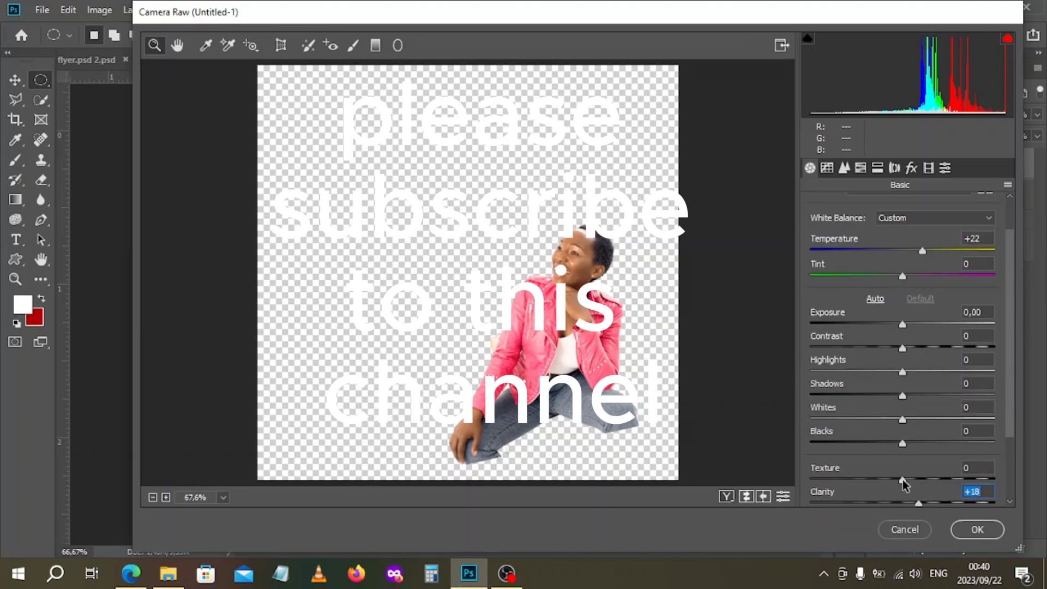
{"action": "left_click_drag", "start_coordinate": [903, 480], "coordinate": [920, 480]}
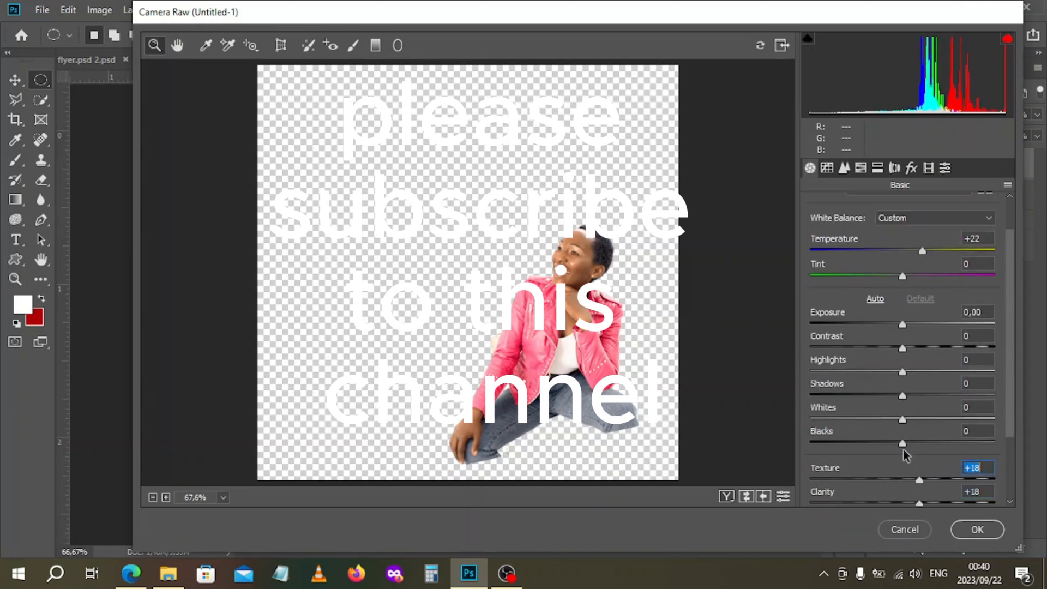
{"action": "left_click", "coordinate": [963, 536]}
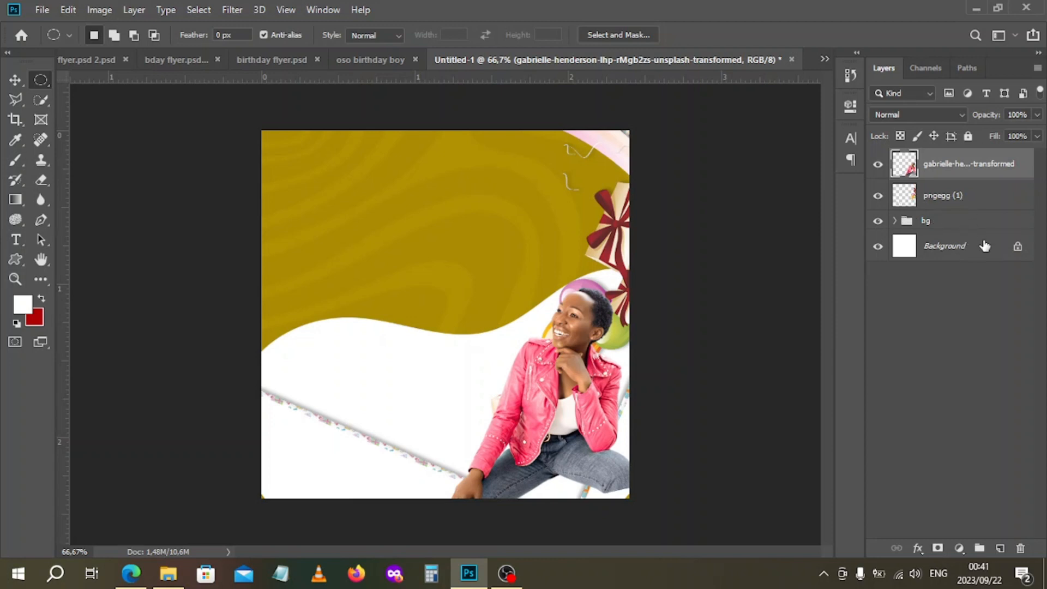
Step: Group the woman's photo and pngegg (1) layers together, leaving no layer selected
{"action": "left_click", "coordinate": [961, 203], "text": "shift"}
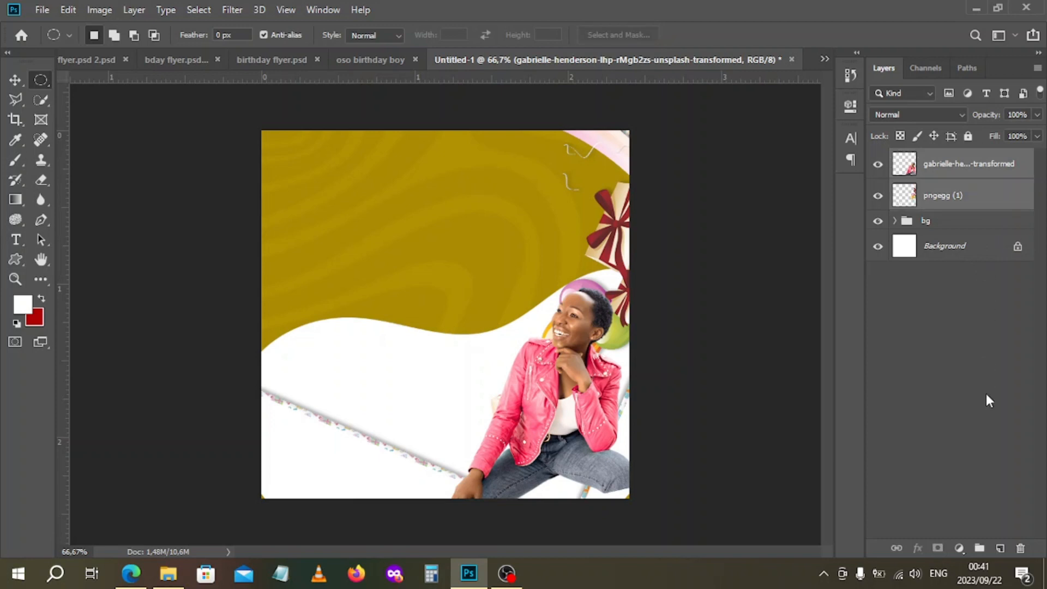
{"action": "left_click", "coordinate": [980, 548]}
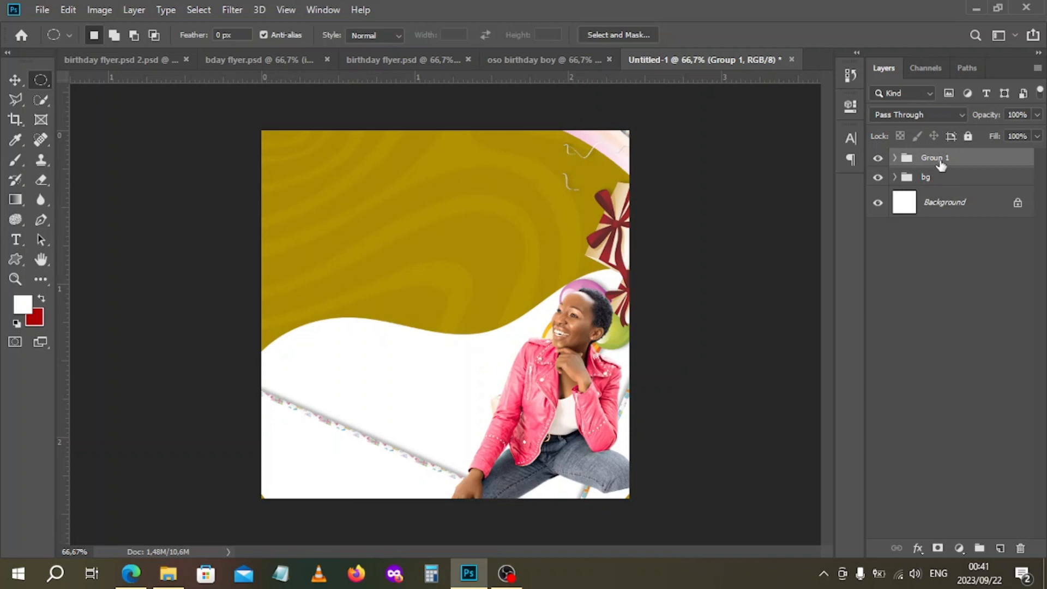
{"action": "left_click", "coordinate": [963, 375]}
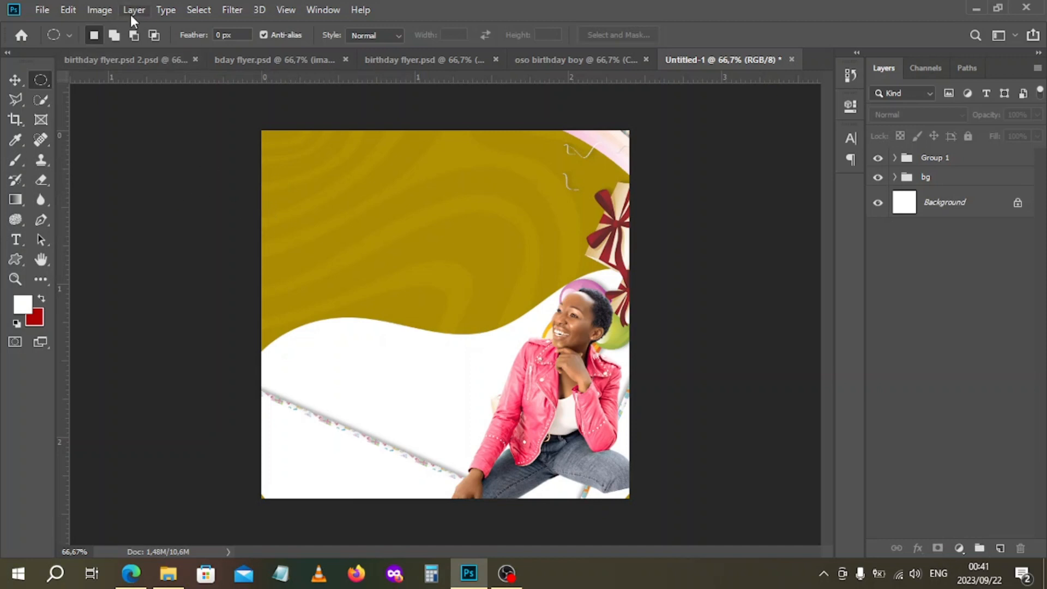
Step: Place the Shop 3D editable text effect image on the flyer and move the Happy Birthday title up onto the mustard area
{"action": "left_click", "coordinate": [168, 572]}
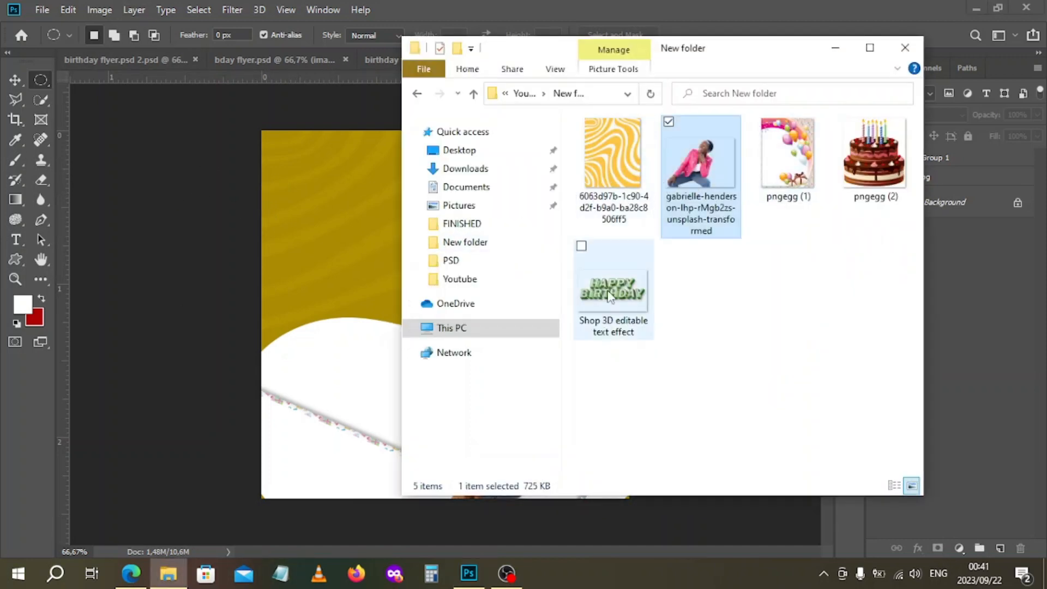
{"action": "left_click", "coordinate": [625, 291]}
{"action": "left_click_drag", "start_coordinate": [629, 285], "coordinate": [365, 269]}
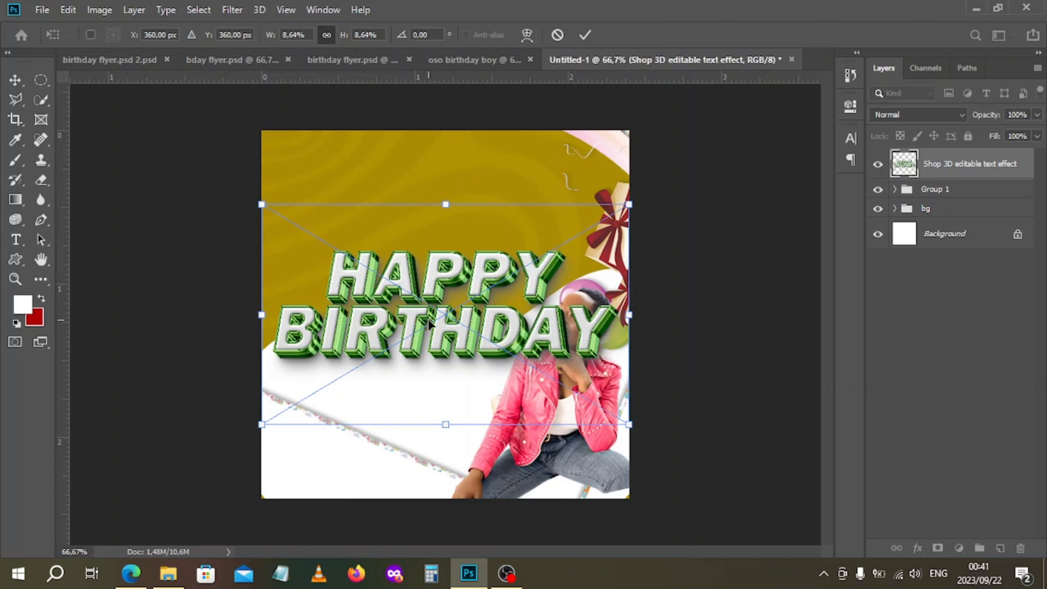
{"action": "left_click_drag", "start_coordinate": [444, 281], "coordinate": [444, 192]}
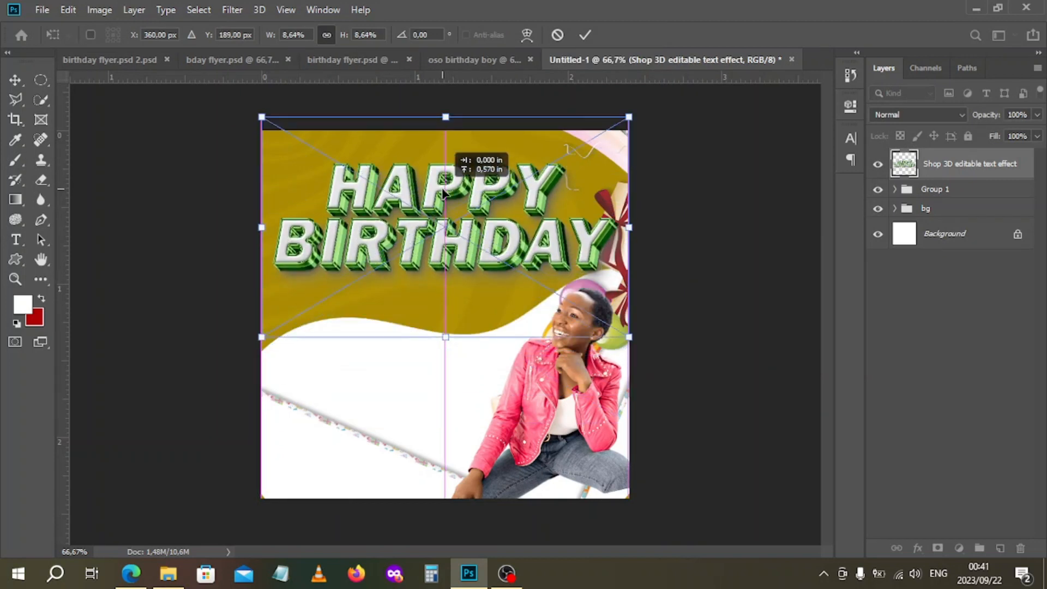
{"action": "left_click_drag", "start_coordinate": [445, 192], "coordinate": [445, 206]}
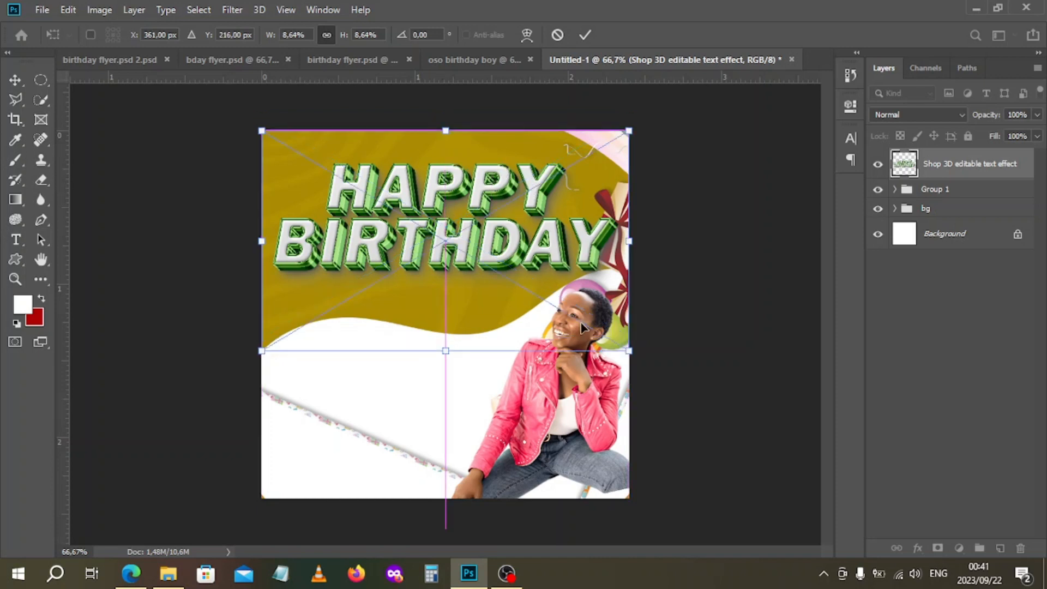
Step: Scale the Happy Birthday title down to about 7.70% width and 7.74% height and commit the placement
{"action": "left_click_drag", "start_coordinate": [629, 352], "coordinate": [609, 340]}
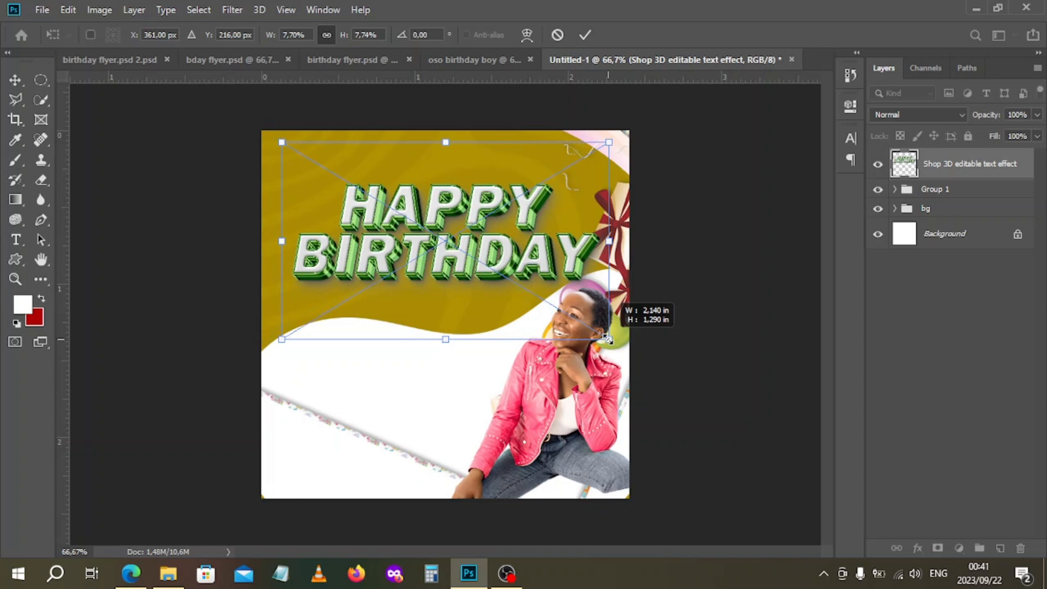
{"action": "left_click_drag", "start_coordinate": [609, 339], "coordinate": [608, 339]}
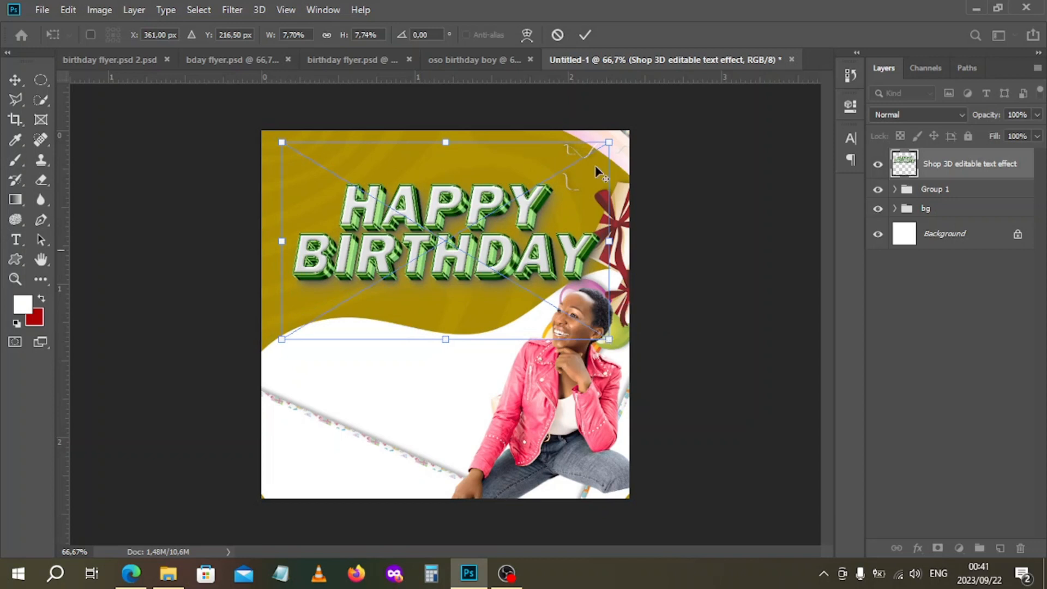
{"action": "left_click", "coordinate": [584, 36]}
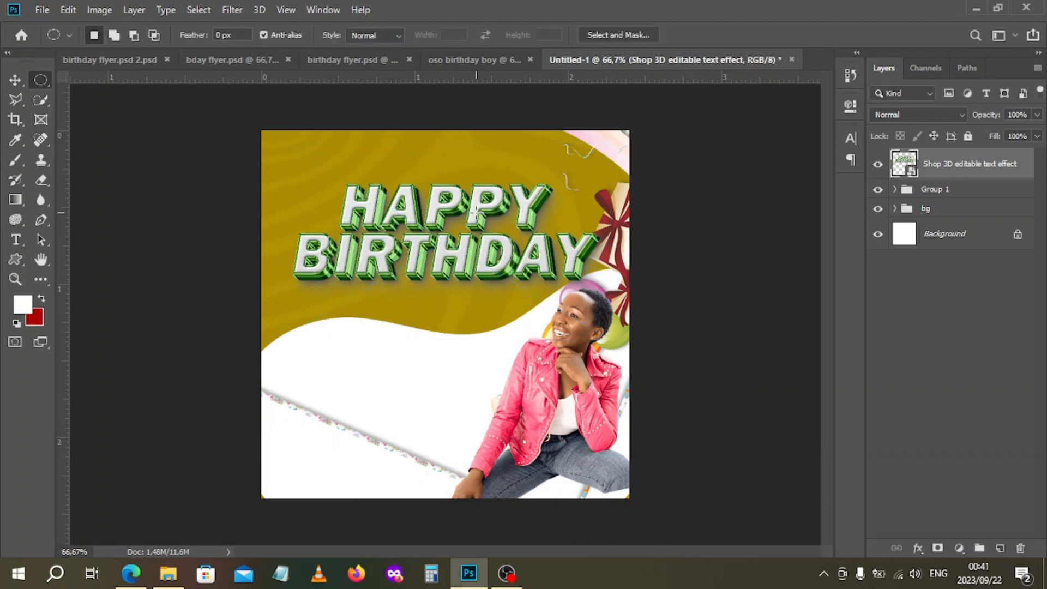
Step: Move the Happy Birthday title slightly higher, centre it horizontally on the canvas and clear the selection
{"action": "key", "text": "v"}
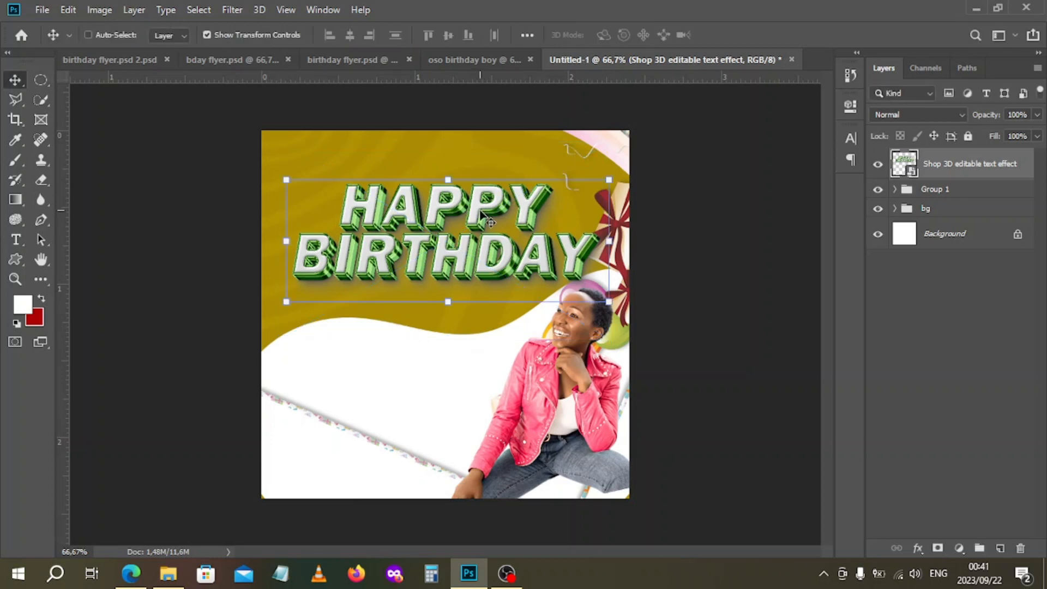
{"action": "left_click_drag", "start_coordinate": [483, 214], "coordinate": [478, 191]}
{"action": "key", "text": "ctrl"}
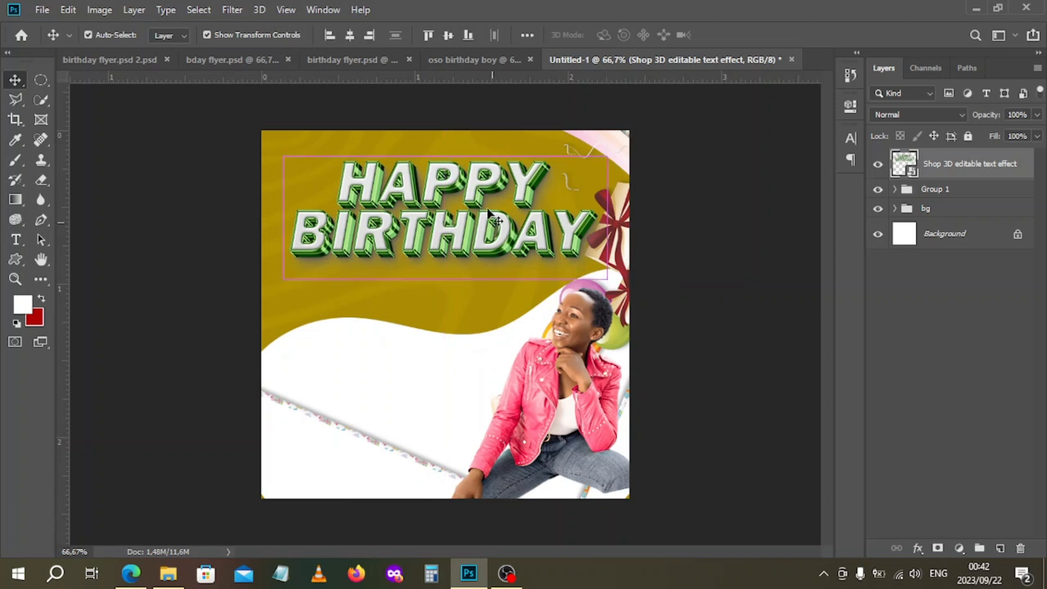
{"action": "key", "text": "ctrl+a"}
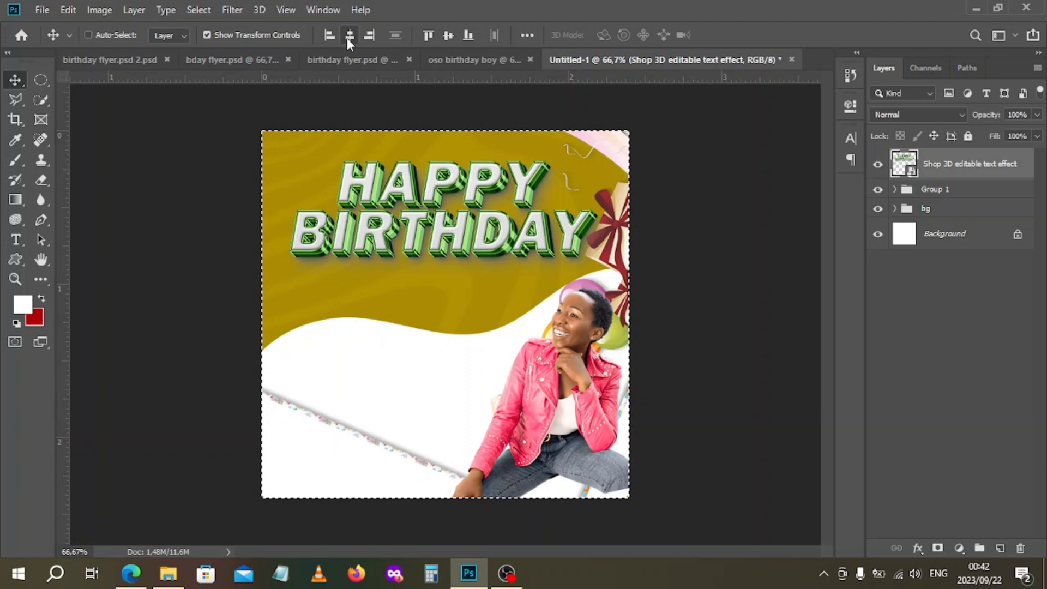
{"action": "key", "text": "ctrl"}
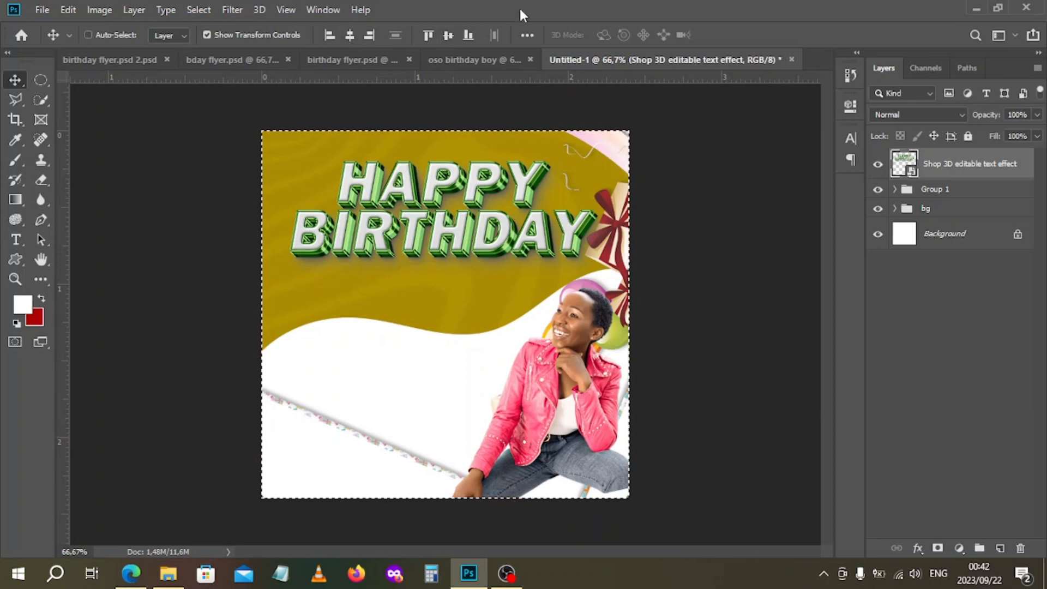
{"action": "key", "text": "ctrl+d"}
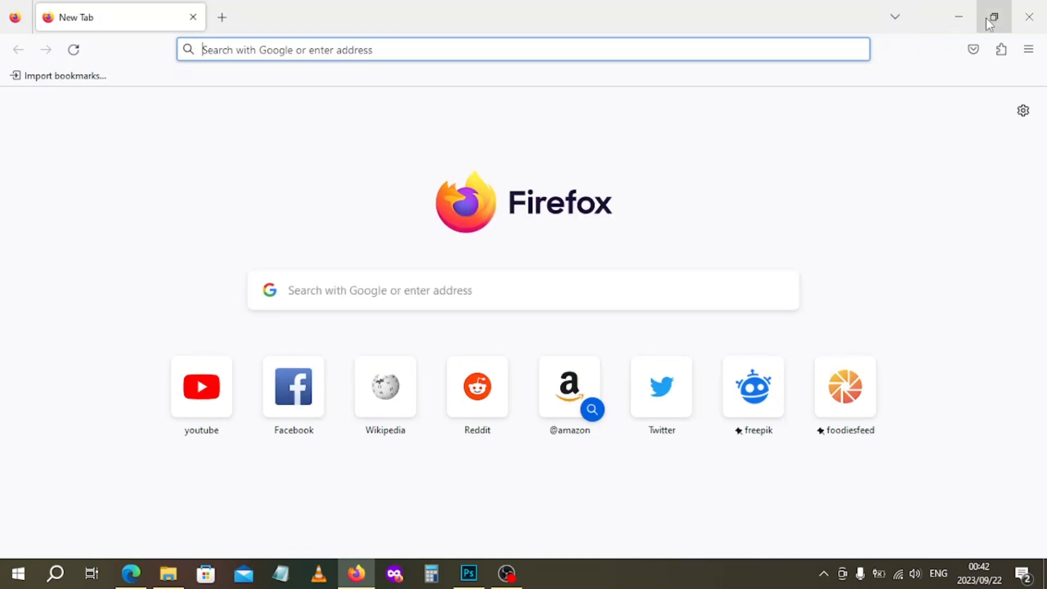
Step: Return from Firefox to Photoshop and turn off the Move tool's transform controls
{"action": "left_click", "coordinate": [959, 16]}
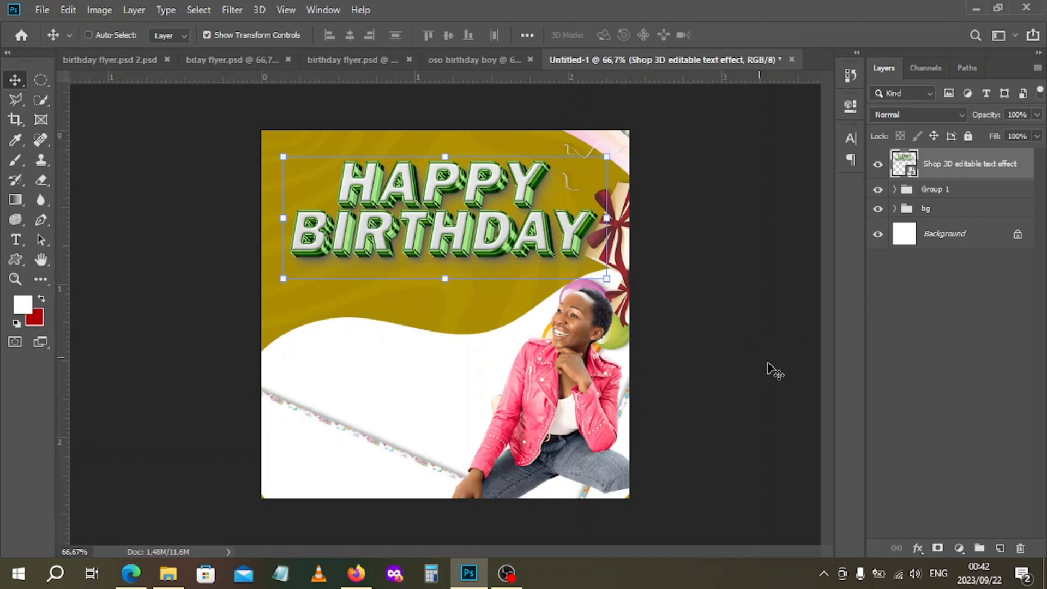
{"action": "left_click", "coordinate": [209, 36]}
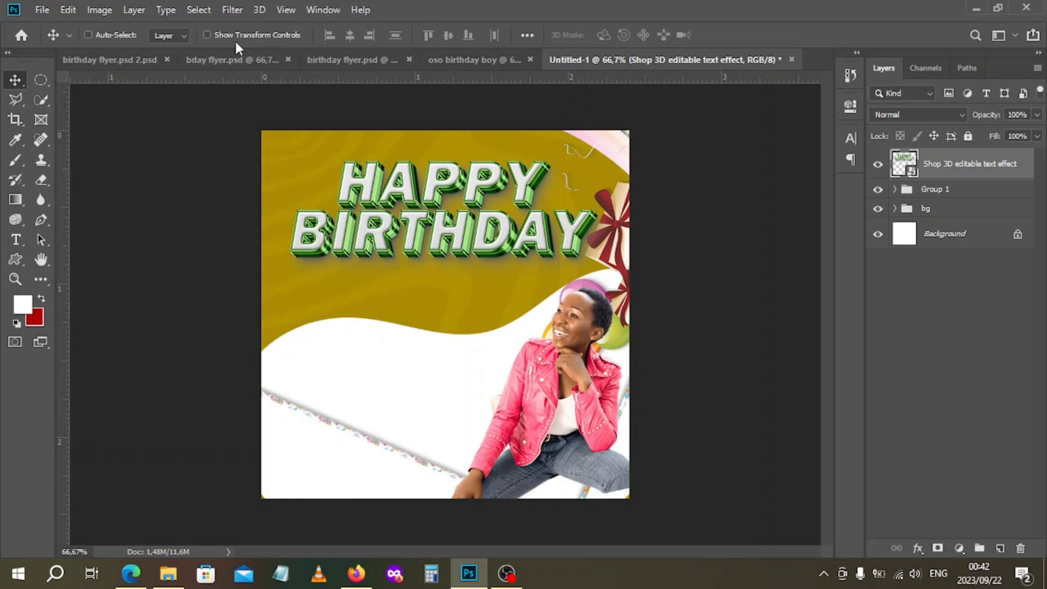
Step: Draw a placeholder Lorem ipsum text box in the white area beside the woman and colour the text black (000000)
{"action": "left_click", "coordinate": [17, 240]}
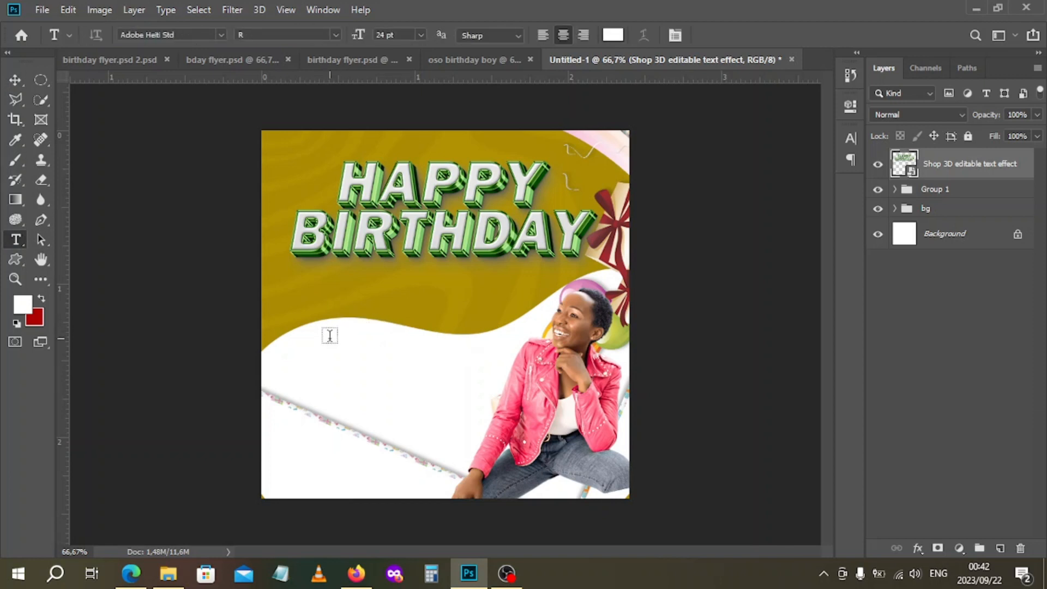
{"action": "left_click_drag", "start_coordinate": [329, 338], "coordinate": [487, 417]}
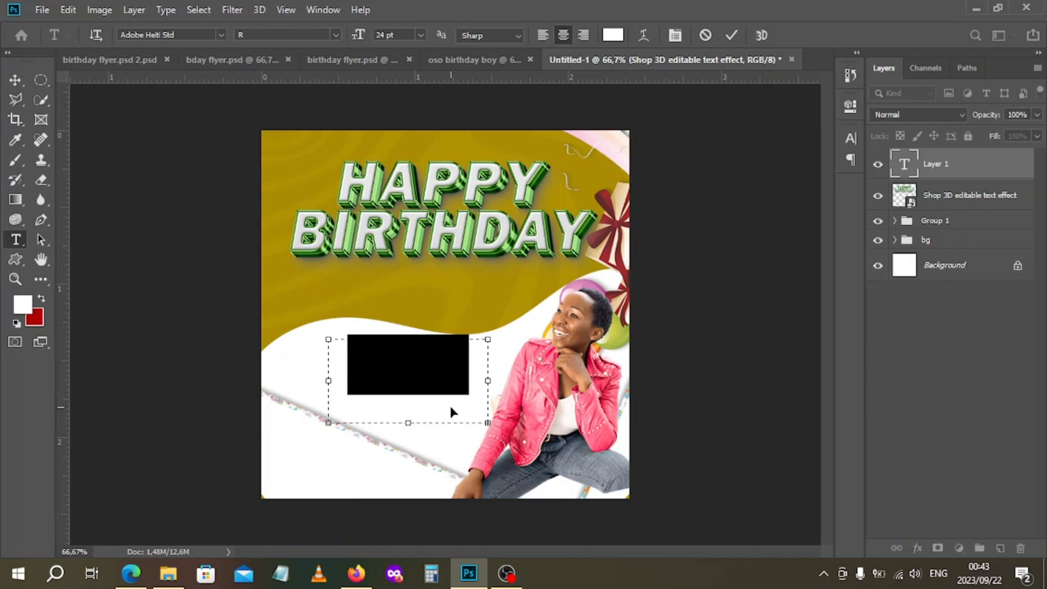
{"action": "left_click", "coordinate": [613, 36]}
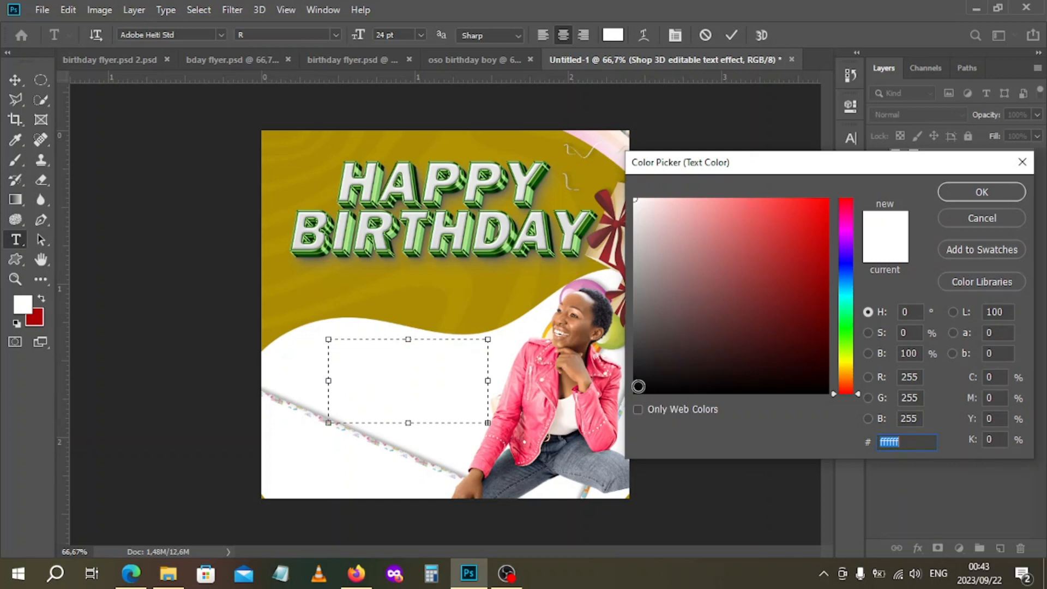
{"action": "left_click", "coordinate": [637, 391]}
{"action": "left_click", "coordinate": [624, 400]}
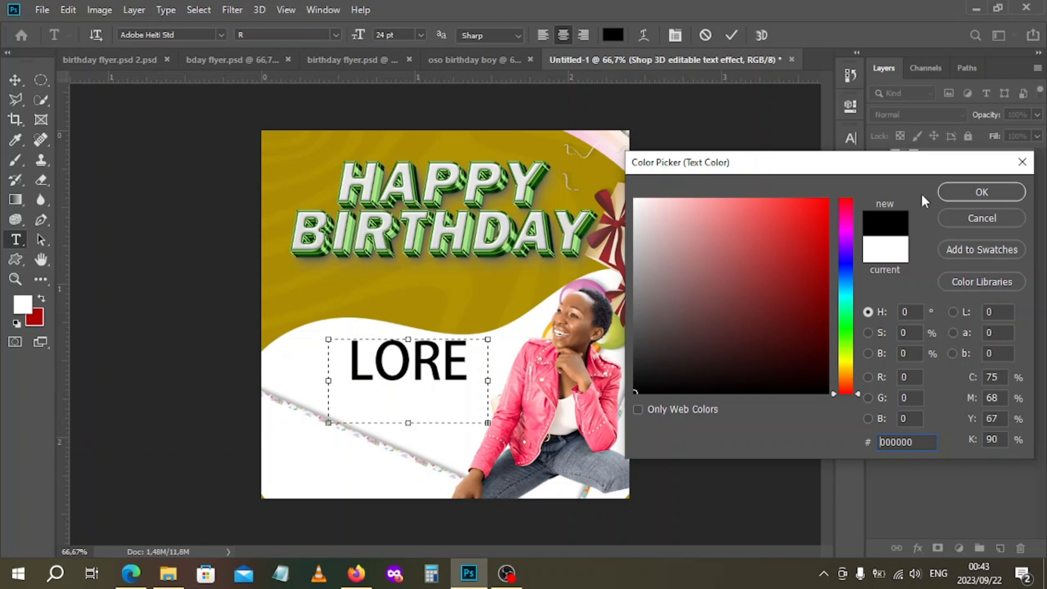
{"action": "left_click", "coordinate": [964, 191]}
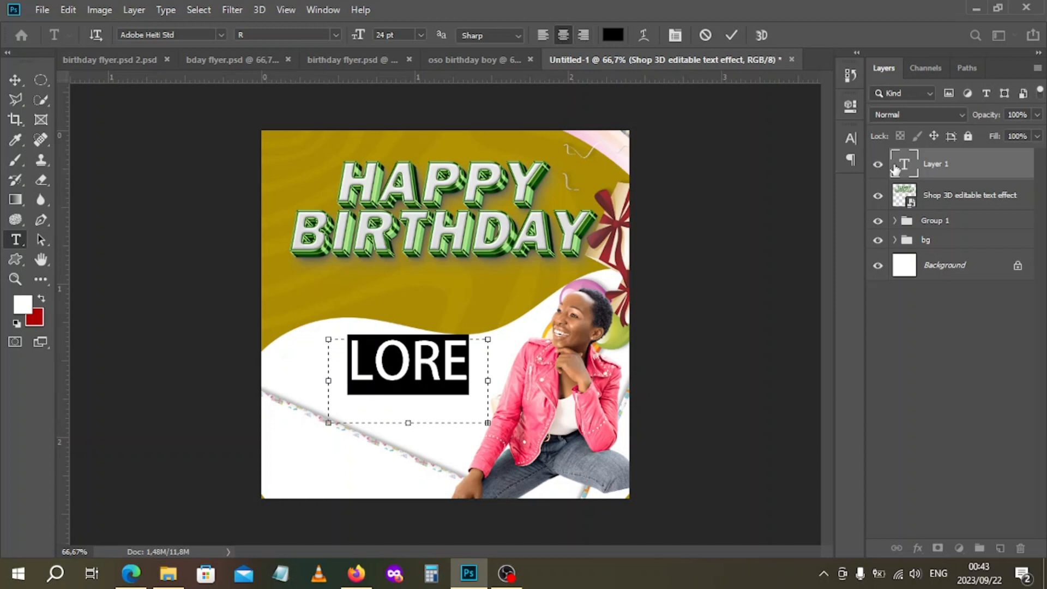
Step: Reduce the placeholder paragraph's font size to 3 pt and commit the text
{"action": "left_click", "coordinate": [855, 136]}
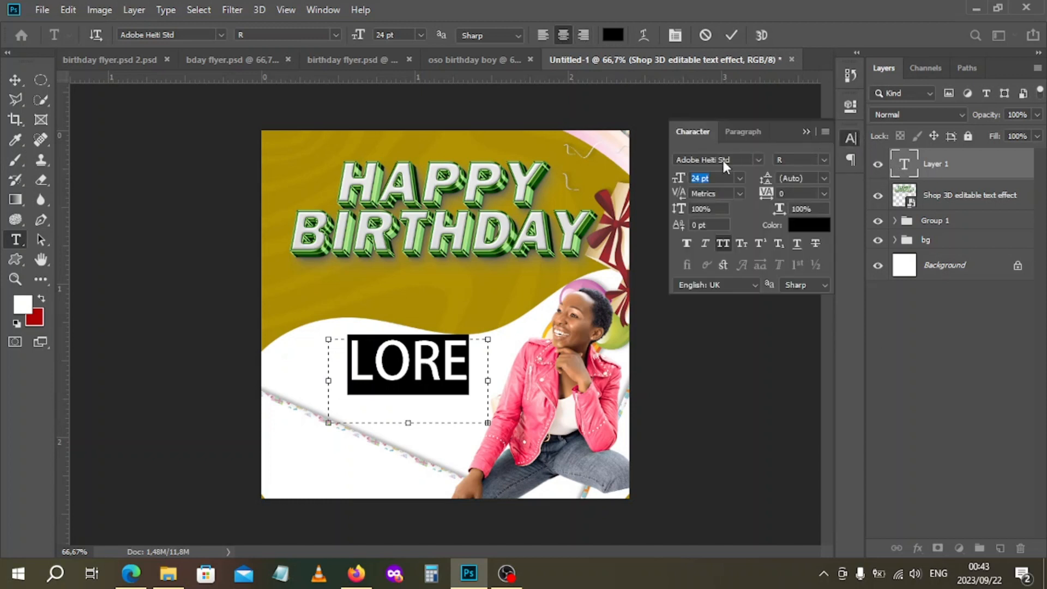
{"action": "key", "text": "Down"}
{"action": "key", "text": "Down"}
{"action": "key", "text": "Down"}
{"action": "key", "text": "Down"}
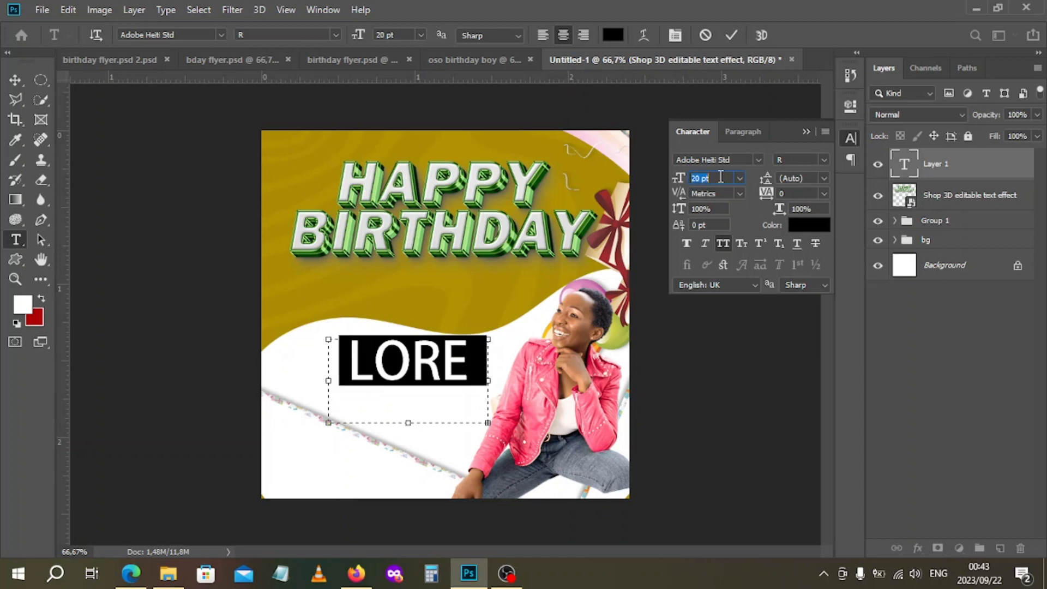
{"action": "key", "text": "Down"}
{"action": "key", "text": "Down"}
{"action": "key", "text": "Down"}
{"action": "key", "text": "Down"}
{"action": "key", "text": "Down"}
{"action": "key", "text": "Down"}
{"action": "key", "text": "Down"}
{"action": "key", "text": "Down"}
{"action": "key", "text": "Down"}
{"action": "key", "text": "Down"}
{"action": "key", "text": "Down"}
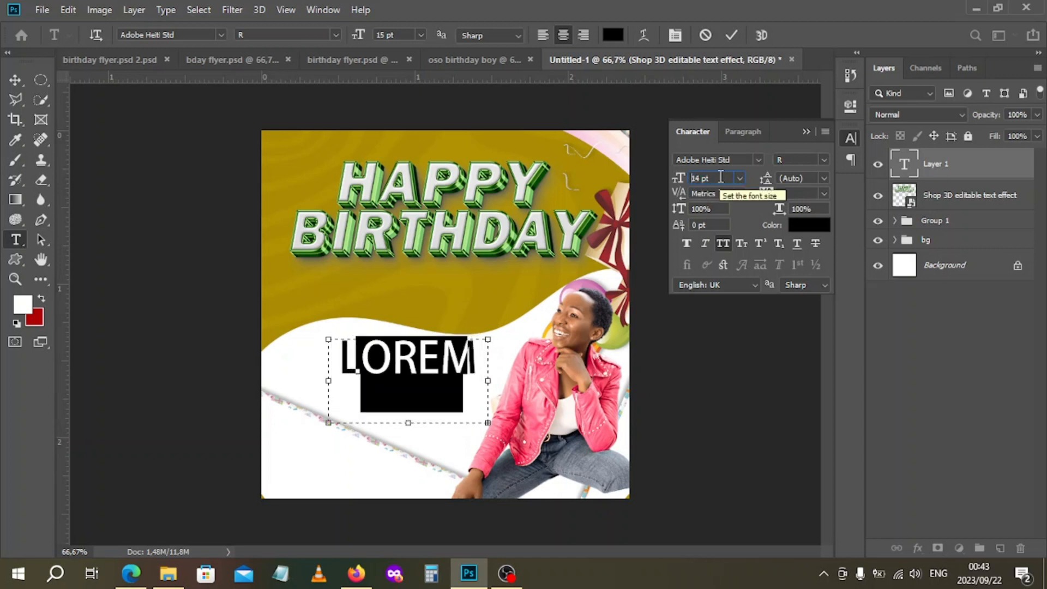
{"action": "key", "text": "Down"}
{"action": "key", "text": "Down"}
{"action": "key", "text": "Down"}
{"action": "key", "text": "Down"}
{"action": "key", "text": "Down"}
{"action": "key", "text": "Down"}
{"action": "key", "text": "Down"}
{"action": "key", "text": "Down"}
{"action": "key", "text": "Down"}
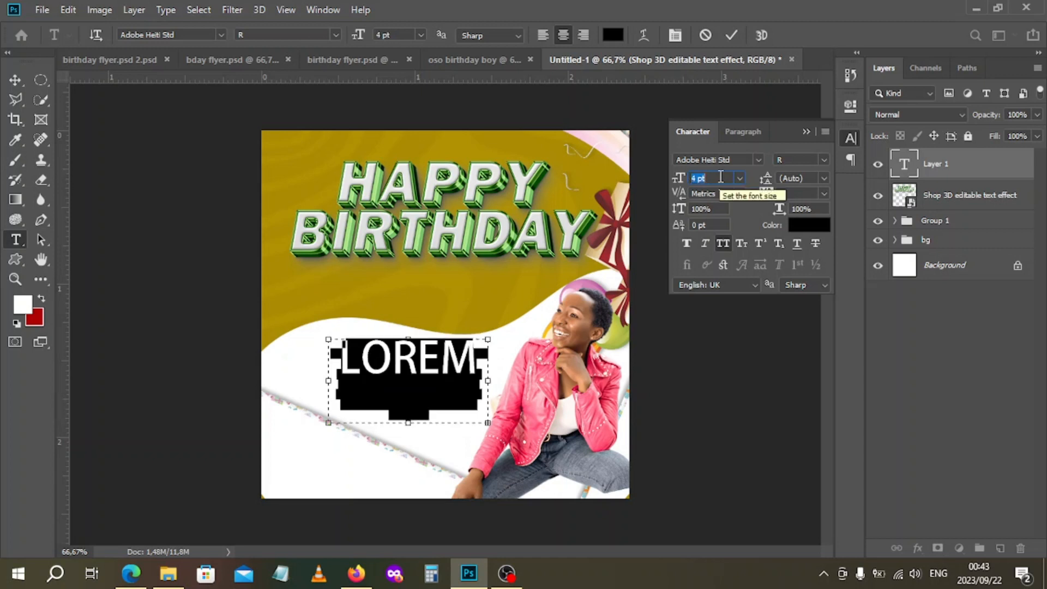
{"action": "key", "text": "Up"}
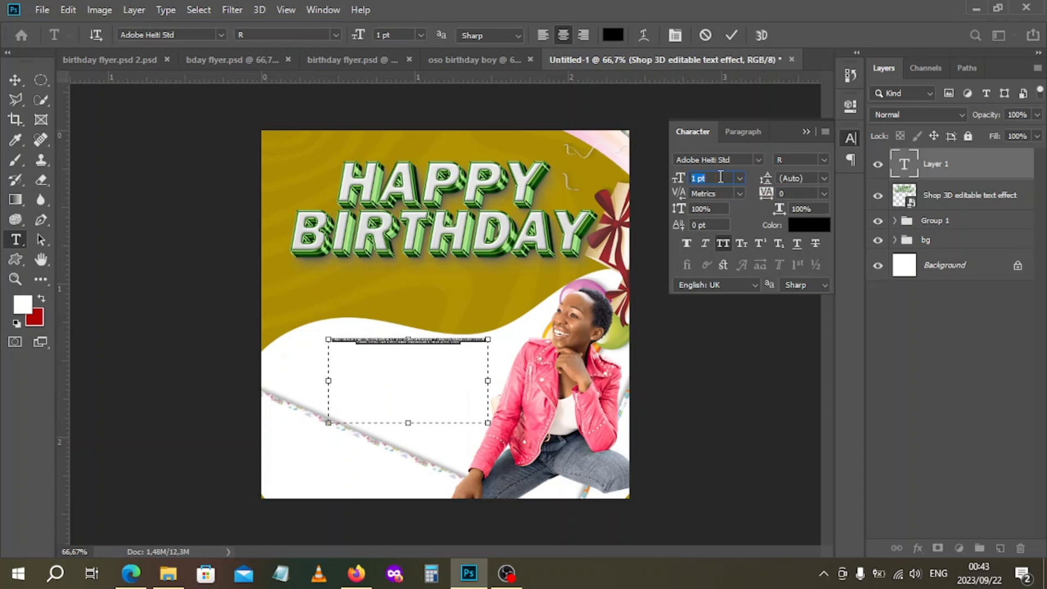
{"action": "key", "text": "Up"}
{"action": "key", "text": "Up"}
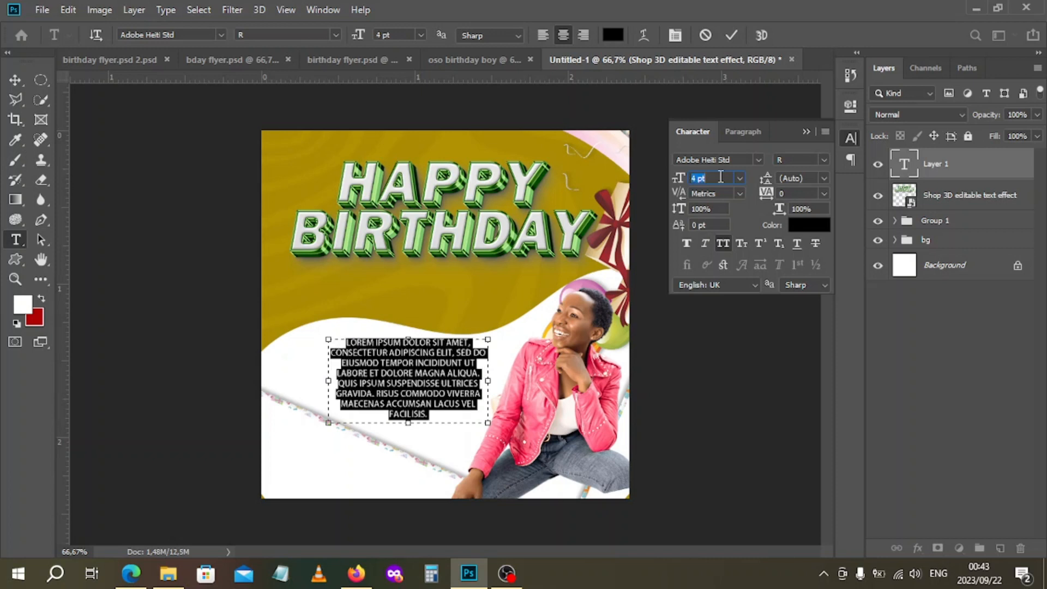
{"action": "key", "text": "Return"}
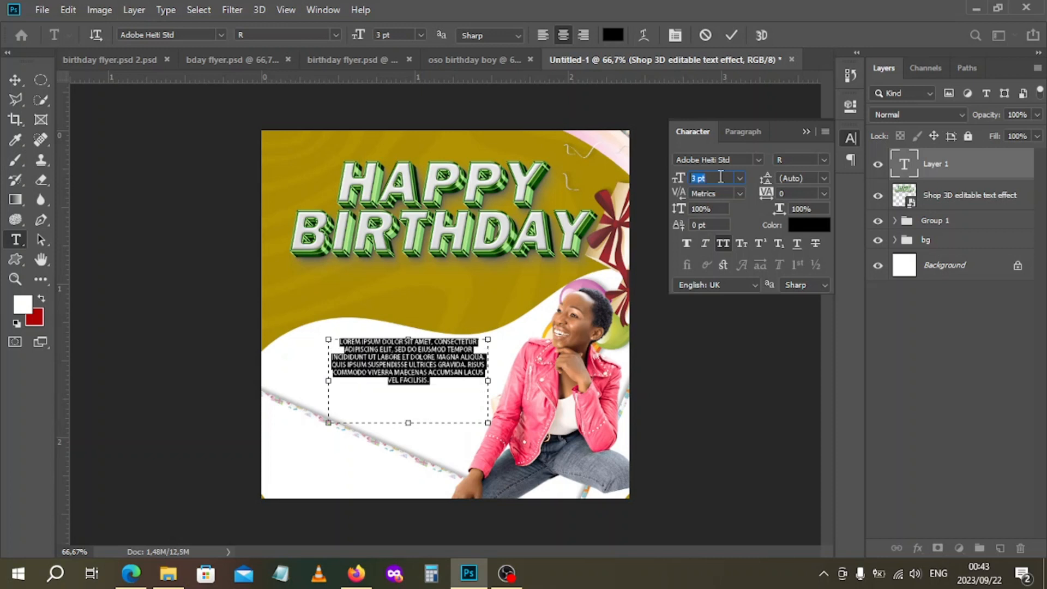
{"action": "left_click", "coordinate": [732, 36]}
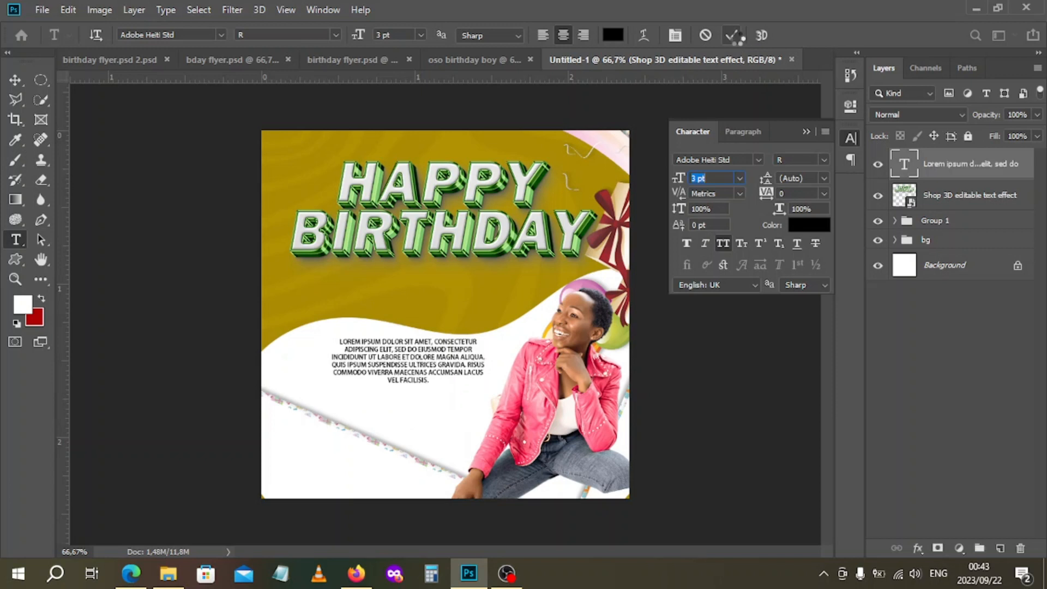
{"action": "left_click", "coordinate": [845, 141]}
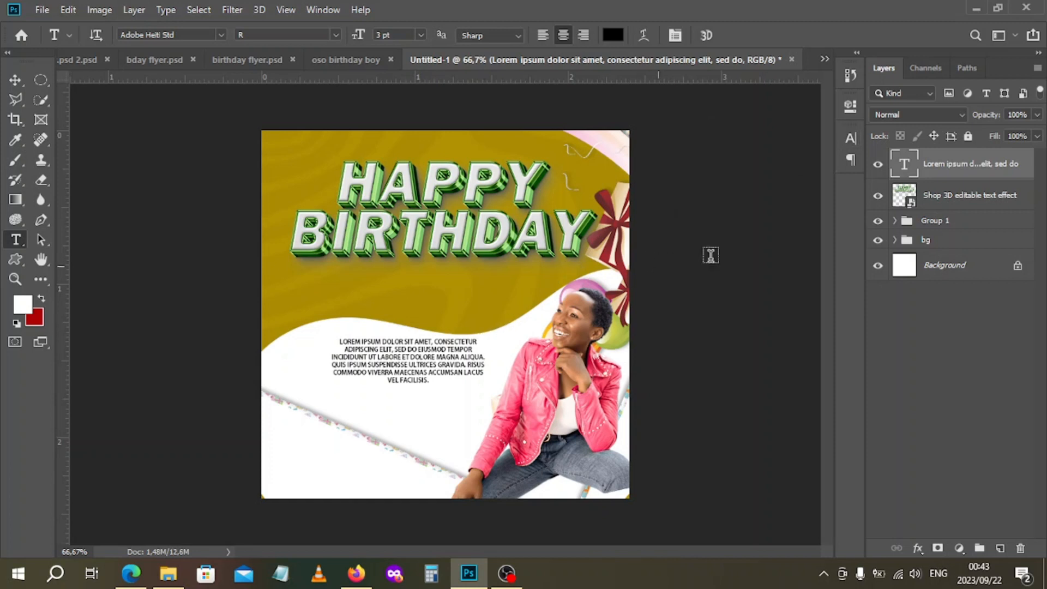
Step: Set the Lorem ipsum paragraph's font size to 4 pt and commit the edit
{"action": "double_click", "coordinate": [904, 164]}
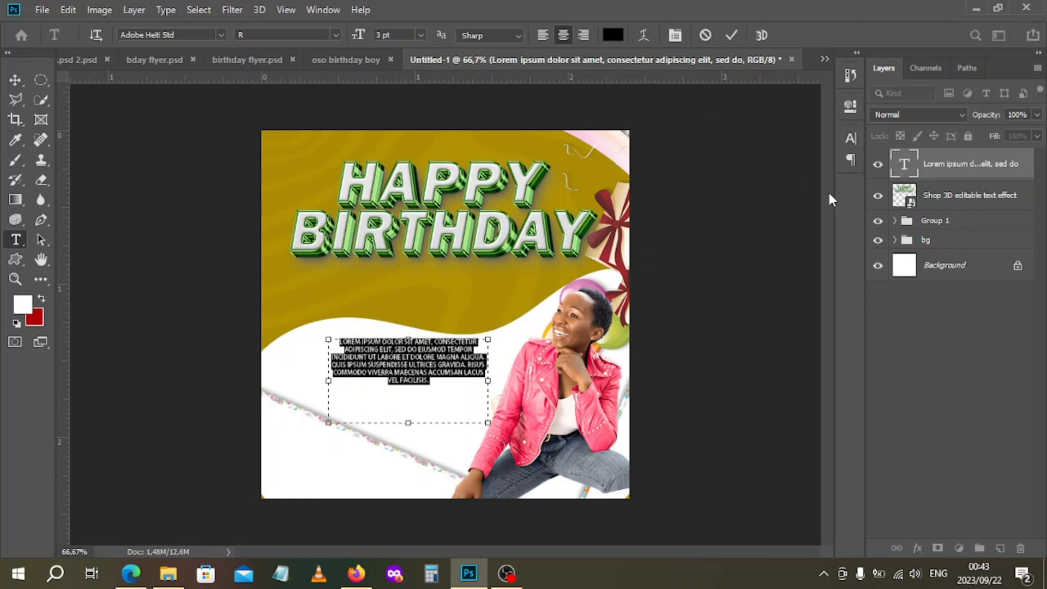
{"action": "left_click", "coordinate": [852, 138]}
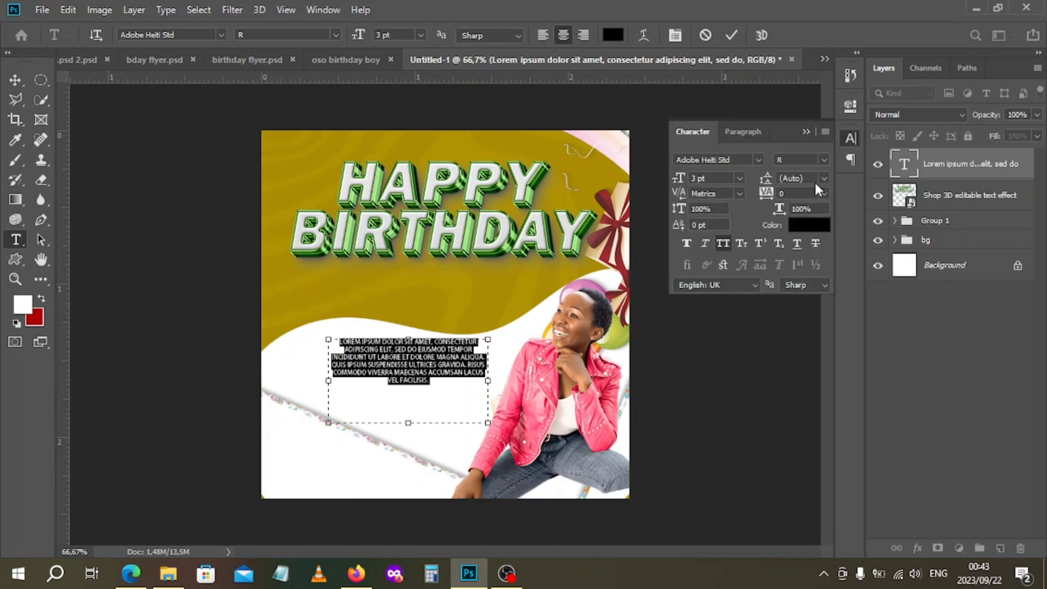
{"action": "key", "text": "Up"}
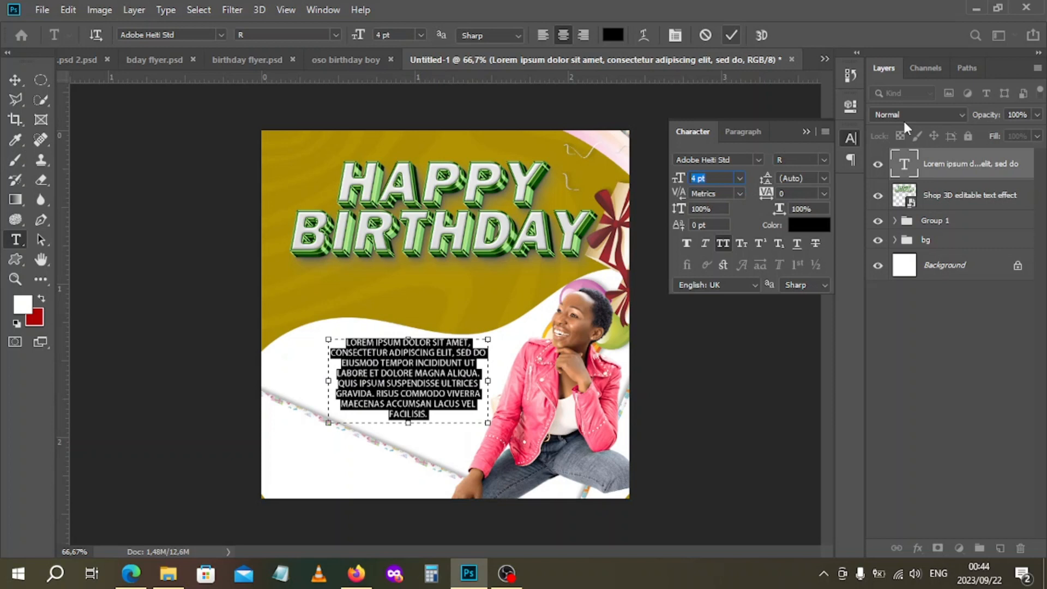
{"action": "key", "text": "ctrl+h"}
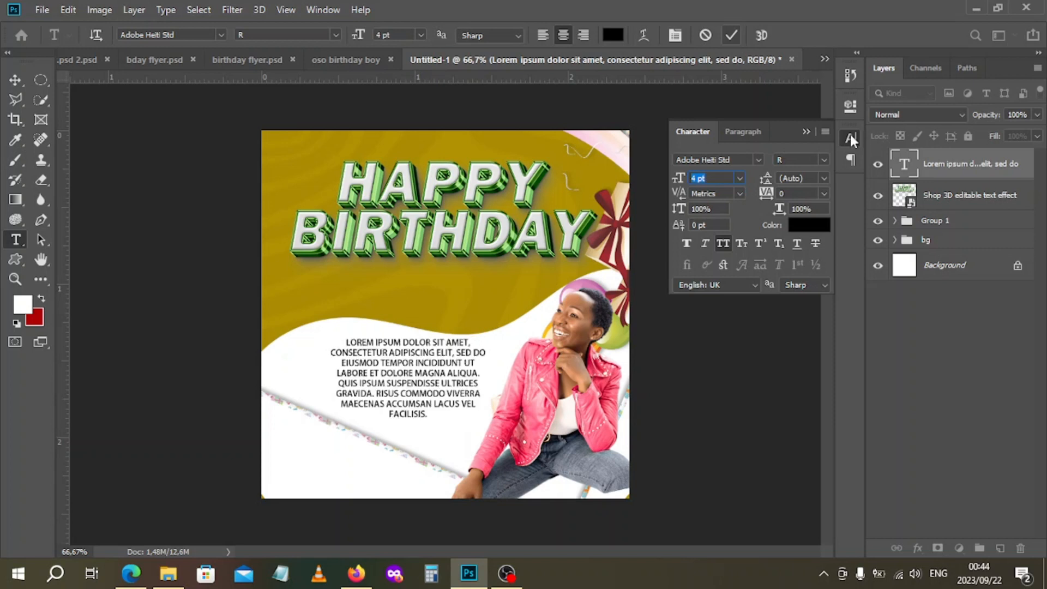
{"action": "left_click", "coordinate": [850, 140]}
{"action": "key", "text": "ctrl+Return"}
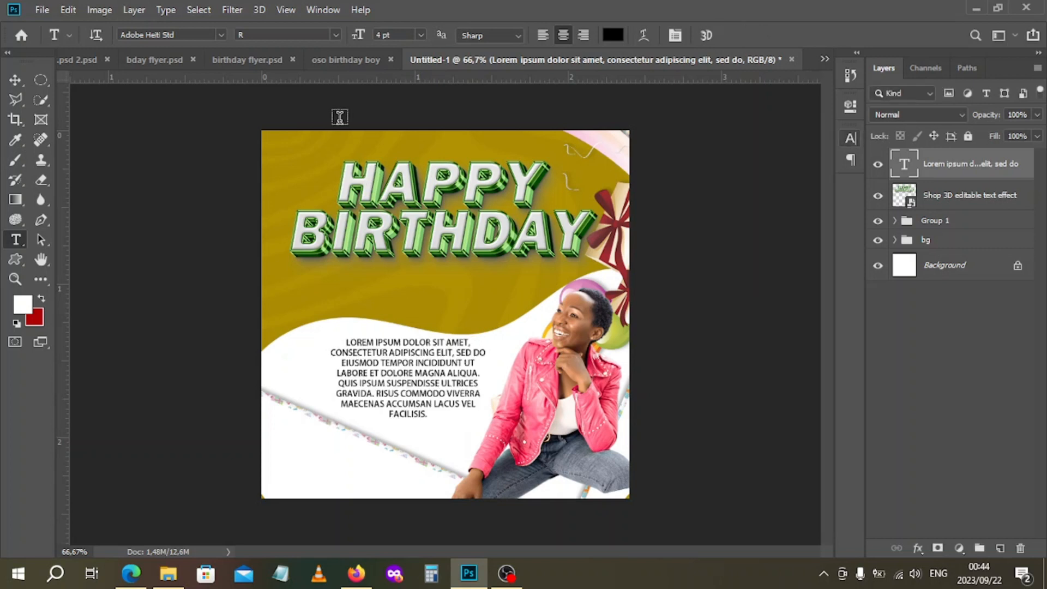
Step: Move the Lorem ipsum paragraph down and to the left within the flyer's white lower section
{"action": "left_click", "coordinate": [15, 81]}
{"action": "left_click_drag", "start_coordinate": [409, 370], "coordinate": [380, 403]}
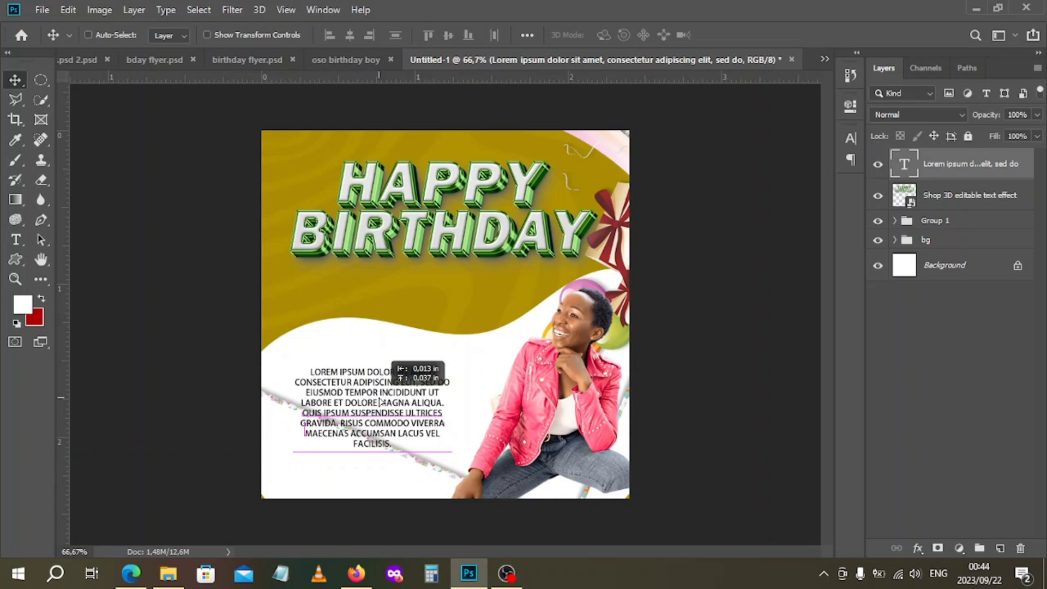
{"action": "left_click_drag", "start_coordinate": [380, 403], "coordinate": [380, 398]}
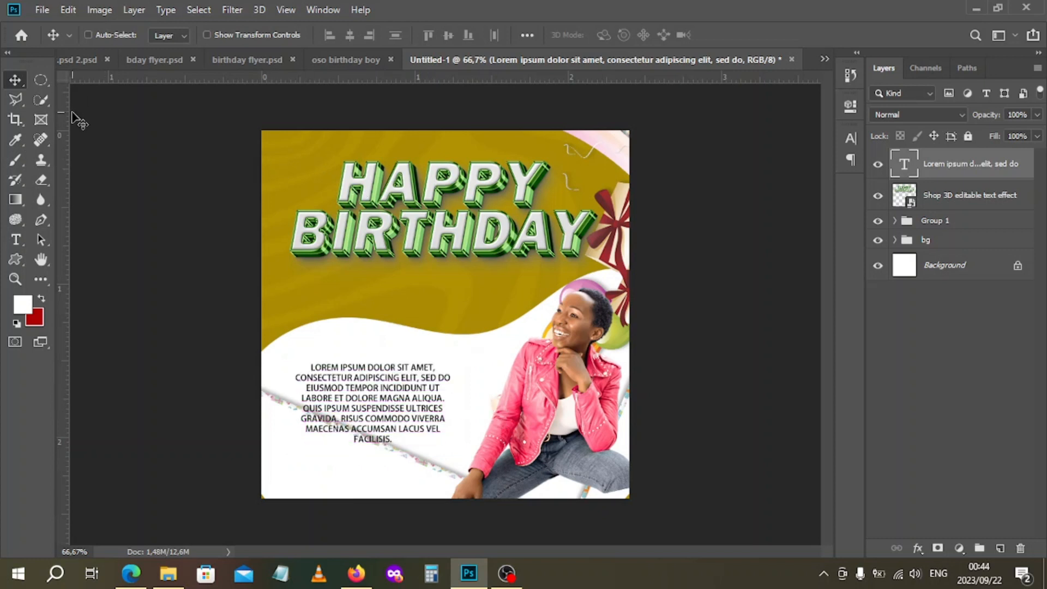
Step: Try a vertical guide 0.125 in inside the flyer's left edge and discard it
{"action": "left_click_drag", "start_coordinate": [68, 115], "coordinate": [281, 129]}
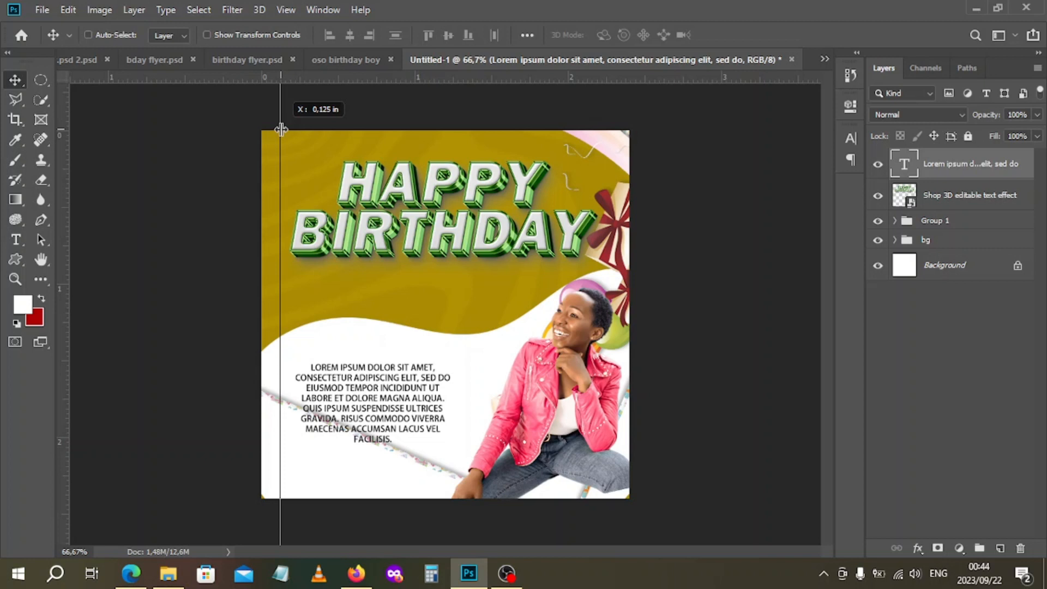
{"action": "left_click_drag", "start_coordinate": [281, 129], "coordinate": [61, 131]}
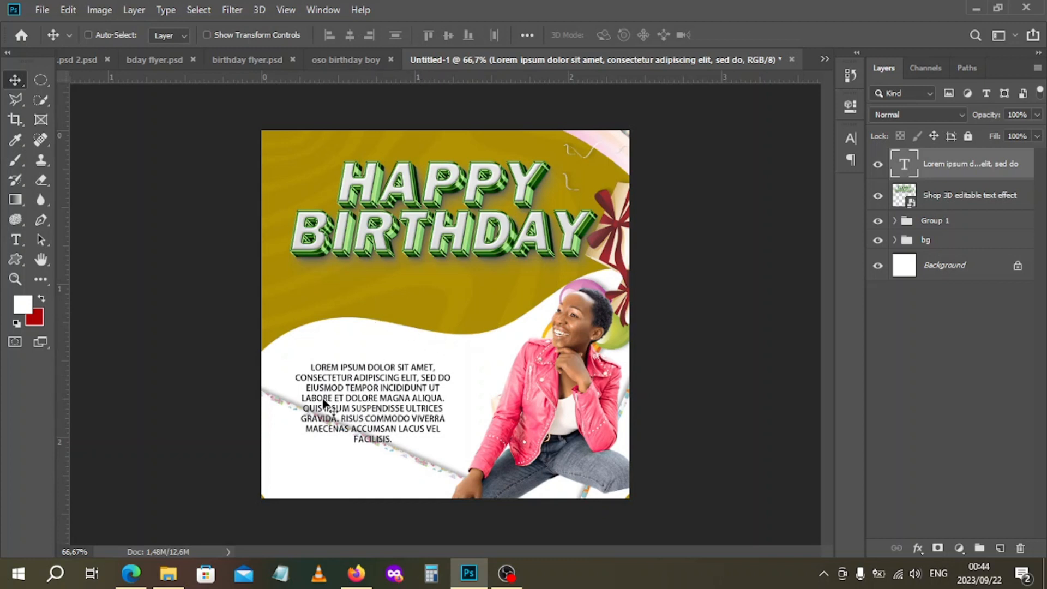
Step: Place the chocolate birthday cake image pngegg (2) from the asset folder into the flyer as a new layer
{"action": "left_click", "coordinate": [168, 573]}
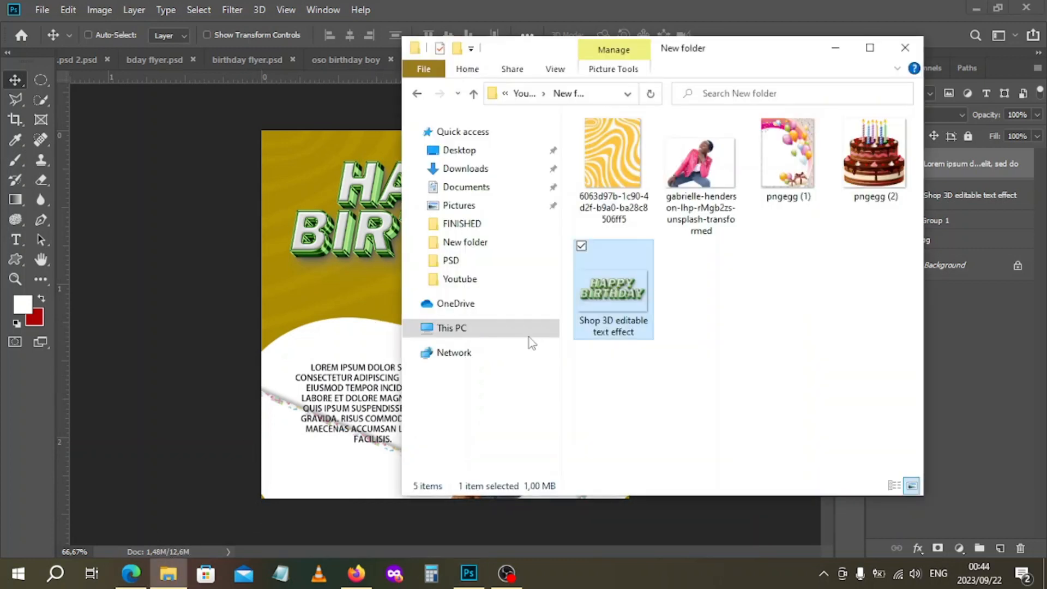
{"action": "left_click", "coordinate": [874, 160]}
{"action": "left_click_drag", "start_coordinate": [872, 155], "coordinate": [567, 256]}
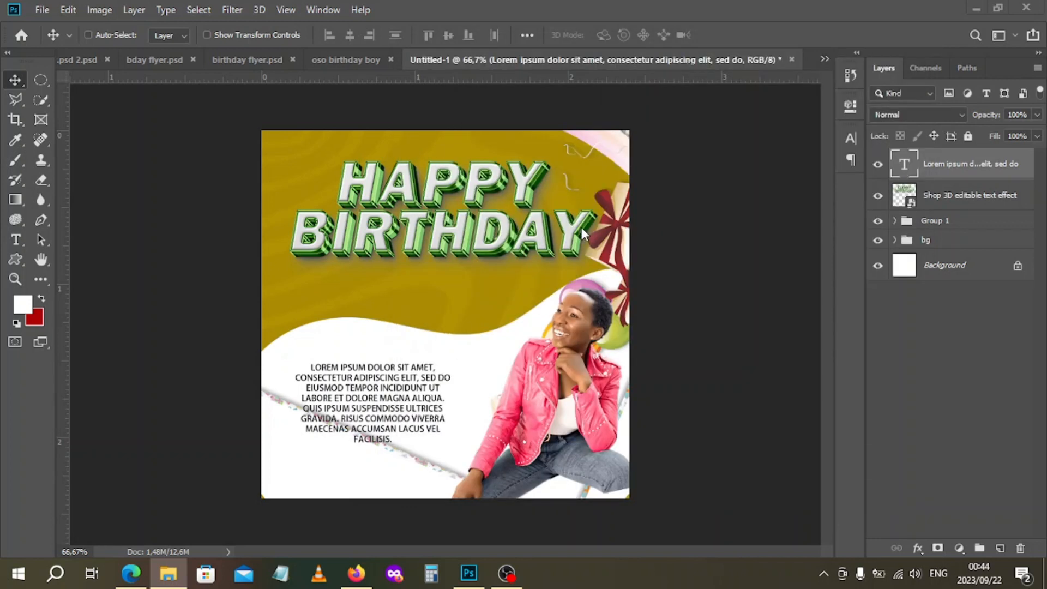
{"action": "left_click", "coordinate": [169, 575]}
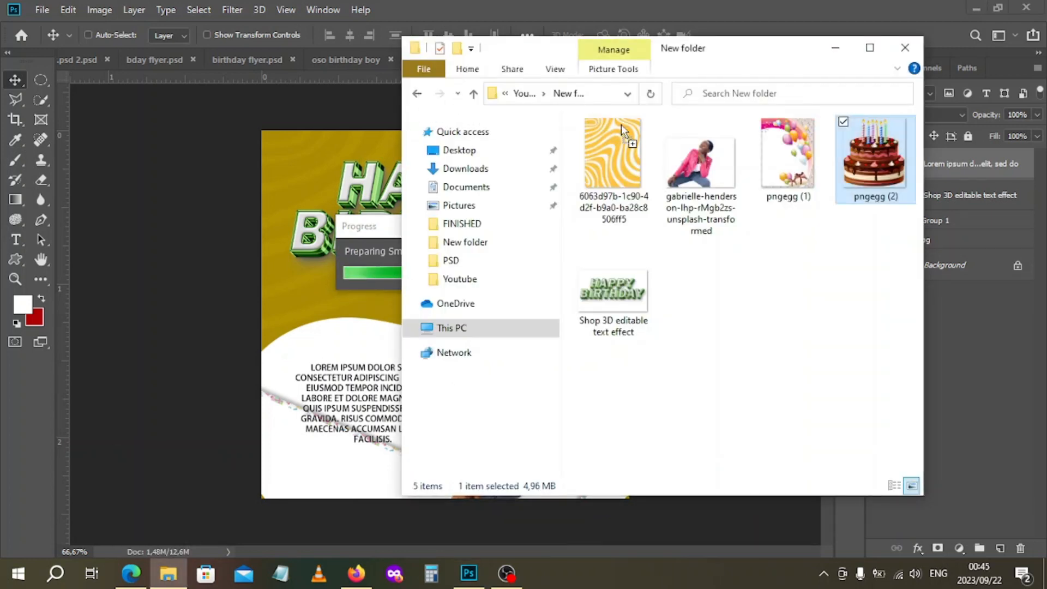
{"action": "left_click_drag", "start_coordinate": [621, 124], "coordinate": [846, 64]}
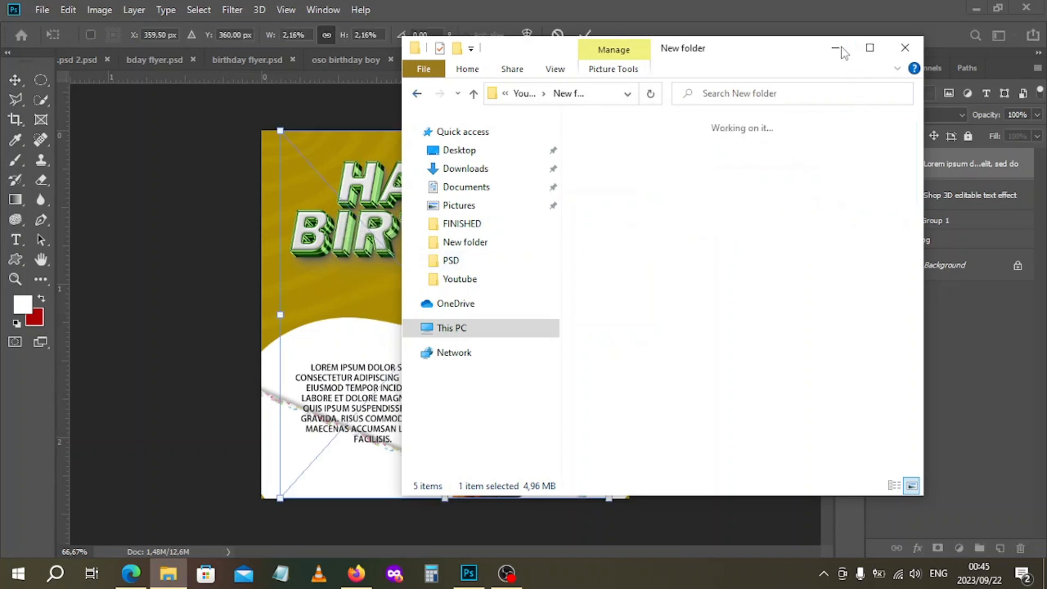
{"action": "left_click", "coordinate": [835, 48]}
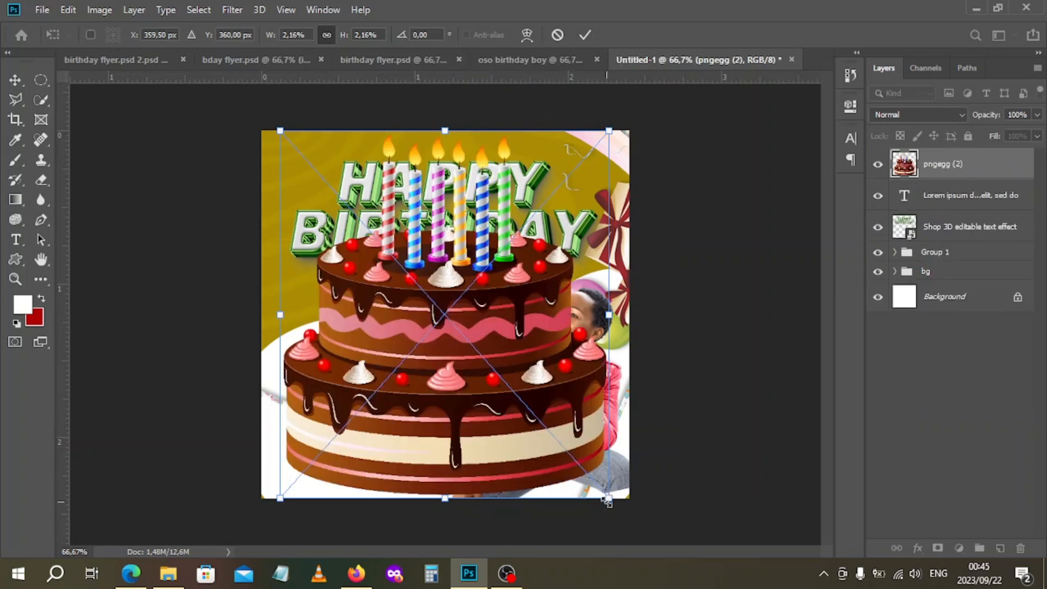
Step: Scale the cake to about 0.38% width and 0.37% height, commit it, and move it to the flyer's lower-left corner below the paragraph
{"action": "left_click_drag", "start_coordinate": [609, 498], "coordinate": [494, 373]}
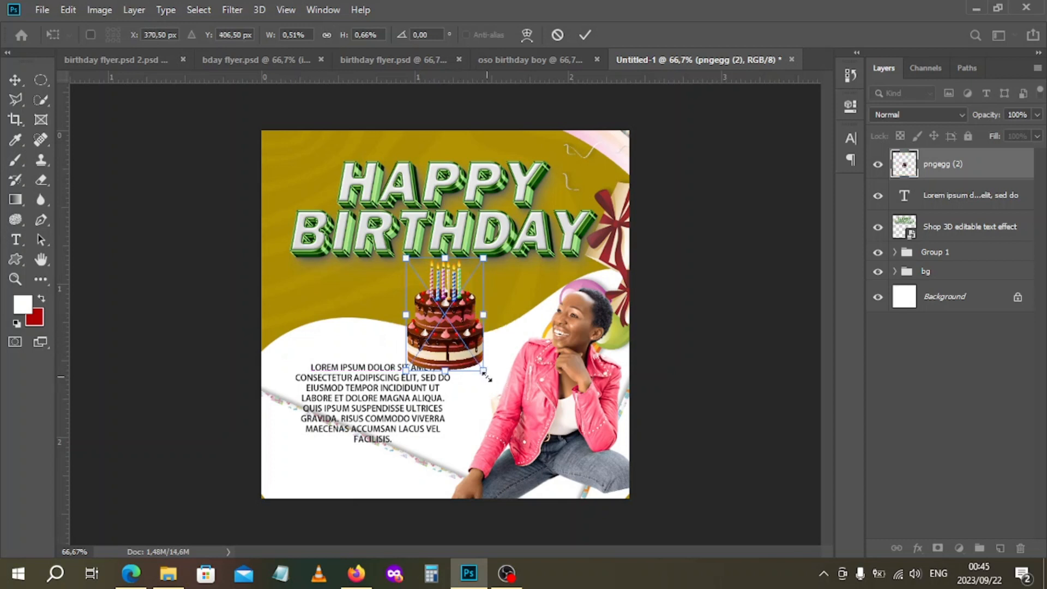
{"action": "mouse_move", "coordinate": [486, 374]}
{"action": "left_mouse_down"}
{"action": "mouse_move", "coordinate": [473, 371]}
{"action": "mouse_move", "coordinate": [478, 362]}
{"action": "left_mouse_up"}
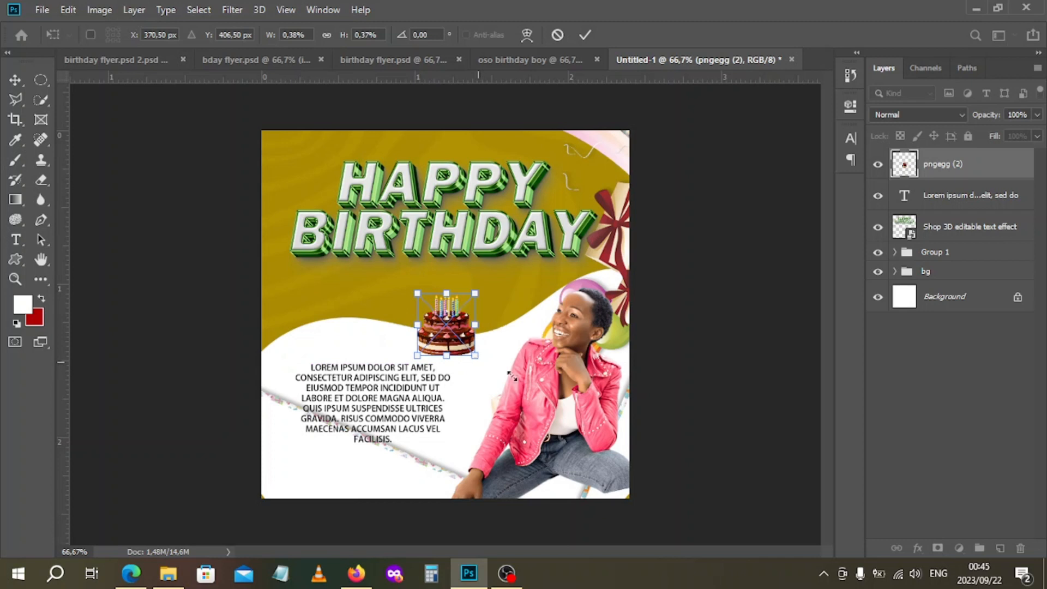
{"action": "left_click", "coordinate": [586, 35]}
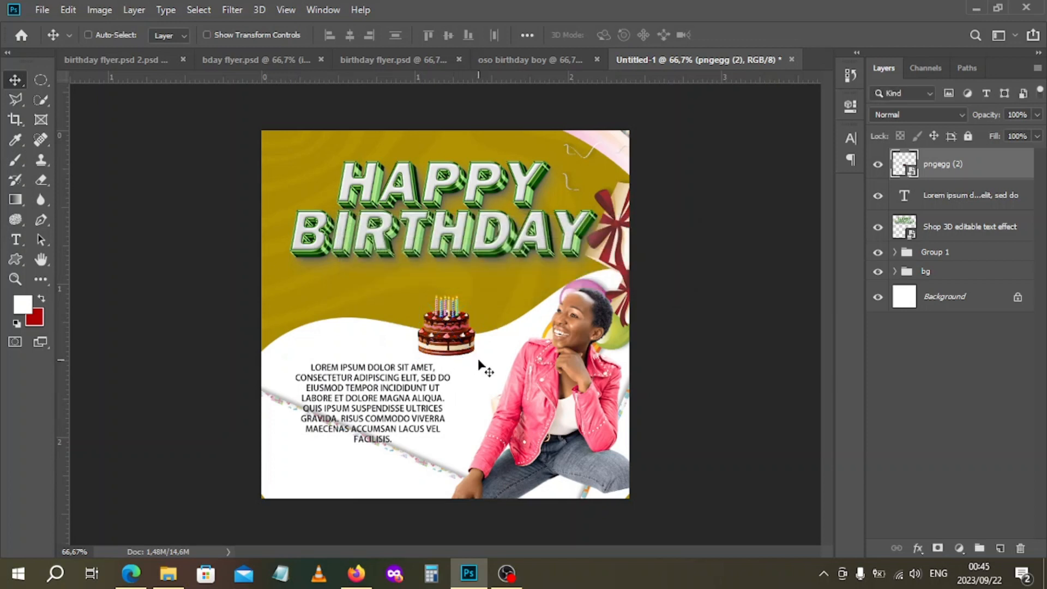
{"action": "left_click_drag", "start_coordinate": [446, 339], "coordinate": [315, 480]}
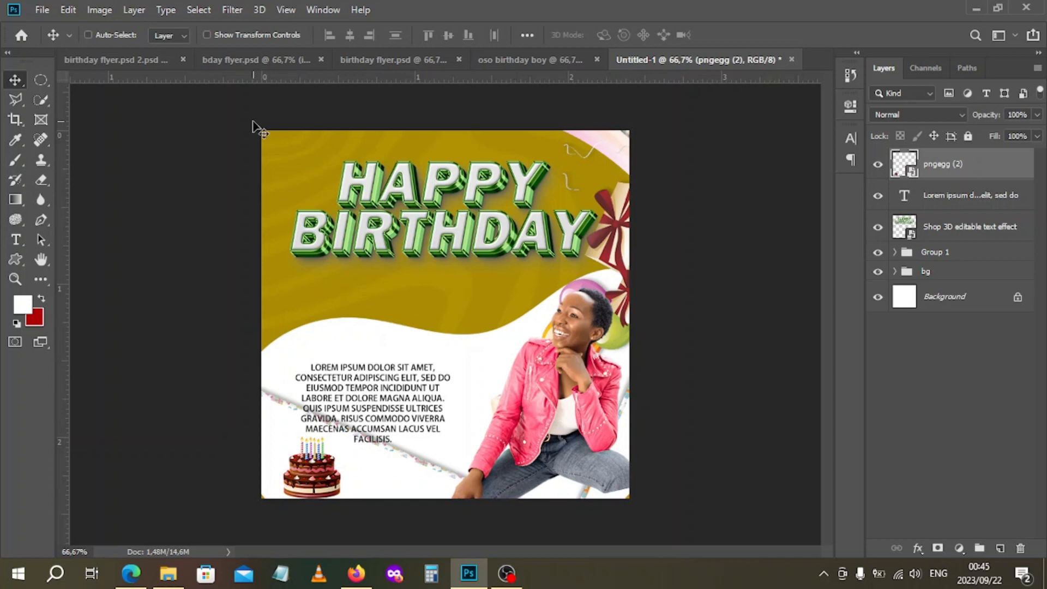
Step: Look through the Youtube folder's audio and New folder subfolders to review the flyer's source images, and close the file window
{"action": "left_click", "coordinate": [168, 572]}
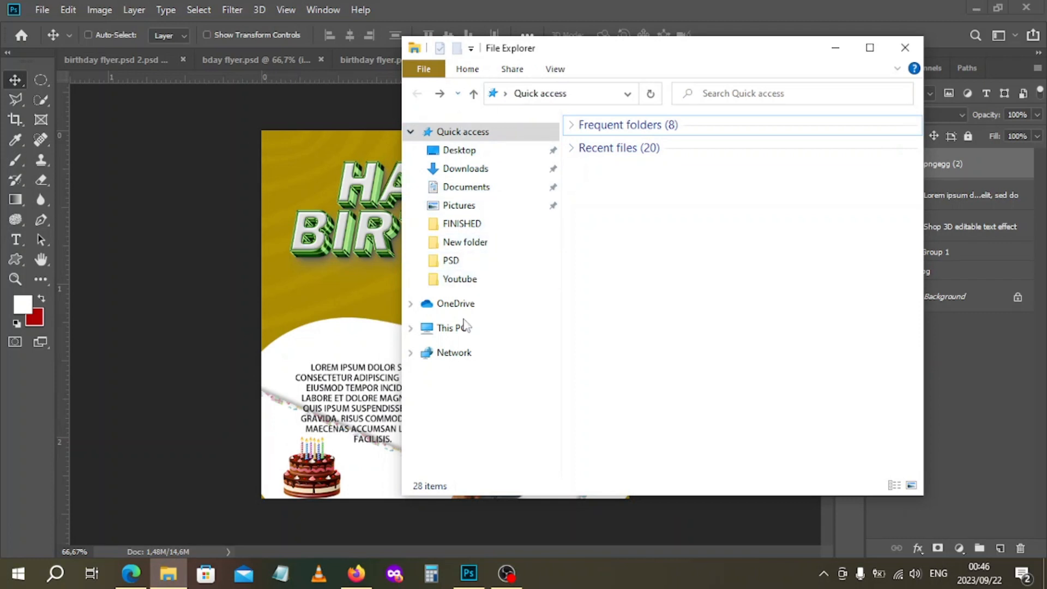
{"action": "left_click", "coordinate": [460, 279]}
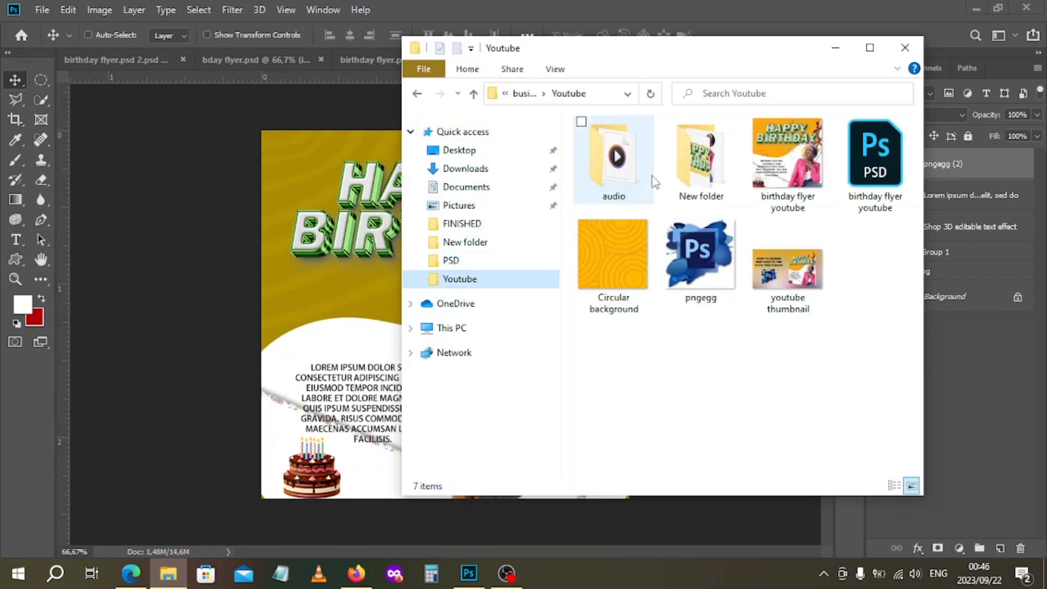
{"action": "left_click", "coordinate": [622, 173]}
{"action": "double_click", "coordinate": [621, 172]}
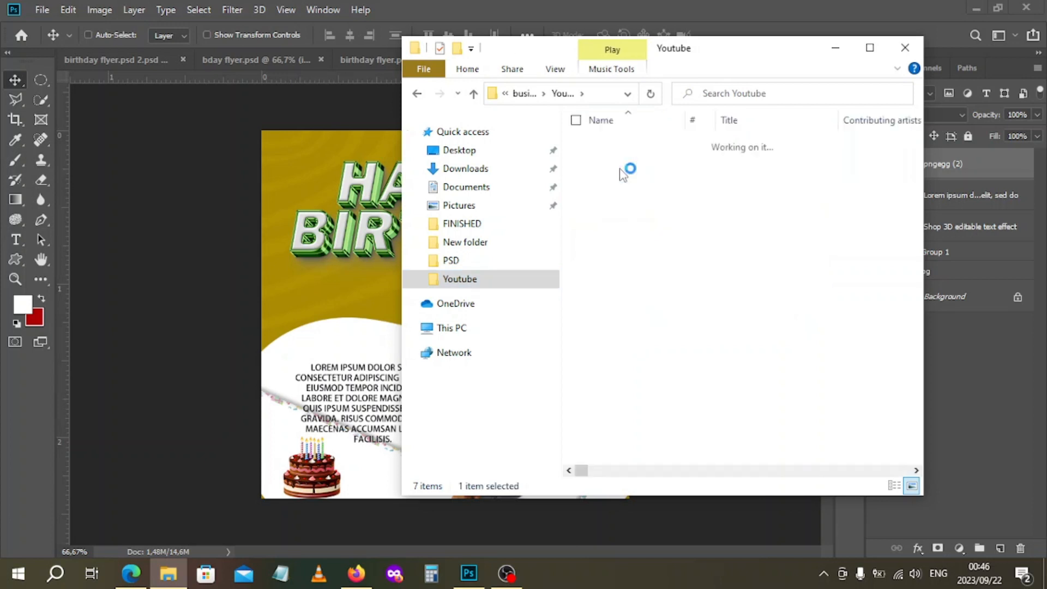
{"action": "left_click", "coordinate": [416, 95]}
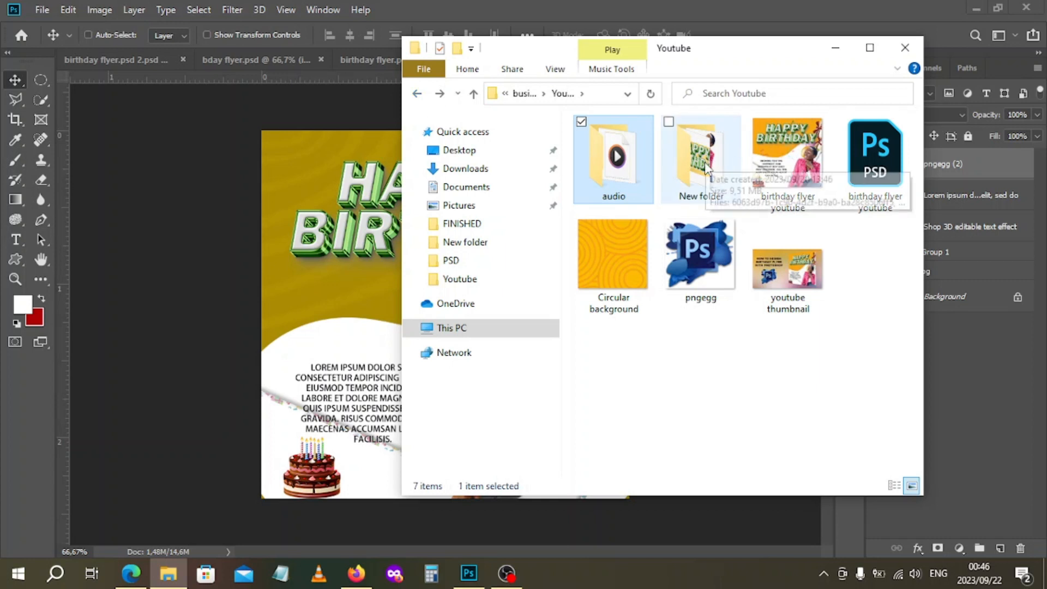
{"action": "left_click", "coordinate": [708, 168]}
{"action": "double_click", "coordinate": [708, 168]}
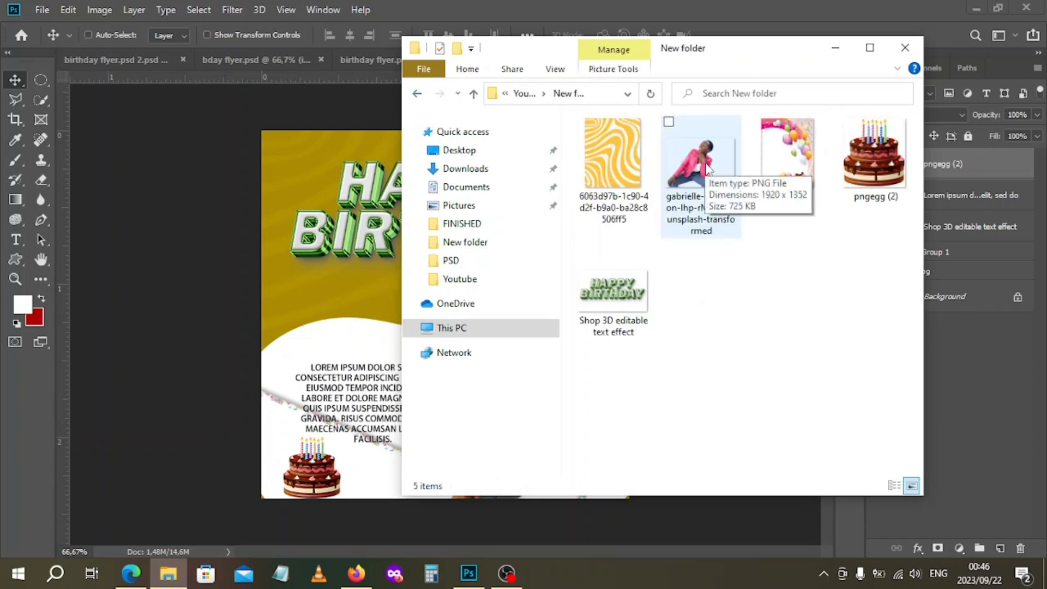
{"action": "left_click", "coordinate": [903, 49]}
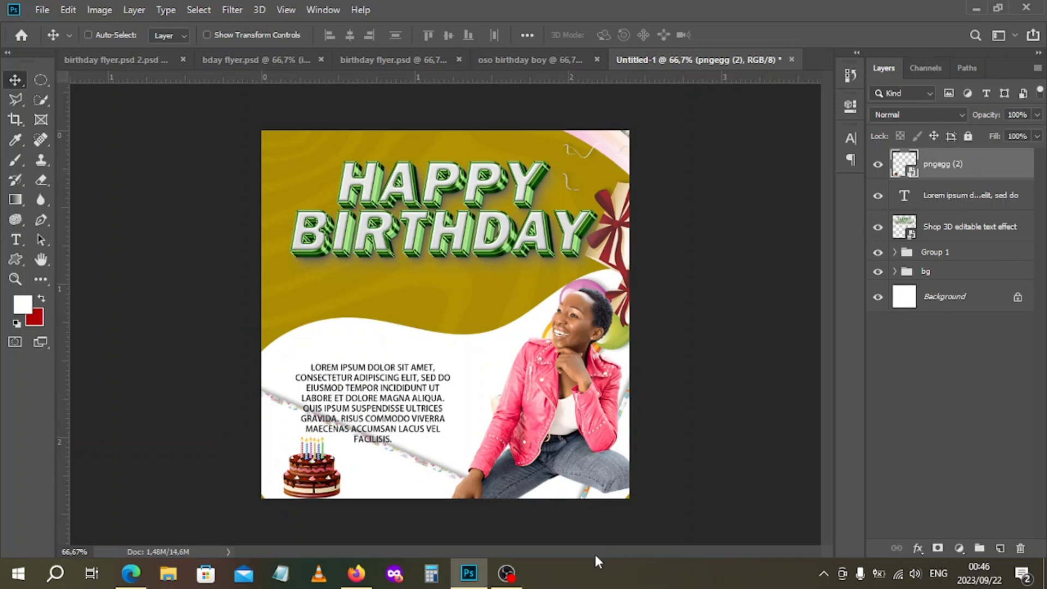
{"action": "left_click", "coordinate": [506, 573]}
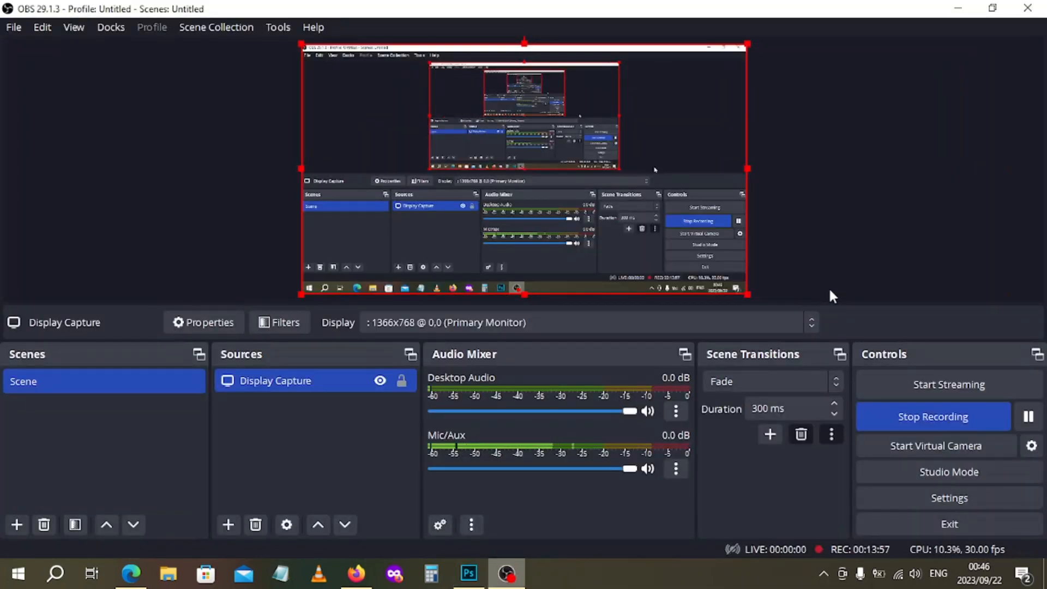